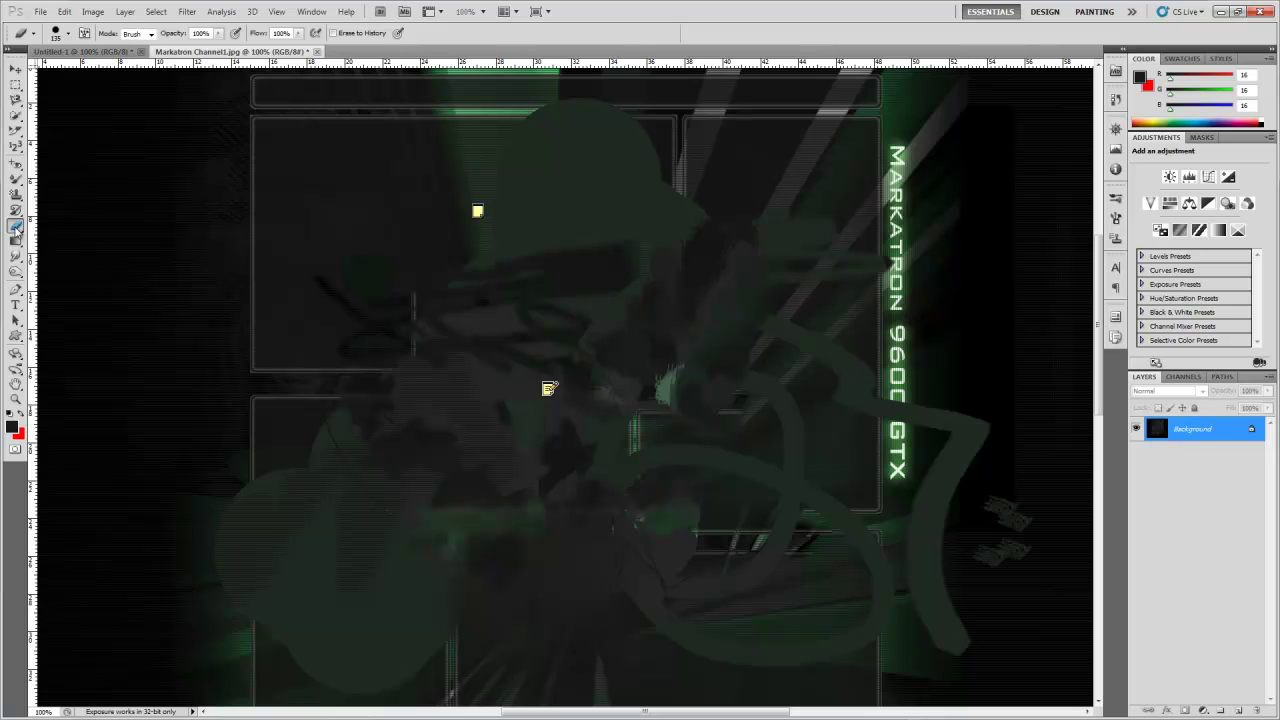
Try the Eraser tool with a broad U-shaped stroke across the middle of the image, and undo it.
{"action": "left_click", "coordinate": [17, 228]}
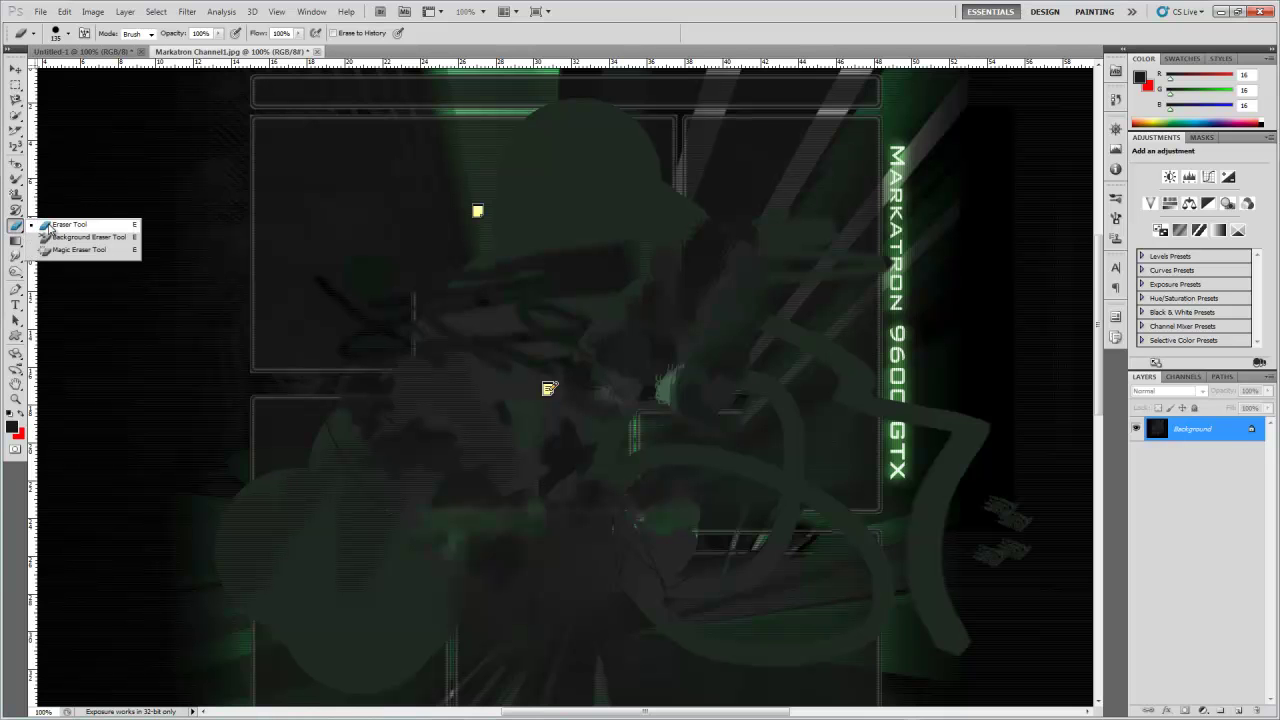
{"action": "left_click", "coordinate": [50, 228]}
{"action": "mouse_move", "coordinate": [491, 363]}
{"action": "left_mouse_down"}
{"action": "mouse_move", "coordinate": [468, 402]}
{"action": "mouse_move", "coordinate": [526, 498]}
{"action": "mouse_move", "coordinate": [693, 486]}
{"action": "mouse_move", "coordinate": [658, 338]}
{"action": "left_mouse_up"}
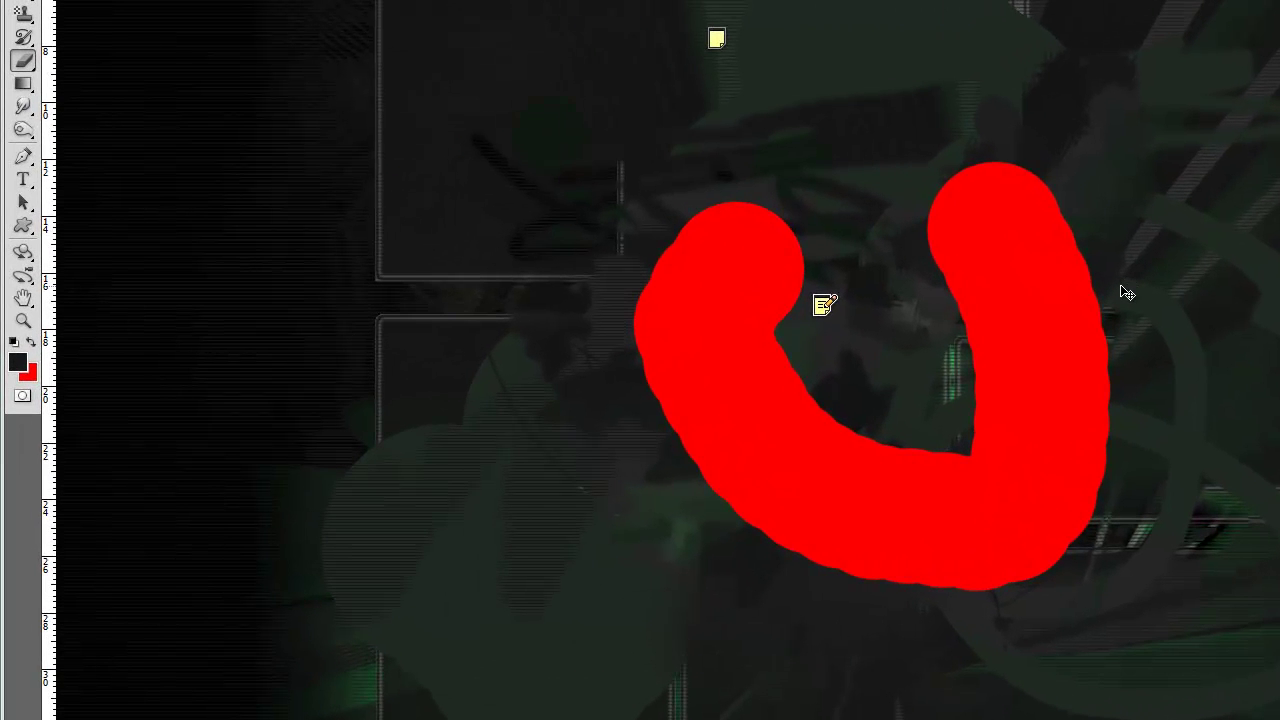
{"action": "key", "text": "ctrl+z"}
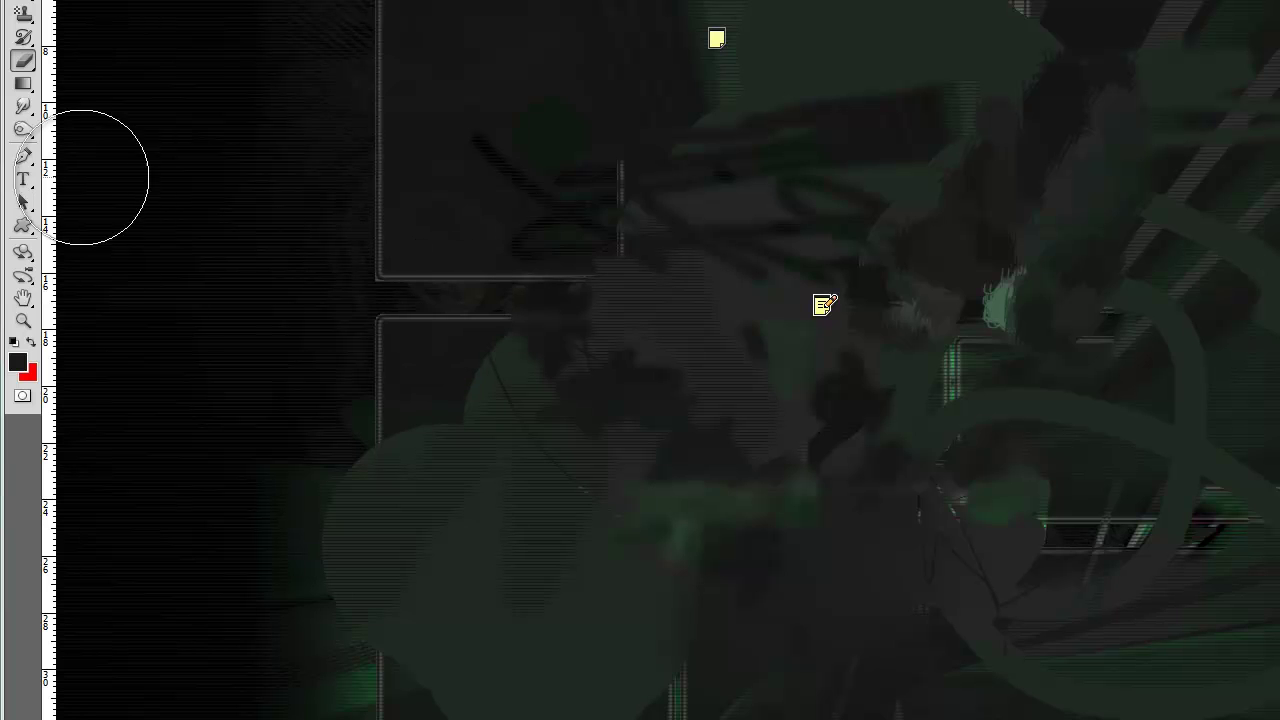
Erase zigzag lines to transparency across the centre of the image with the Background Eraser tool.
{"action": "left_click", "coordinate": [33, 66]}
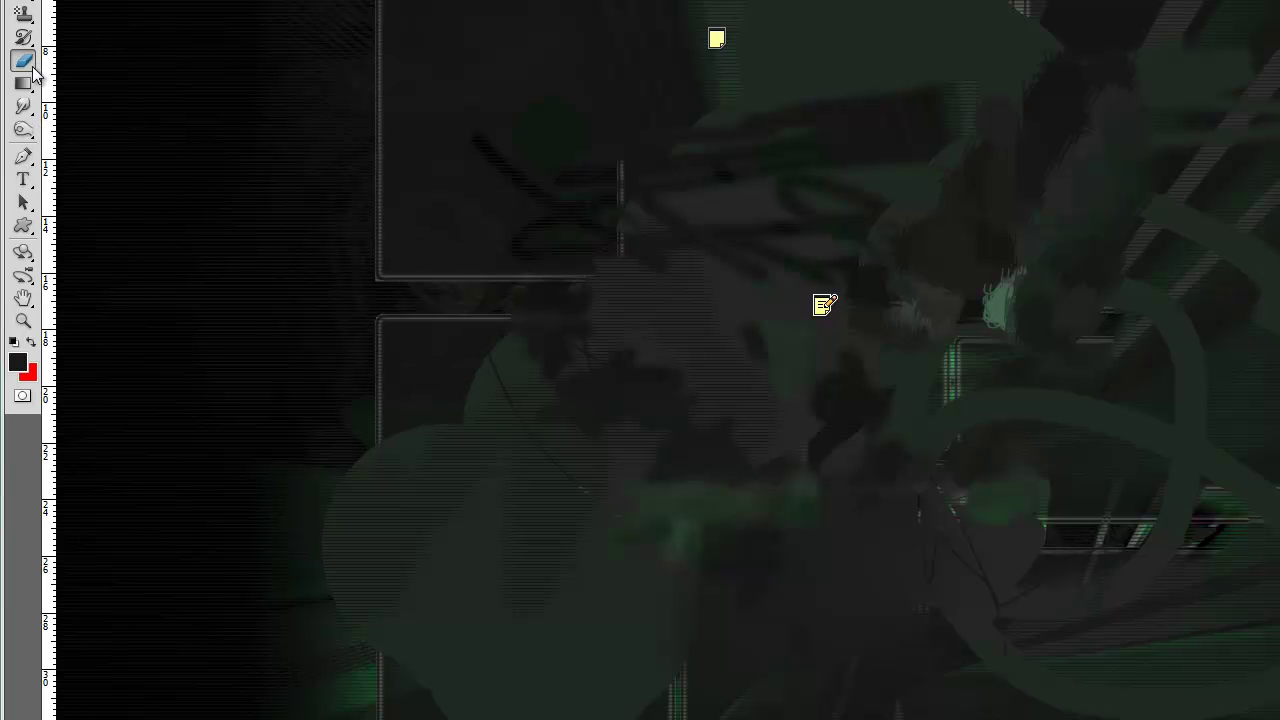
{"action": "left_click", "coordinate": [33, 66]}
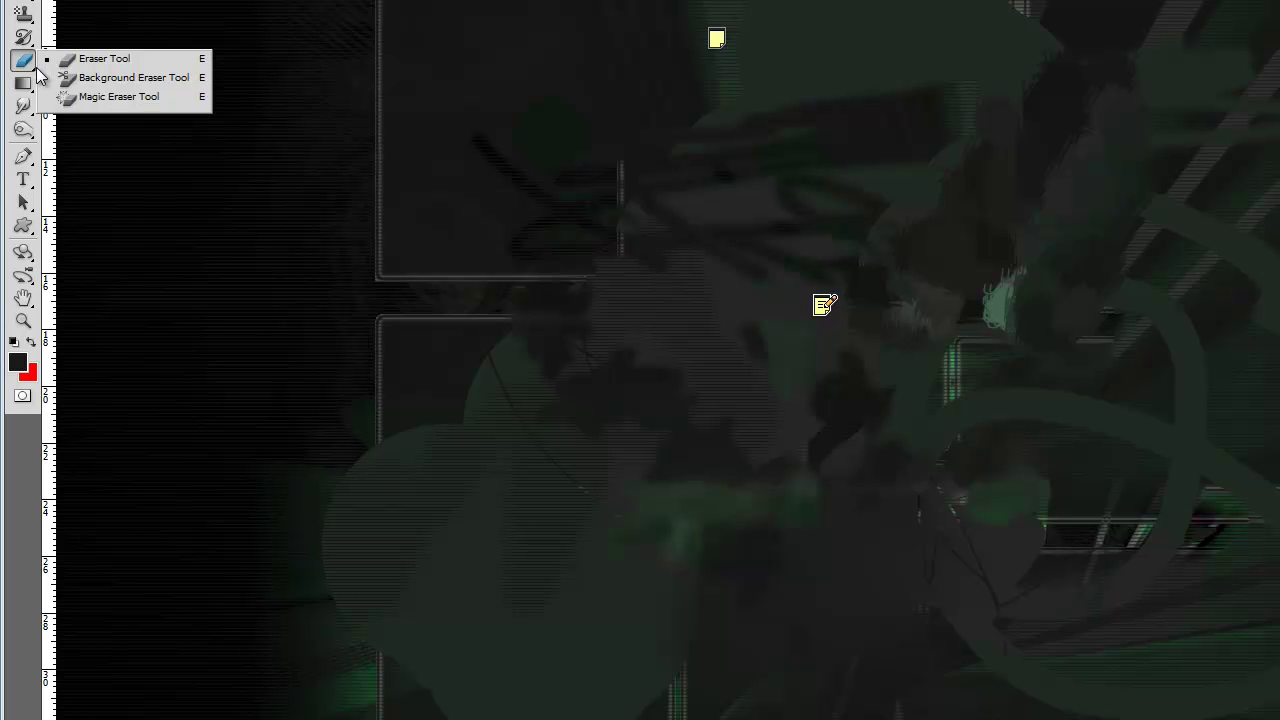
{"action": "left_click", "coordinate": [110, 78]}
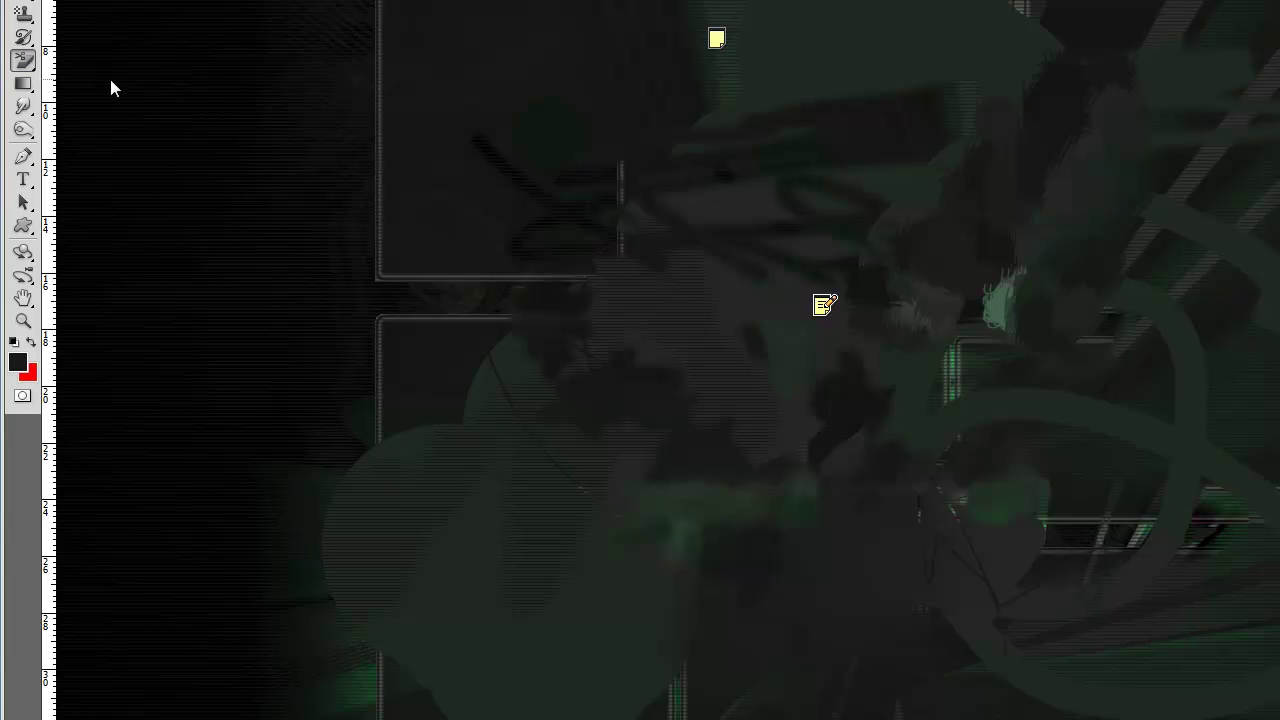
{"action": "mouse_move", "coordinate": [785, 389]}
{"action": "left_mouse_down"}
{"action": "mouse_move", "coordinate": [726, 363]}
{"action": "mouse_move", "coordinate": [737, 443]}
{"action": "mouse_move", "coordinate": [909, 377]}
{"action": "mouse_move", "coordinate": [893, 299]}
{"action": "left_mouse_up"}
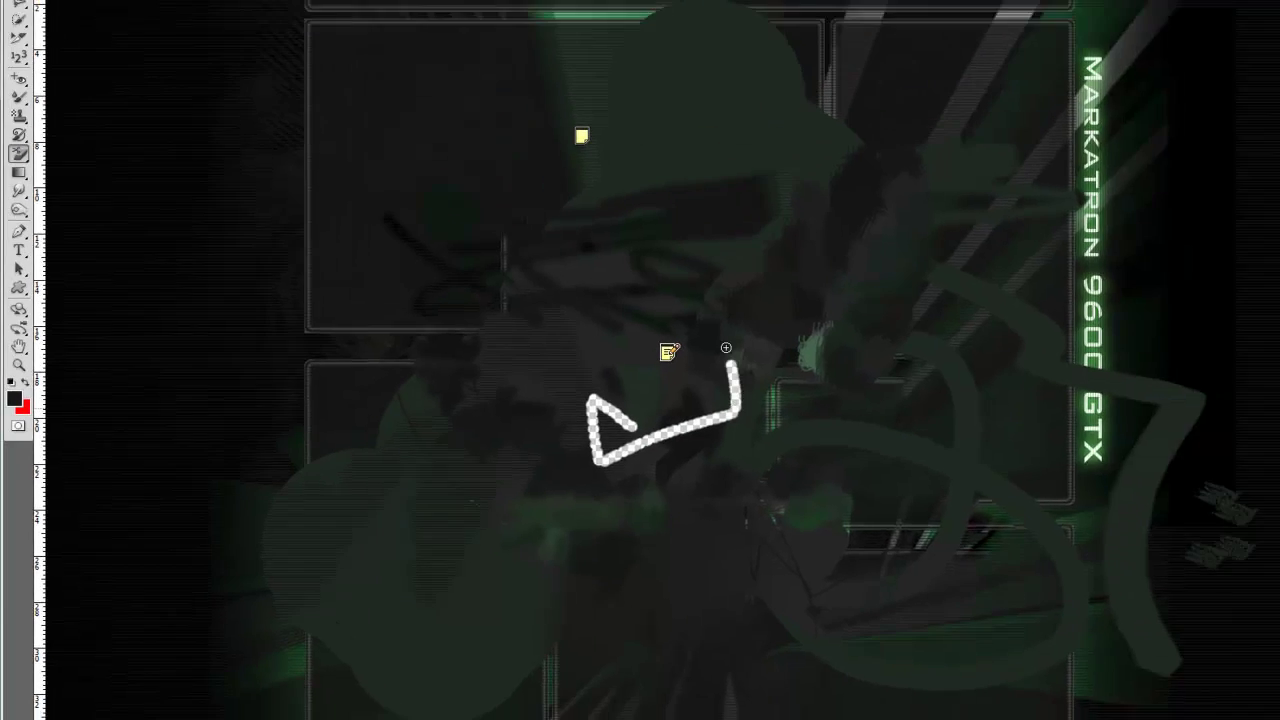
{"action": "mouse_move", "coordinate": [726, 347]}
{"action": "left_mouse_down"}
{"action": "mouse_move", "coordinate": [710, 310]}
{"action": "mouse_move", "coordinate": [618, 226]}
{"action": "left_mouse_up"}
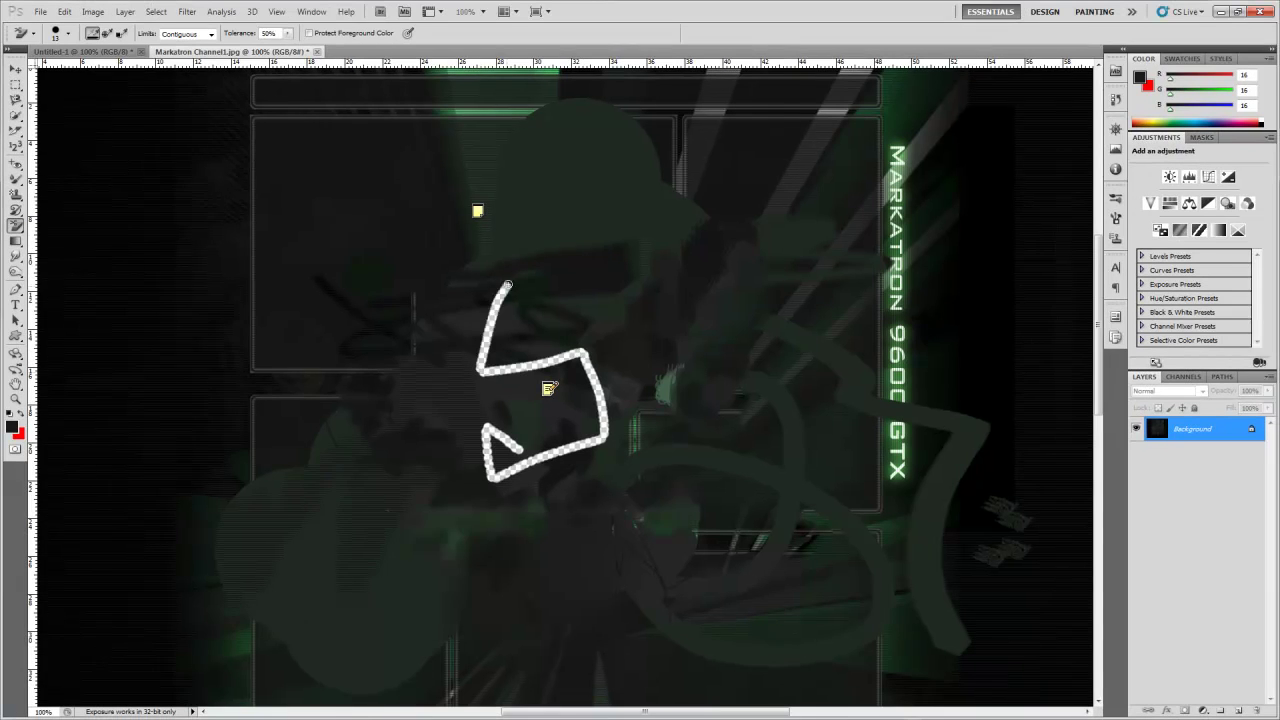
{"action": "mouse_move", "coordinate": [507, 286]}
{"action": "left_mouse_down"}
{"action": "mouse_move", "coordinate": [546, 406]}
{"action": "mouse_move", "coordinate": [599, 309]}
{"action": "mouse_move", "coordinate": [618, 429]}
{"action": "mouse_move", "coordinate": [646, 397]}
{"action": "mouse_move", "coordinate": [772, 352]}
{"action": "mouse_move", "coordinate": [521, 403]}
{"action": "mouse_move", "coordinate": [567, 492]}
{"action": "mouse_move", "coordinate": [638, 489]}
{"action": "mouse_move", "coordinate": [553, 473]}
{"action": "mouse_move", "coordinate": [607, 529]}
{"action": "mouse_move", "coordinate": [723, 457]}
{"action": "left_mouse_up"}
Try a Background Eraser dab at a 2500 px brush size near the centre of the image, and undo it.
{"action": "right_click", "coordinate": [581, 436]}
{"action": "key", "text": "Return"}
{"action": "left_click", "coordinate": [642, 372]}
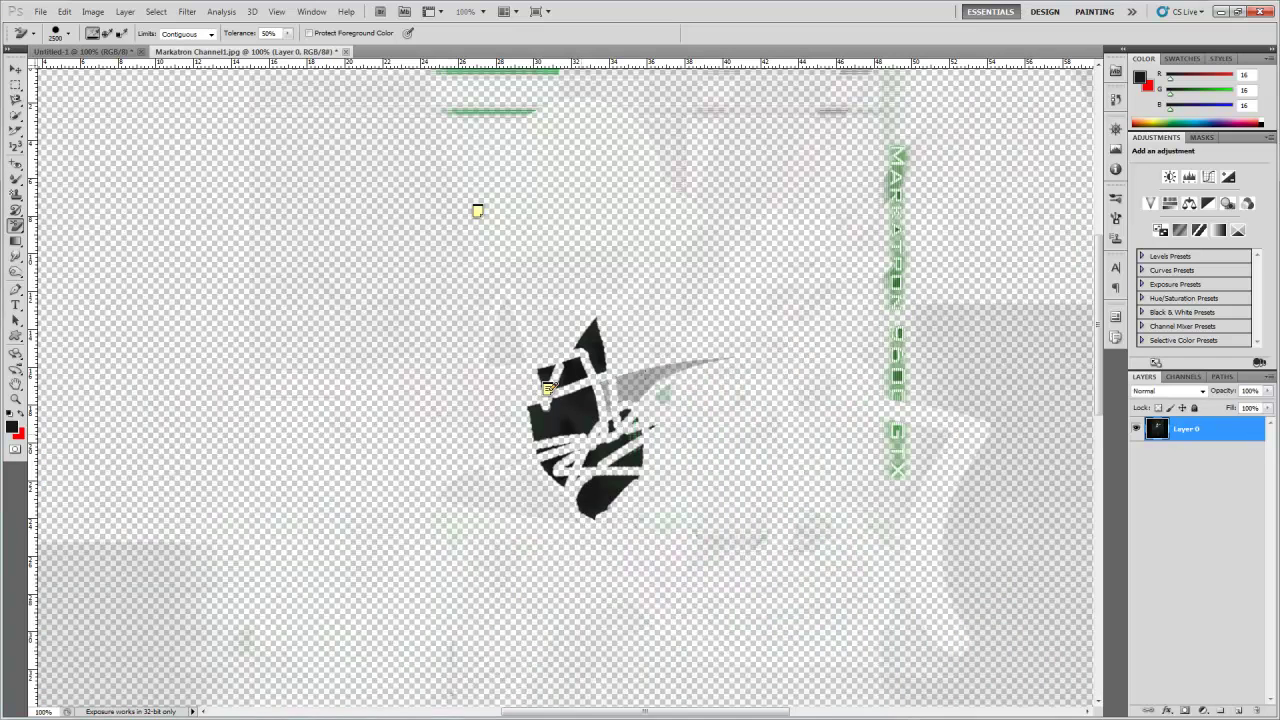
{"action": "key", "text": "ctrl+z"}
Reduce the Background Eraser size to 70 px and erase a solid patch above and beside the zigzag lines.
{"action": "right_click", "coordinate": [644, 376]}
{"action": "mouse_move", "coordinate": [746, 398]}
{"action": "left_mouse_down"}
{"action": "mouse_move", "coordinate": [648, 398]}
{"action": "mouse_move", "coordinate": [710, 398]}
{"action": "left_mouse_up"}
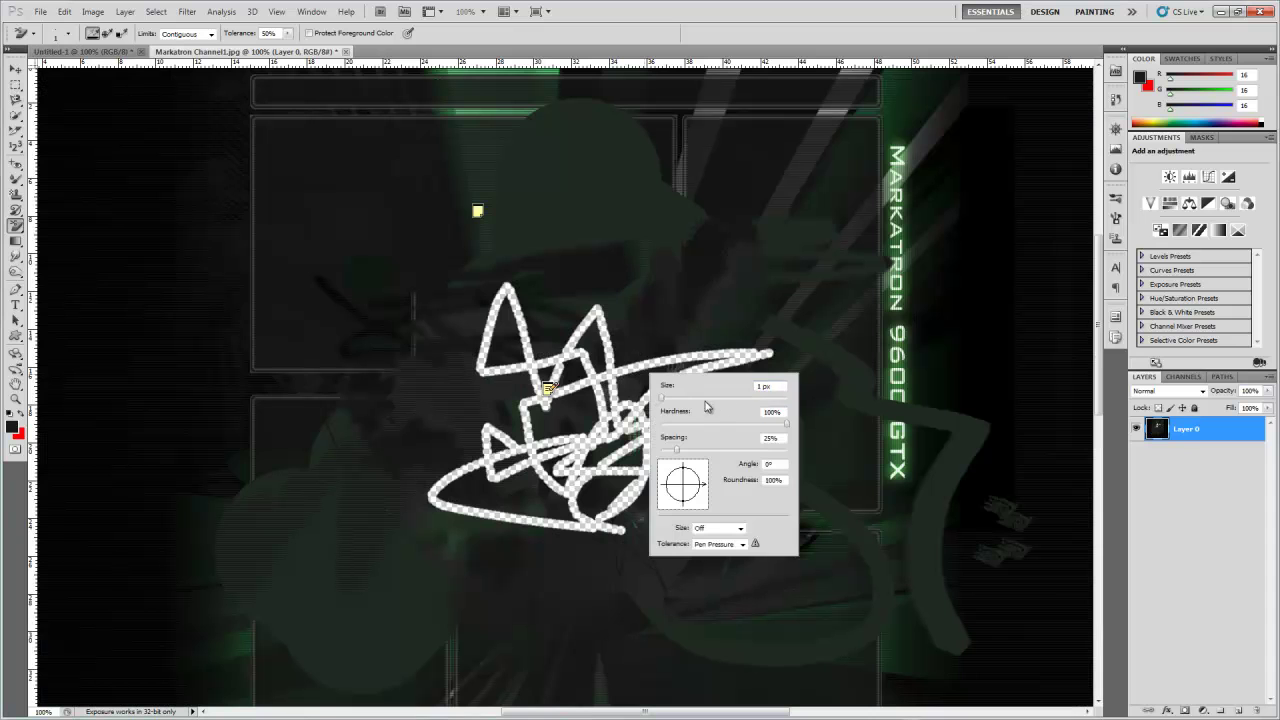
{"action": "key", "text": "Return"}
{"action": "mouse_move", "coordinate": [760, 240]}
{"action": "left_mouse_down"}
{"action": "mouse_move", "coordinate": [660, 370]}
{"action": "mouse_move", "coordinate": [590, 282]}
{"action": "mouse_move", "coordinate": [608, 365]}
{"action": "mouse_move", "coordinate": [670, 320]}
{"action": "mouse_move", "coordinate": [680, 295]}
{"action": "left_mouse_up"}
Adjust the Background Eraser's spacing and erase a thick S-shaped stroke down the left part of the image.
{"action": "right_click", "coordinate": [680, 295]}
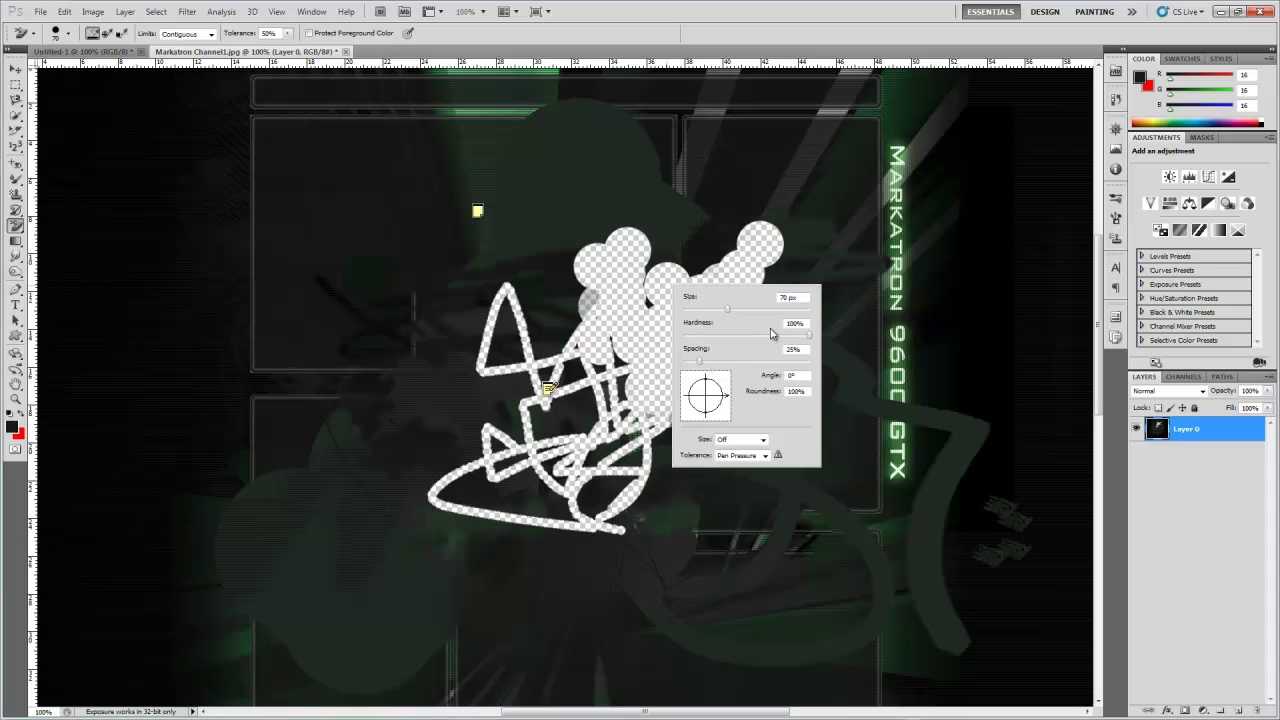
{"action": "left_click_drag", "start_coordinate": [704, 365], "coordinate": [727, 364]}
{"action": "mouse_move", "coordinate": [286, 264]}
{"action": "left_mouse_down"}
{"action": "mouse_move", "coordinate": [340, 295]}
{"action": "mouse_move", "coordinate": [350, 358]}
{"action": "mouse_move", "coordinate": [300, 415]}
{"action": "mouse_move", "coordinate": [300, 490]}
{"action": "mouse_move", "coordinate": [331, 468]}
{"action": "left_mouse_up"}
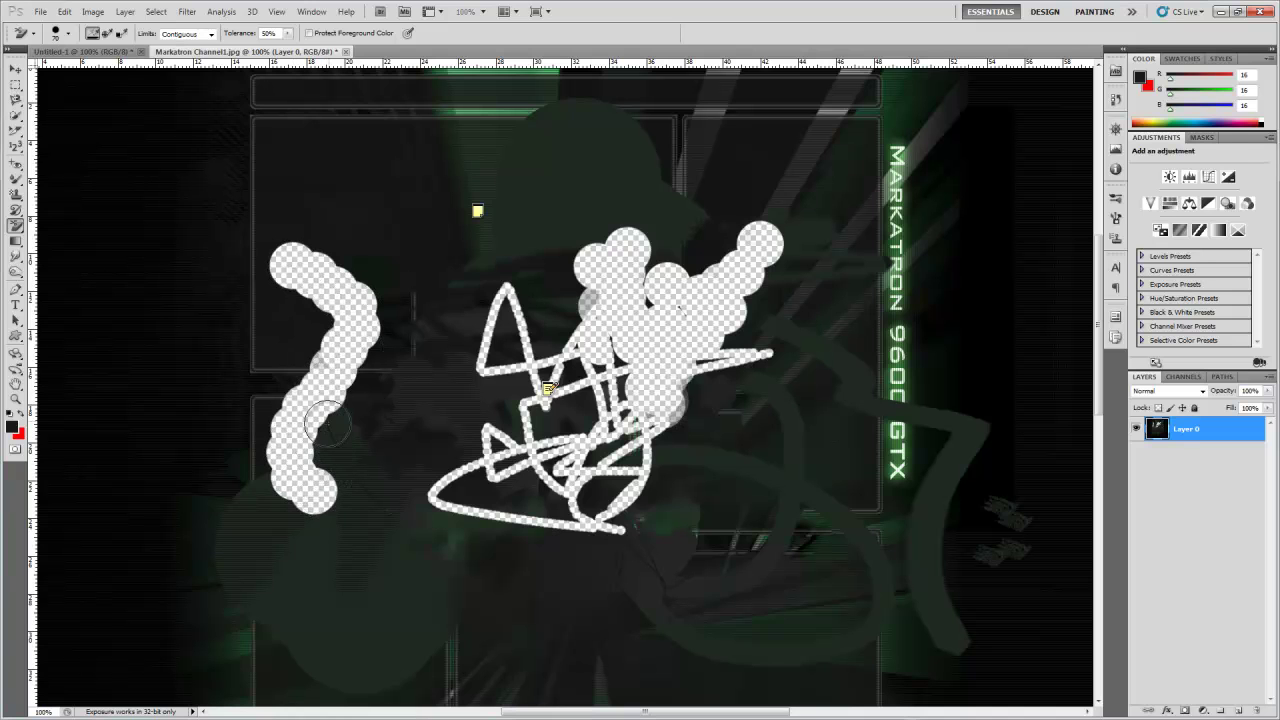
Set the Background Eraser's spacing to 1000% and erase separate round spots scattered around the image.
{"action": "right_click", "coordinate": [425, 189]}
{"action": "mouse_move", "coordinate": [479, 256]}
{"action": "left_mouse_down"}
{"action": "mouse_move", "coordinate": [480, 268]}
{"action": "mouse_move", "coordinate": [588, 276]}
{"action": "left_mouse_up"}
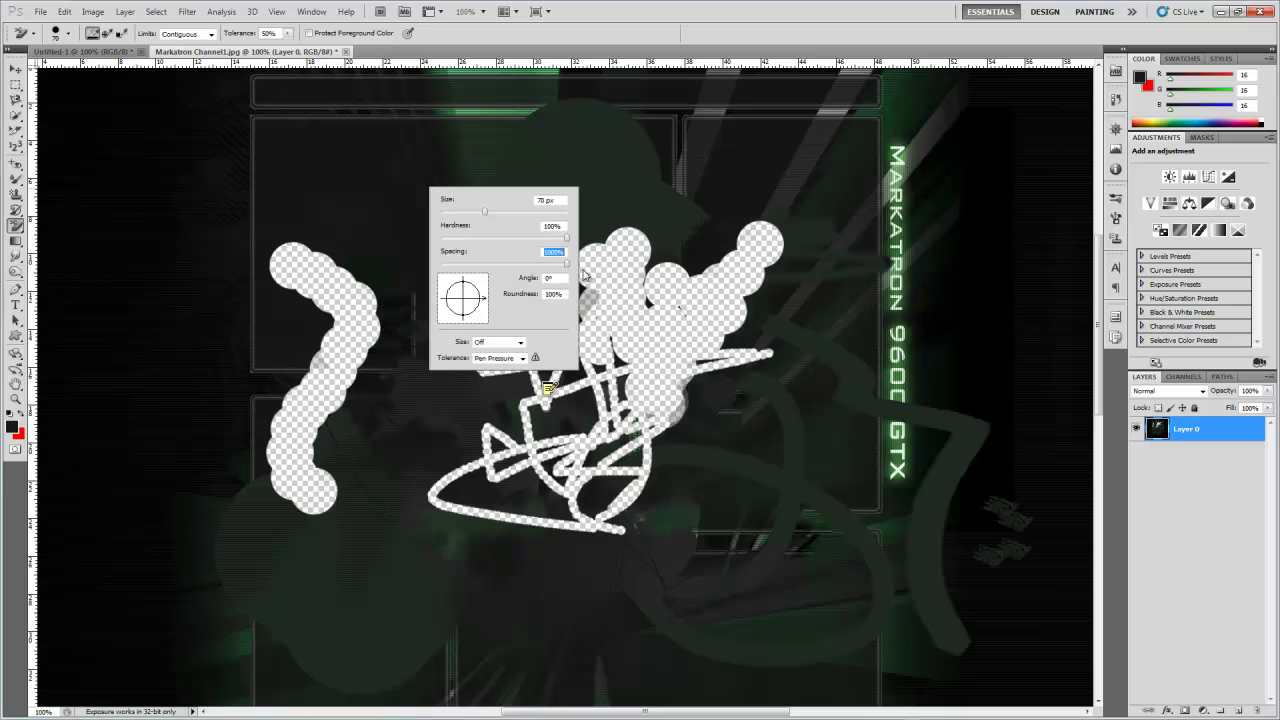
{"action": "left_click", "coordinate": [377, 226]}
{"action": "left_click", "coordinate": [431, 307]}
{"action": "left_click", "coordinate": [488, 247]}
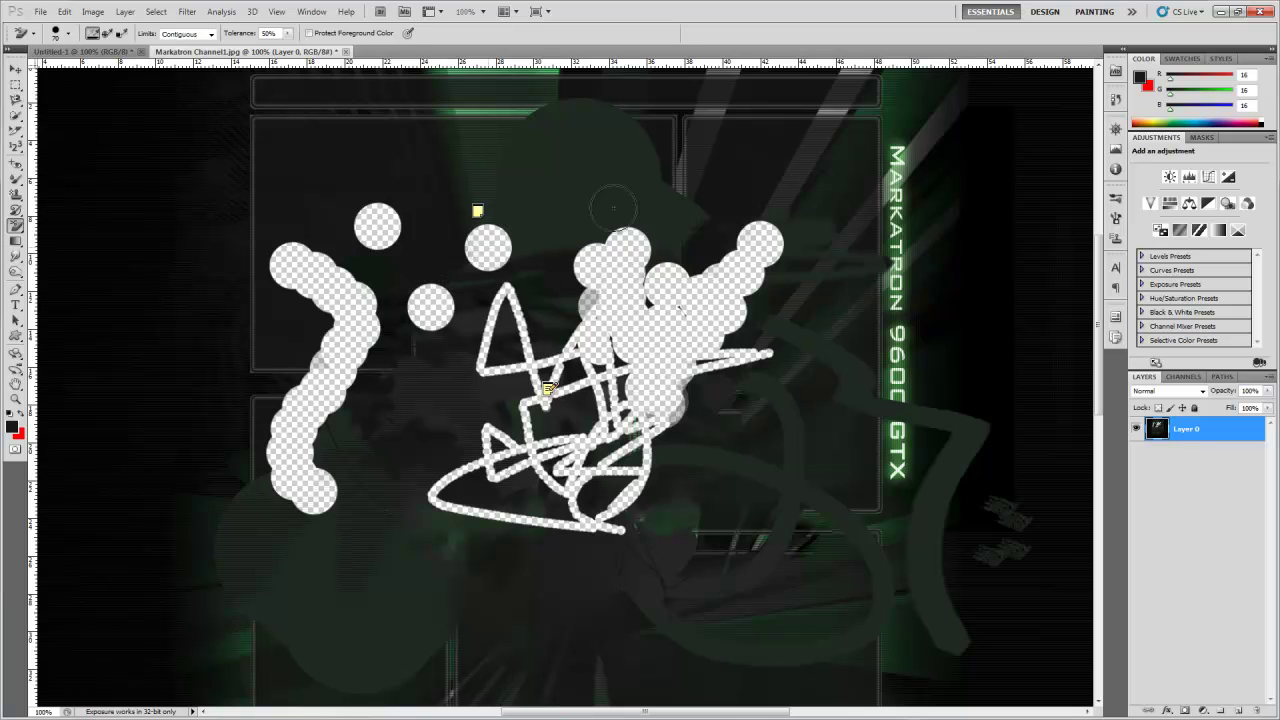
{"action": "left_click", "coordinate": [910, 254]}
{"action": "left_click", "coordinate": [674, 614]}
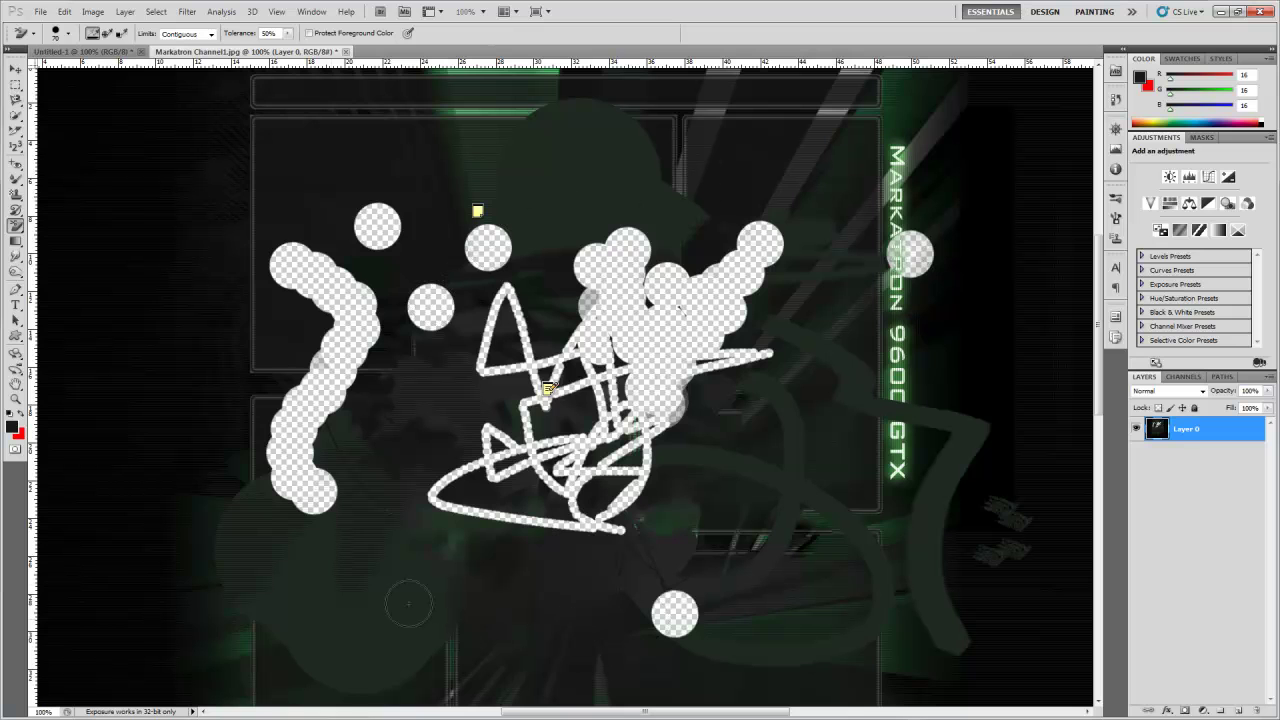
{"action": "left_click", "coordinate": [253, 511]}
{"action": "left_click", "coordinate": [435, 195]}
{"action": "left_click", "coordinate": [842, 362]}
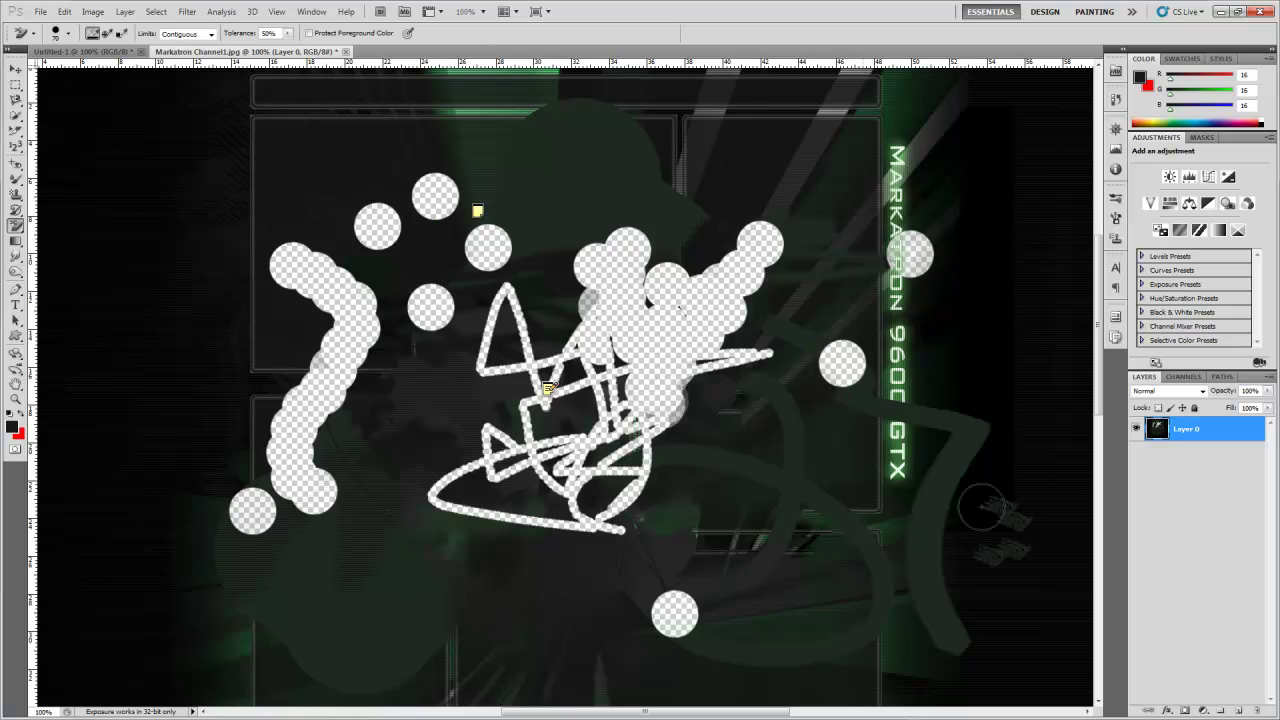
{"action": "left_click", "coordinate": [958, 338]}
{"action": "left_click", "coordinate": [740, 538]}
{"action": "left_click", "coordinate": [895, 340]}
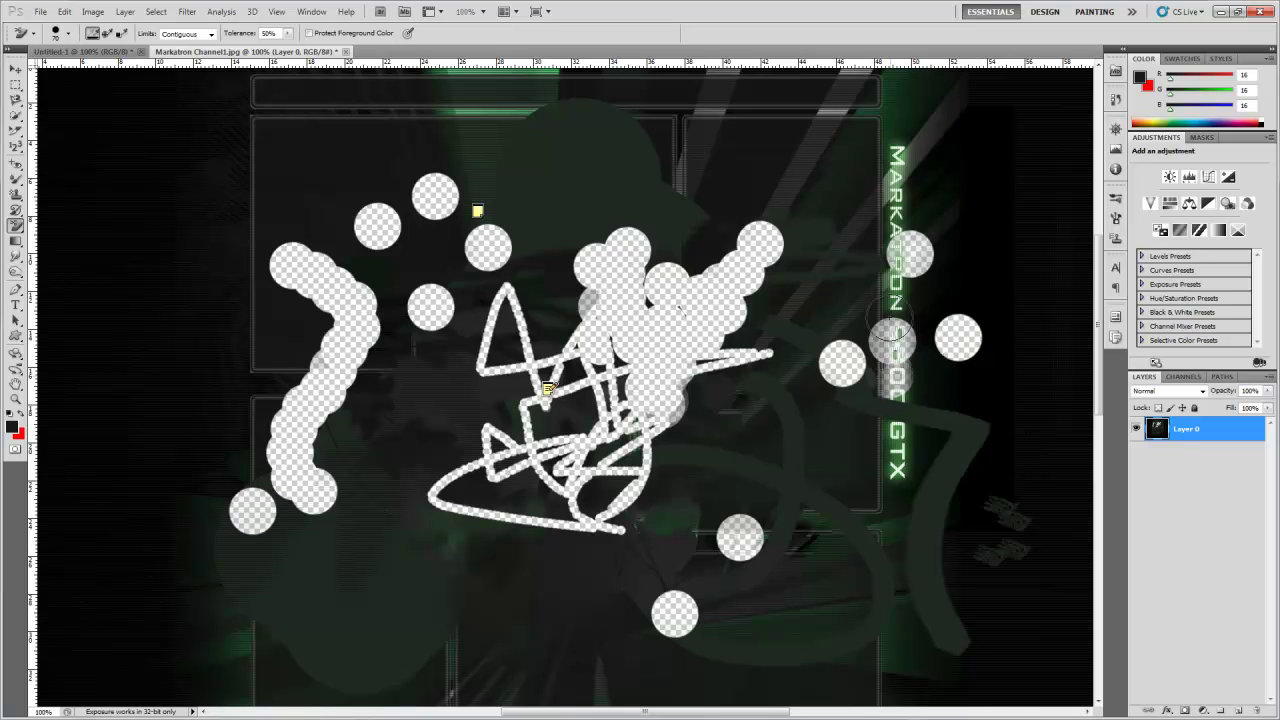
Erase the area below the image's centre with 1% spacing, and lower the hardness for a long soft-edged stroke around the right side.
{"action": "right_click", "coordinate": [852, 290]}
{"action": "left_click", "coordinate": [968, 350]}
{"action": "left_click_drag", "start_coordinate": [965, 357], "coordinate": [742, 367]}
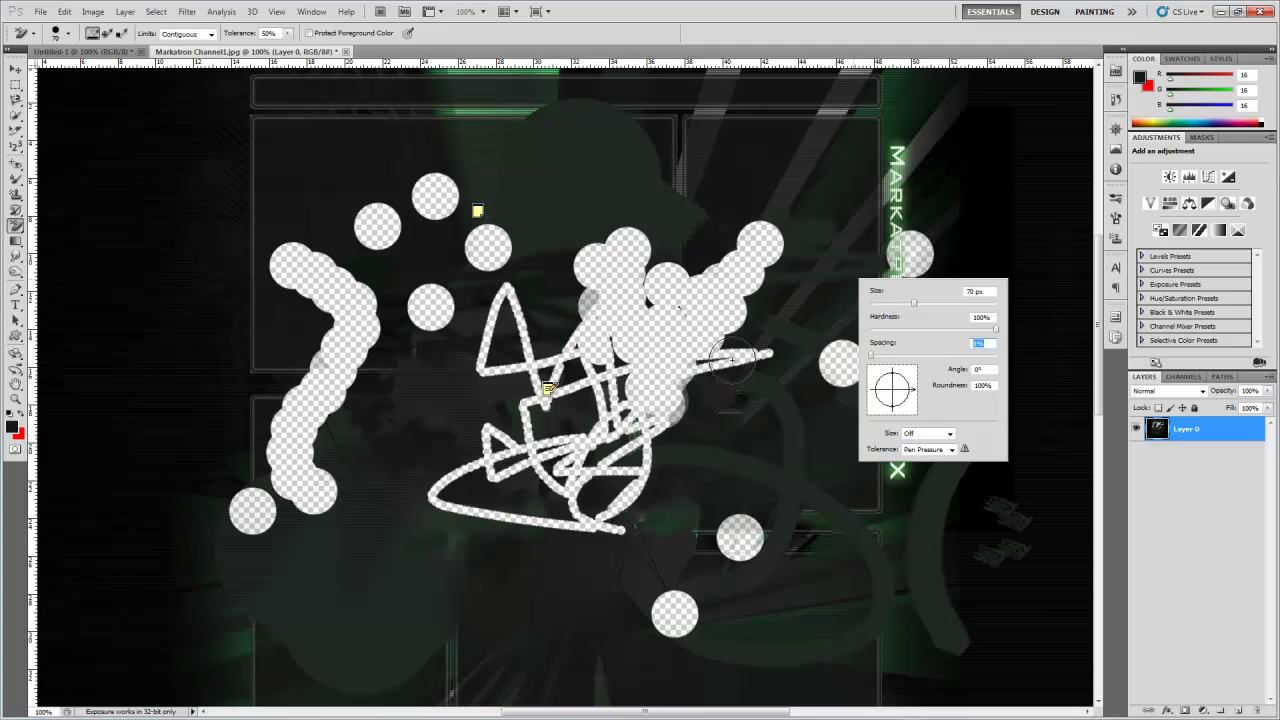
{"action": "left_click", "coordinate": [950, 434]}
{"action": "left_click", "coordinate": [953, 445]}
{"action": "mouse_move", "coordinate": [787, 417]}
{"action": "left_mouse_down"}
{"action": "mouse_move", "coordinate": [772, 464]}
{"action": "mouse_move", "coordinate": [882, 541]}
{"action": "mouse_move", "coordinate": [737, 513]}
{"action": "mouse_move", "coordinate": [738, 487]}
{"action": "mouse_move", "coordinate": [677, 411]}
{"action": "mouse_move", "coordinate": [683, 553]}
{"action": "left_mouse_up"}
{"action": "right_click", "coordinate": [683, 553]}
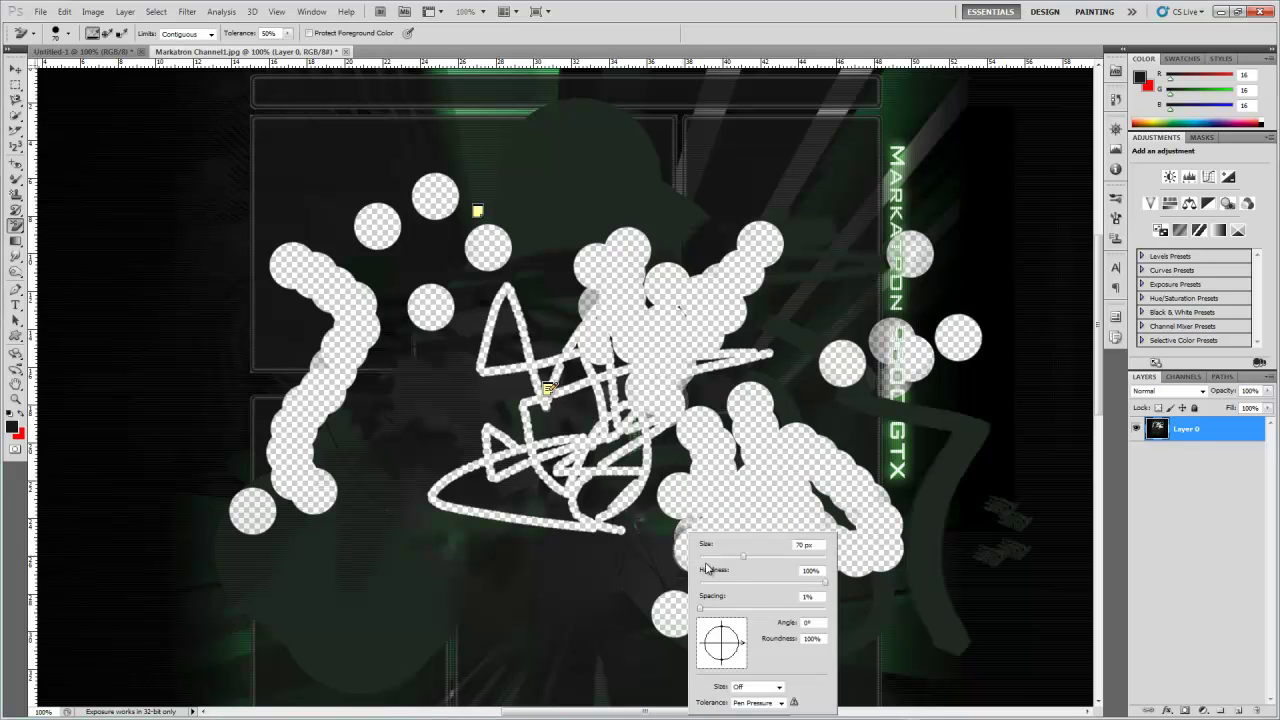
{"action": "mouse_move", "coordinate": [741, 582]}
{"action": "left_mouse_down"}
{"action": "mouse_move", "coordinate": [628, 586]}
{"action": "mouse_move", "coordinate": [724, 537]}
{"action": "mouse_move", "coordinate": [671, 586]}
{"action": "mouse_move", "coordinate": [807, 626]}
{"action": "mouse_move", "coordinate": [901, 544]}
{"action": "mouse_move", "coordinate": [831, 450]}
{"action": "mouse_move", "coordinate": [887, 515]}
{"action": "mouse_move", "coordinate": [857, 485]}
{"action": "mouse_move", "coordinate": [856, 458]}
{"action": "mouse_move", "coordinate": [713, 453]}
{"action": "mouse_move", "coordinate": [798, 425]}
{"action": "mouse_move", "coordinate": [828, 430]}
{"action": "mouse_move", "coordinate": [833, 410]}
{"action": "mouse_move", "coordinate": [940, 468]}
{"action": "mouse_move", "coordinate": [981, 421]}
{"action": "mouse_move", "coordinate": [1016, 342]}
{"action": "mouse_move", "coordinate": [1002, 160]}
{"action": "mouse_move", "coordinate": [883, 155]}
{"action": "mouse_move", "coordinate": [700, 178]}
{"action": "left_mouse_up"}
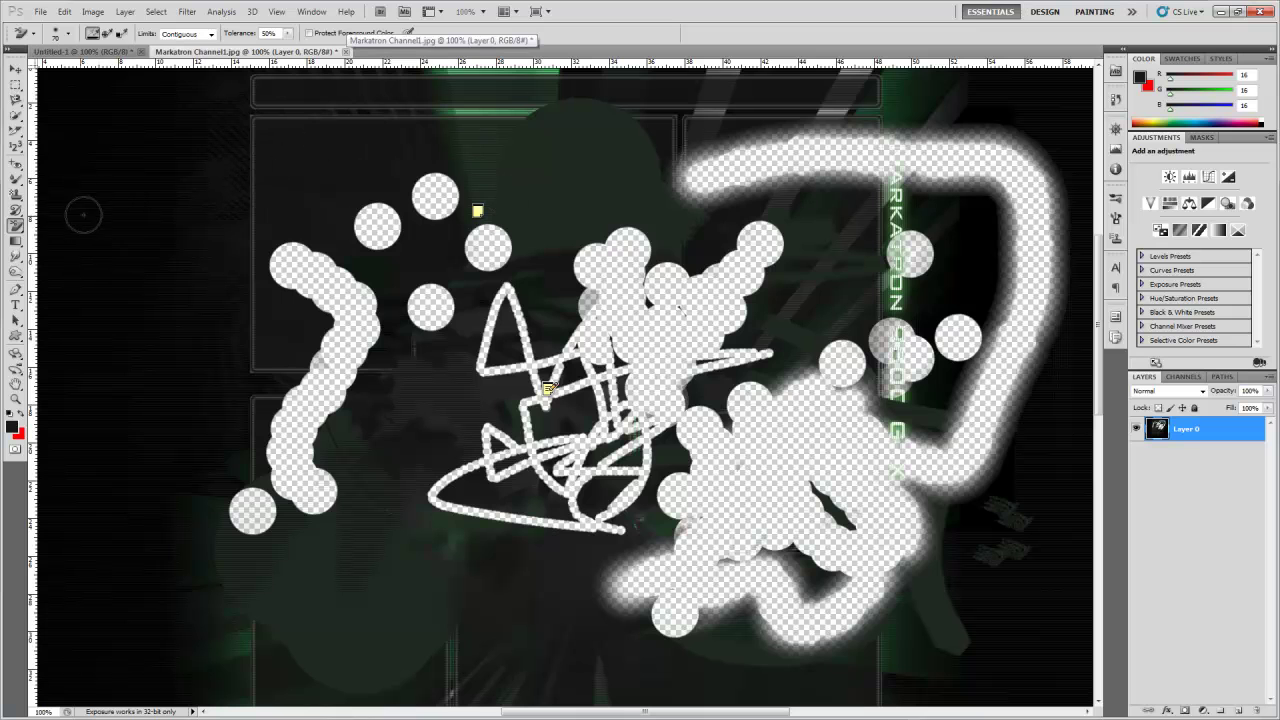
Try the Magic Eraser on the dark areas of the image and revert those large erasures through the history.
{"action": "left_click", "coordinate": [19, 233]}
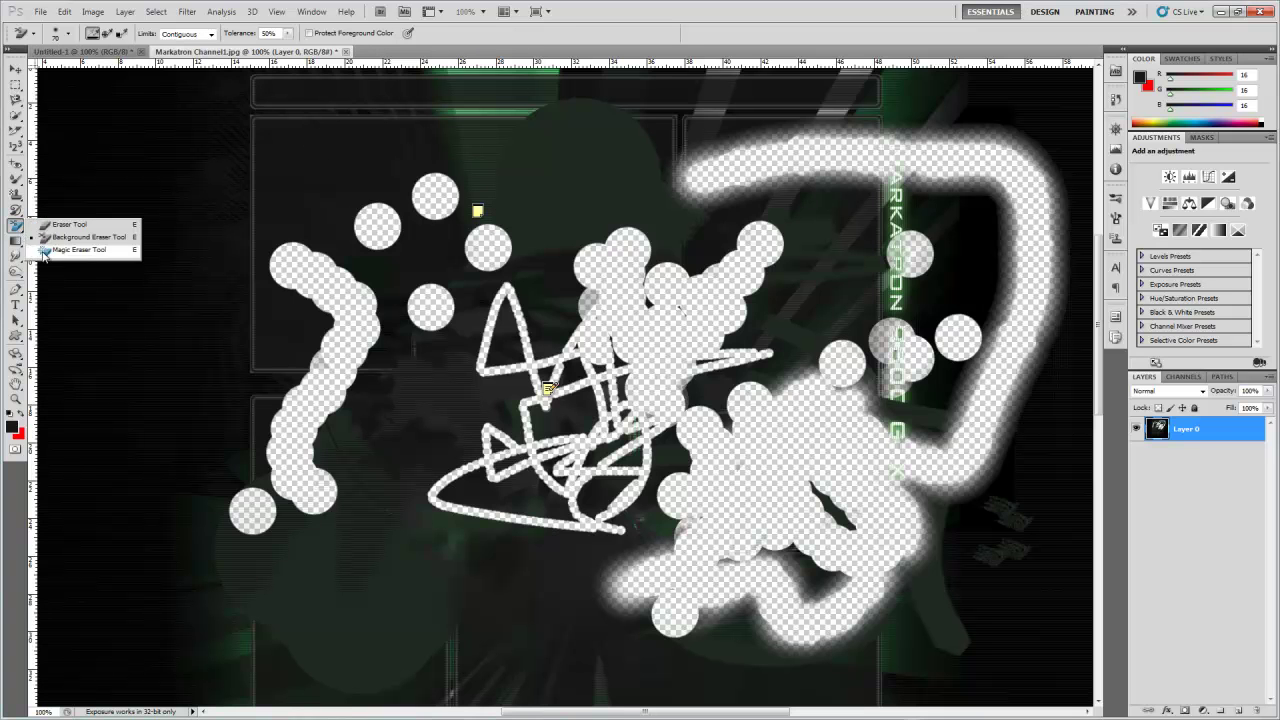
{"action": "left_click", "coordinate": [60, 249]}
{"action": "left_click", "coordinate": [412, 262]}
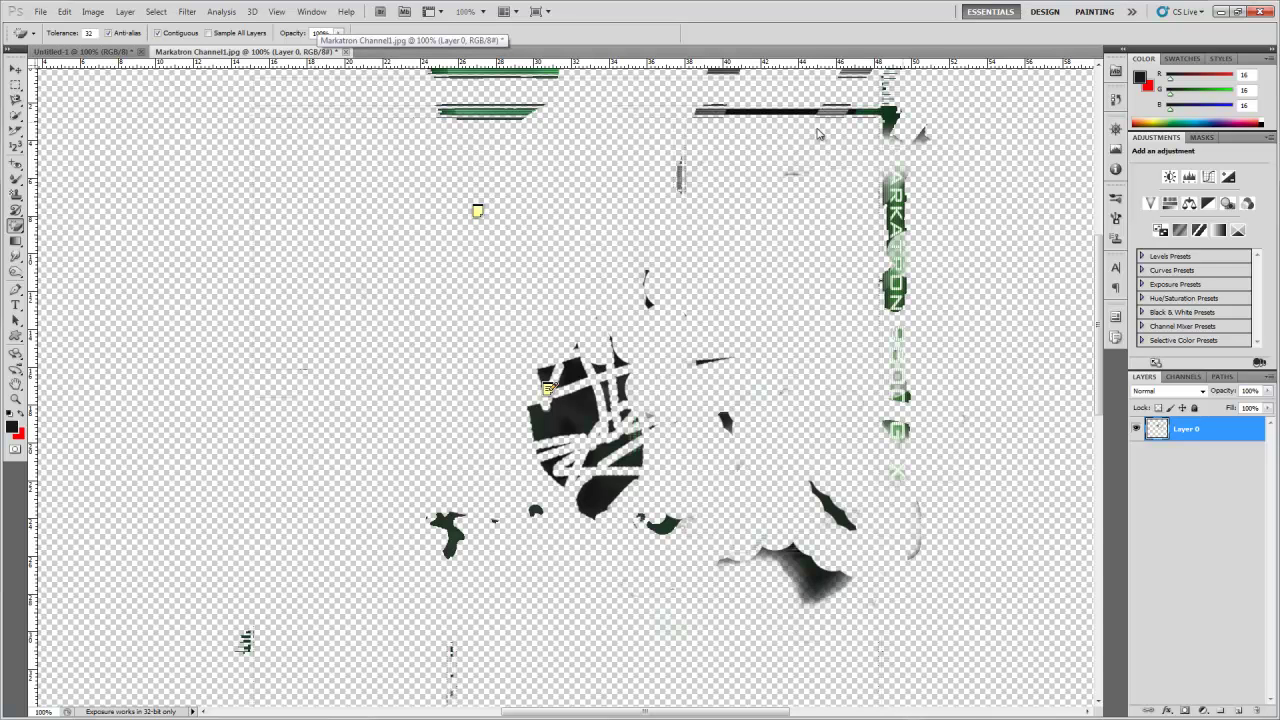
{"action": "left_click", "coordinate": [1113, 102]}
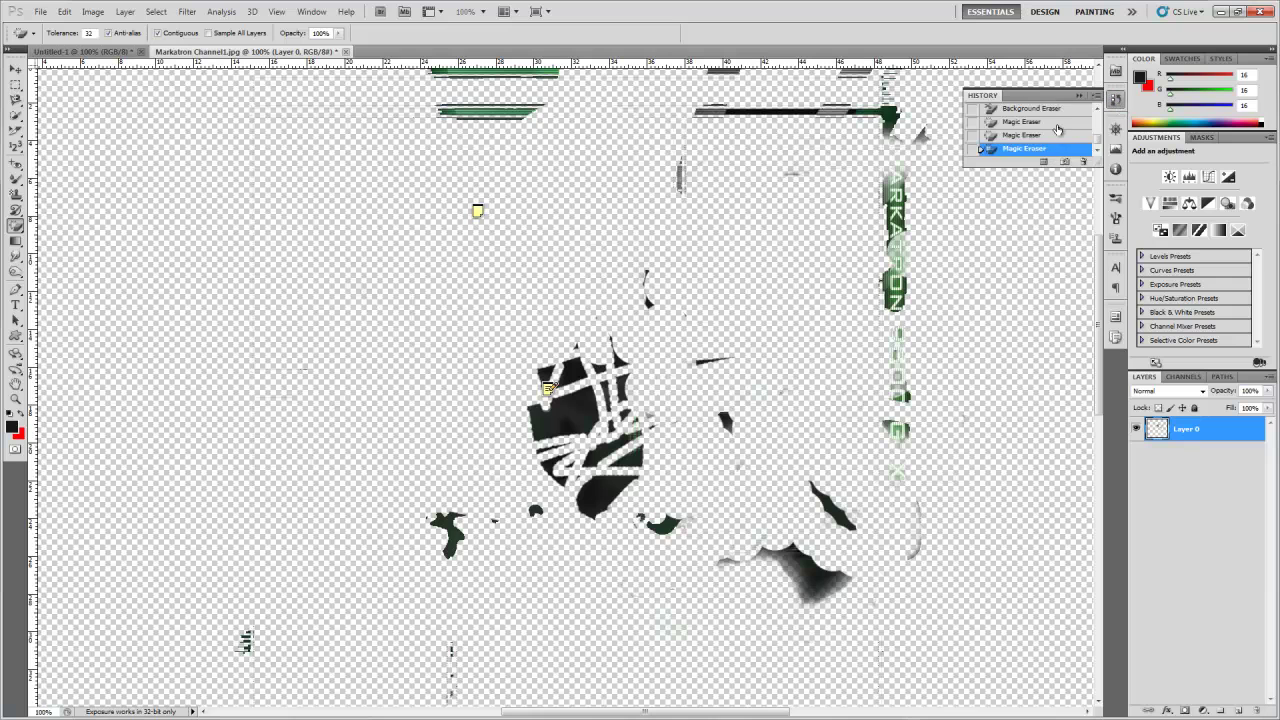
{"action": "left_click", "coordinate": [1034, 108]}
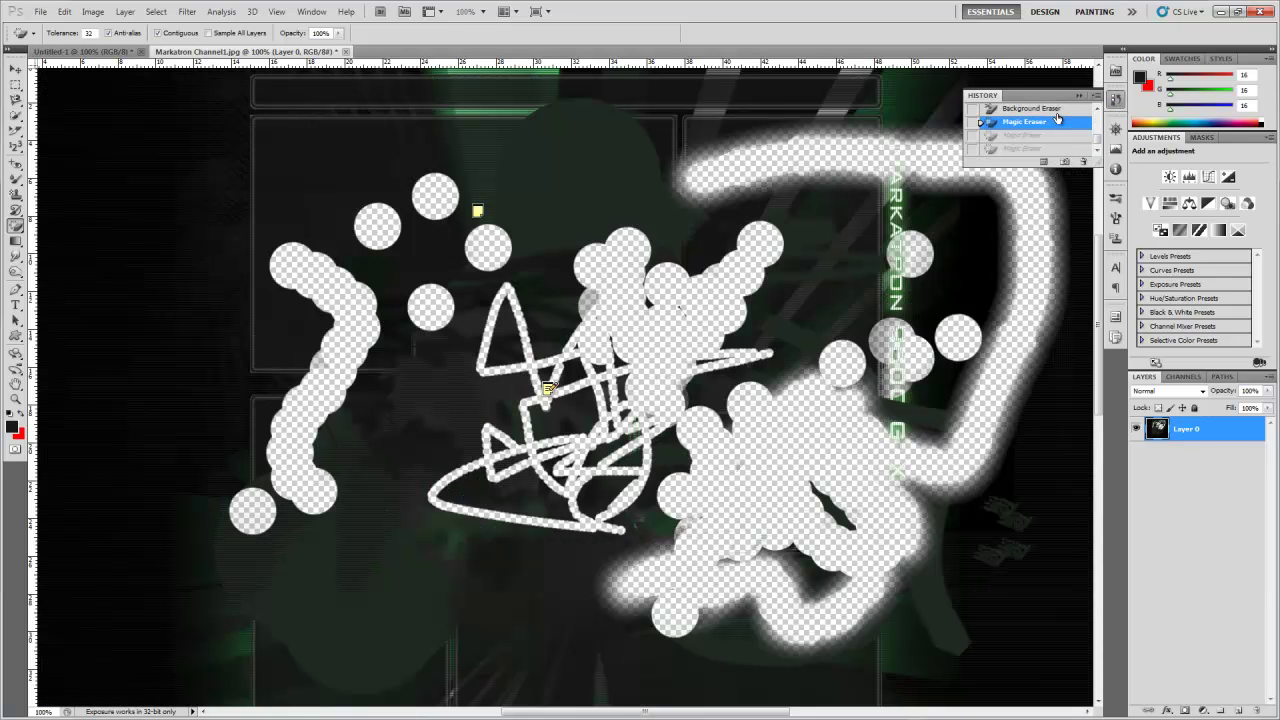
{"action": "left_click", "coordinate": [758, 260]}
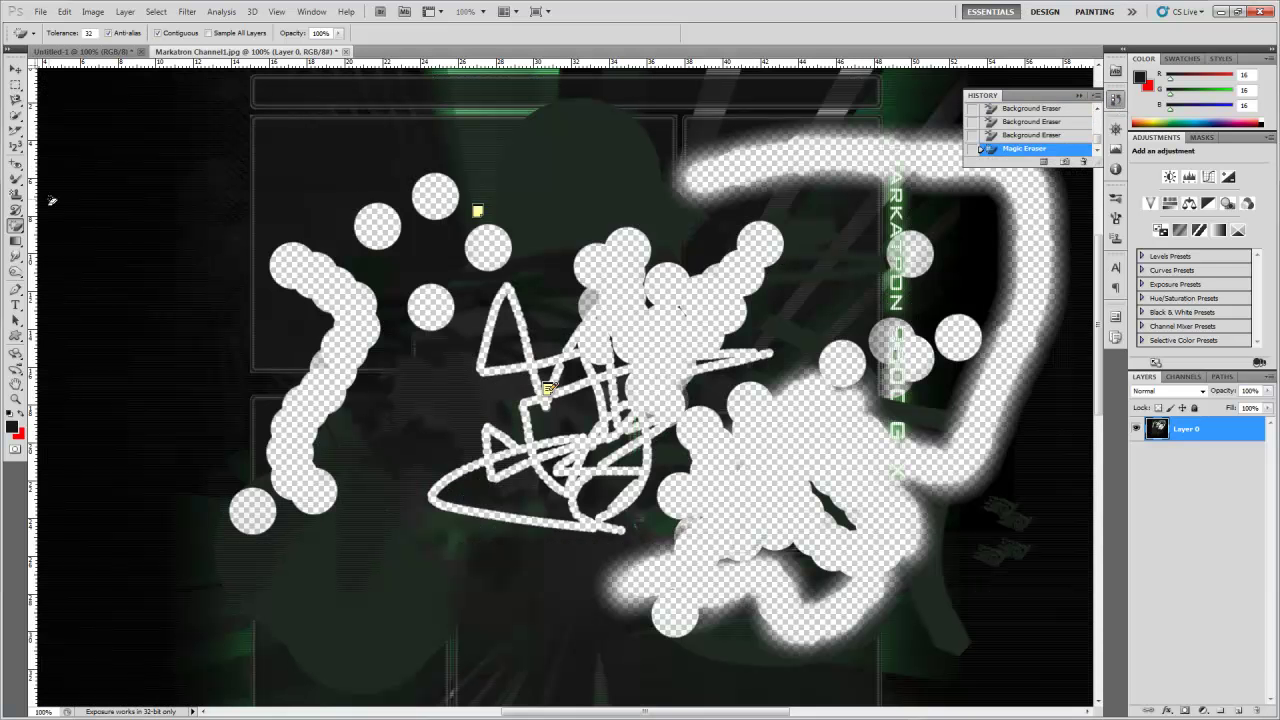
Fill the two uppermost erased round spots with the dark foreground colour using the Paint Bucket tool.
{"action": "left_click", "coordinate": [18, 241]}
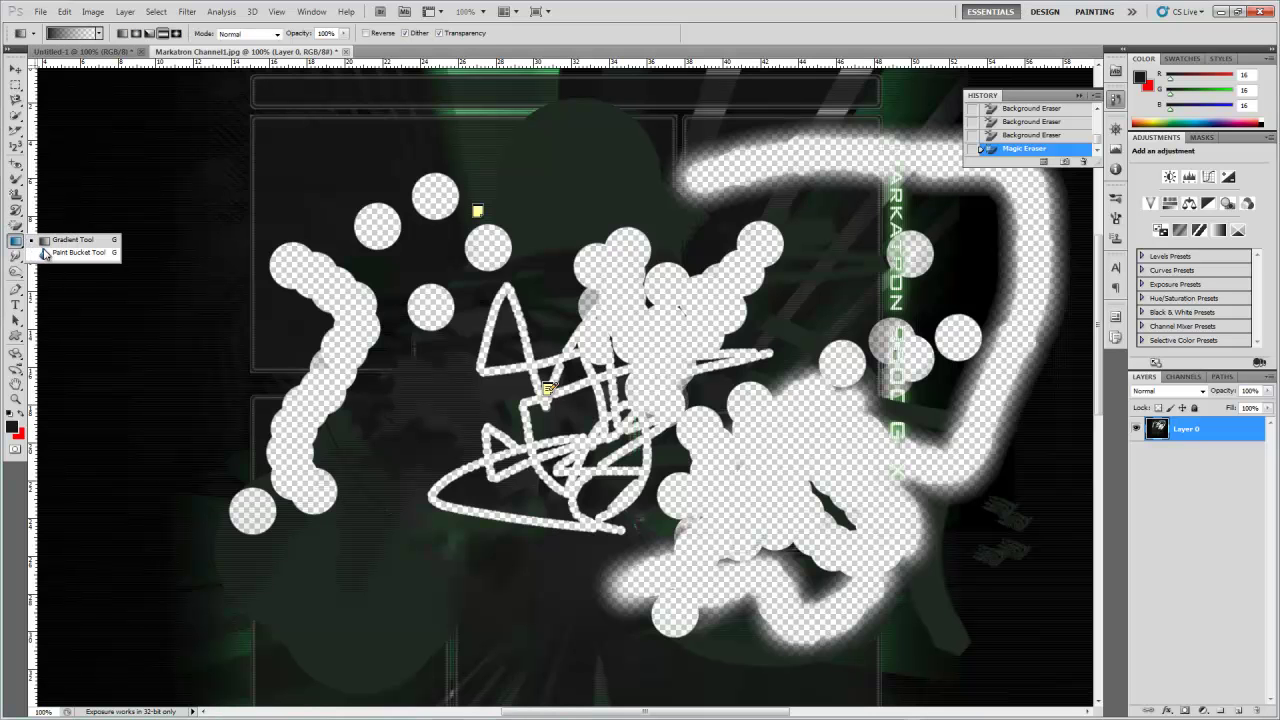
{"action": "left_click", "coordinate": [78, 252]}
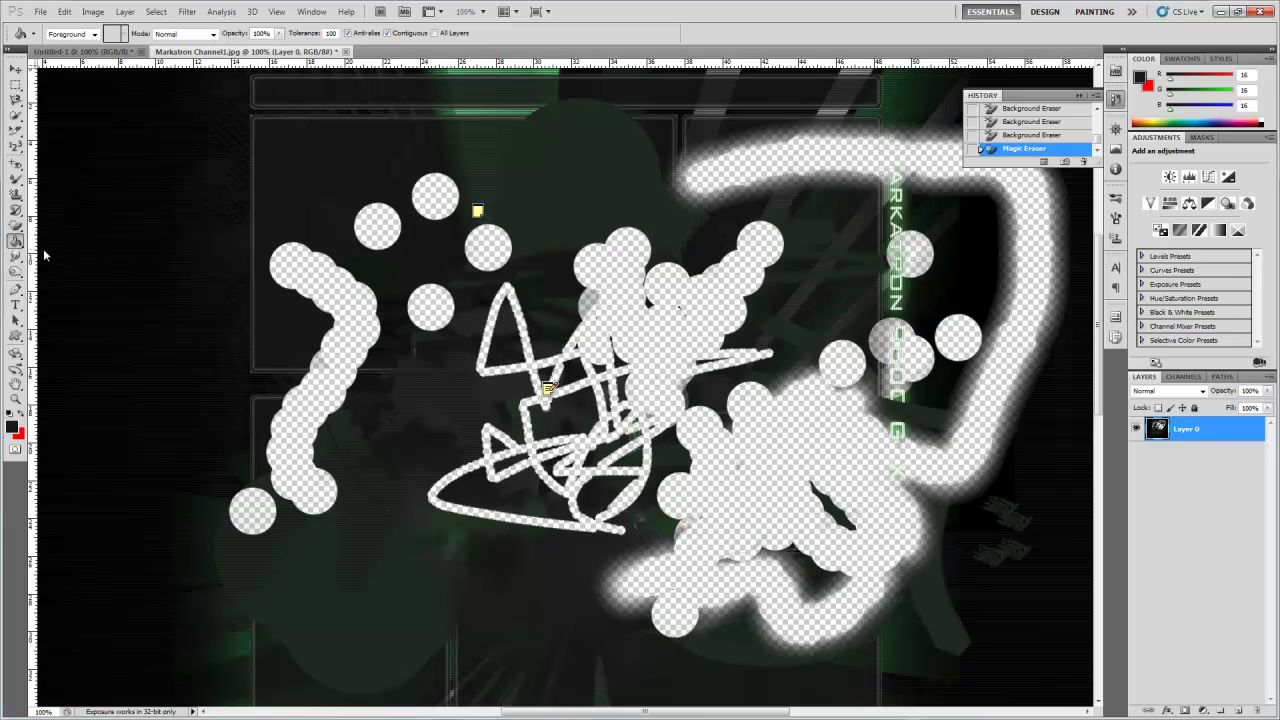
{"action": "left_click", "coordinate": [372, 212]}
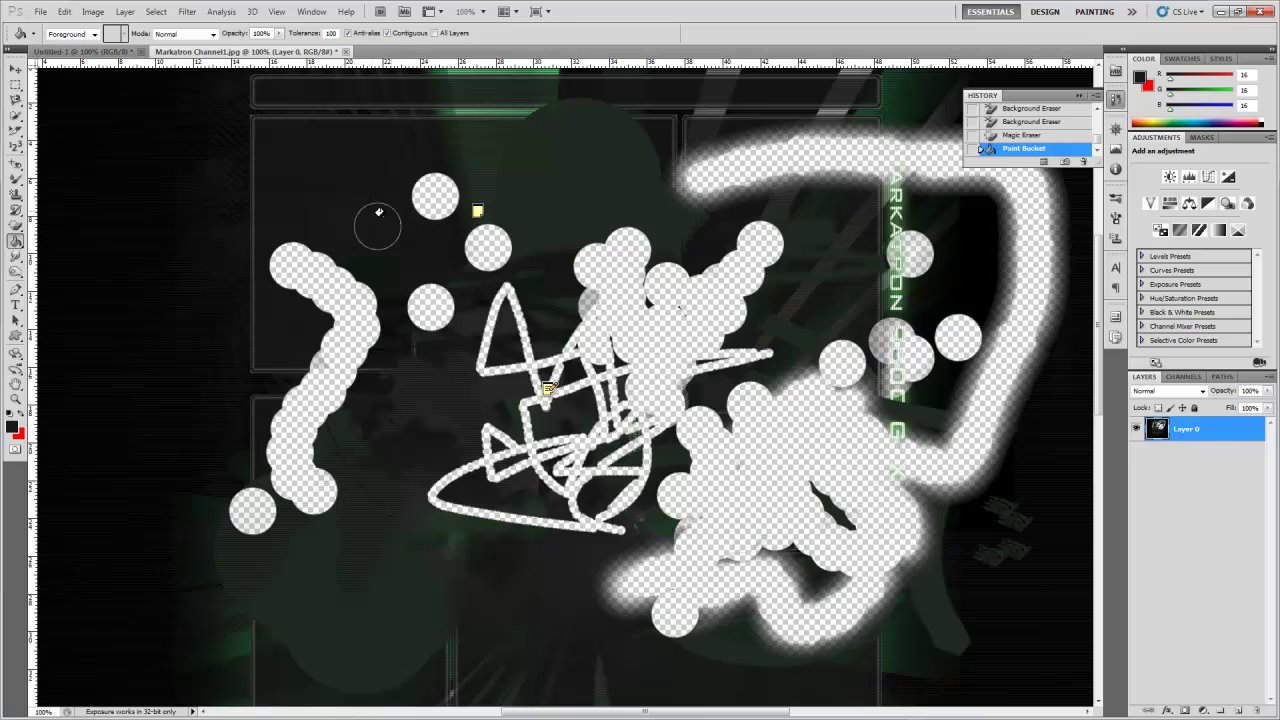
{"action": "left_click", "coordinate": [423, 193]}
Try filling two more round spots and the central erased area with the Paint Bucket, and revert these fills through the history.
{"action": "left_click", "coordinate": [497, 243]}
{"action": "left_click", "coordinate": [441, 310]}
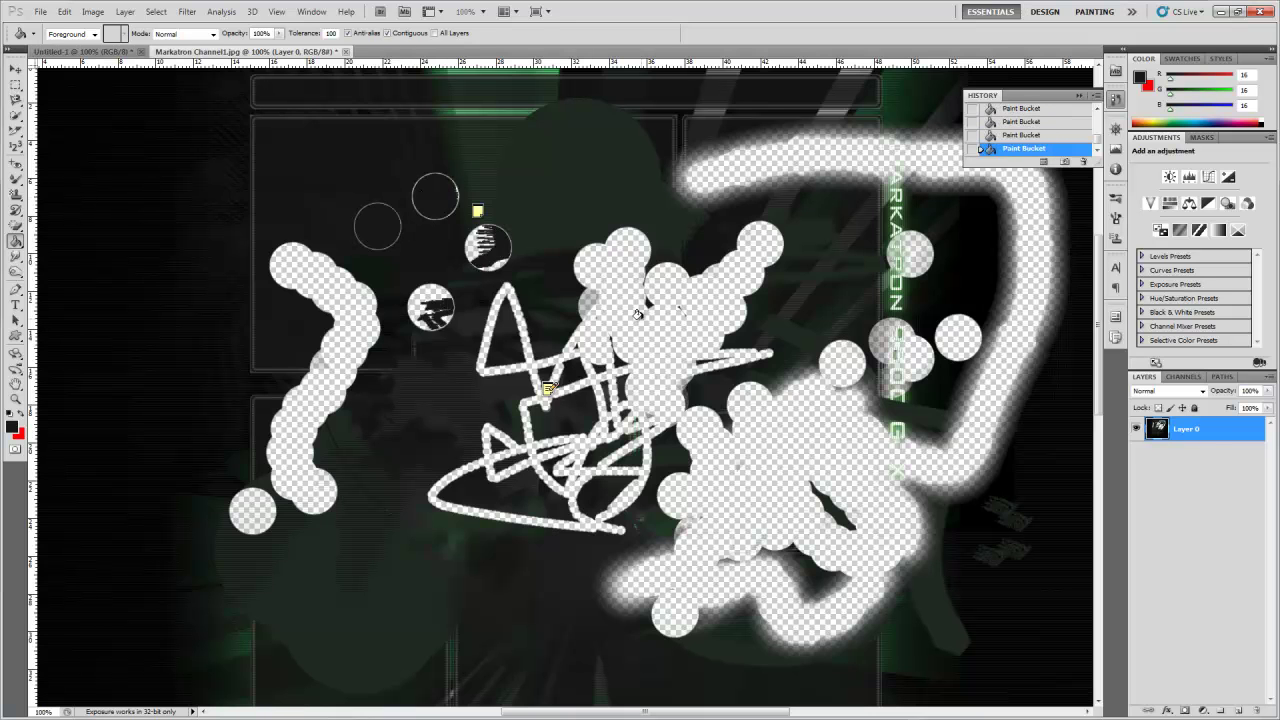
{"action": "left_click", "coordinate": [645, 330]}
{"action": "left_click", "coordinate": [655, 350]}
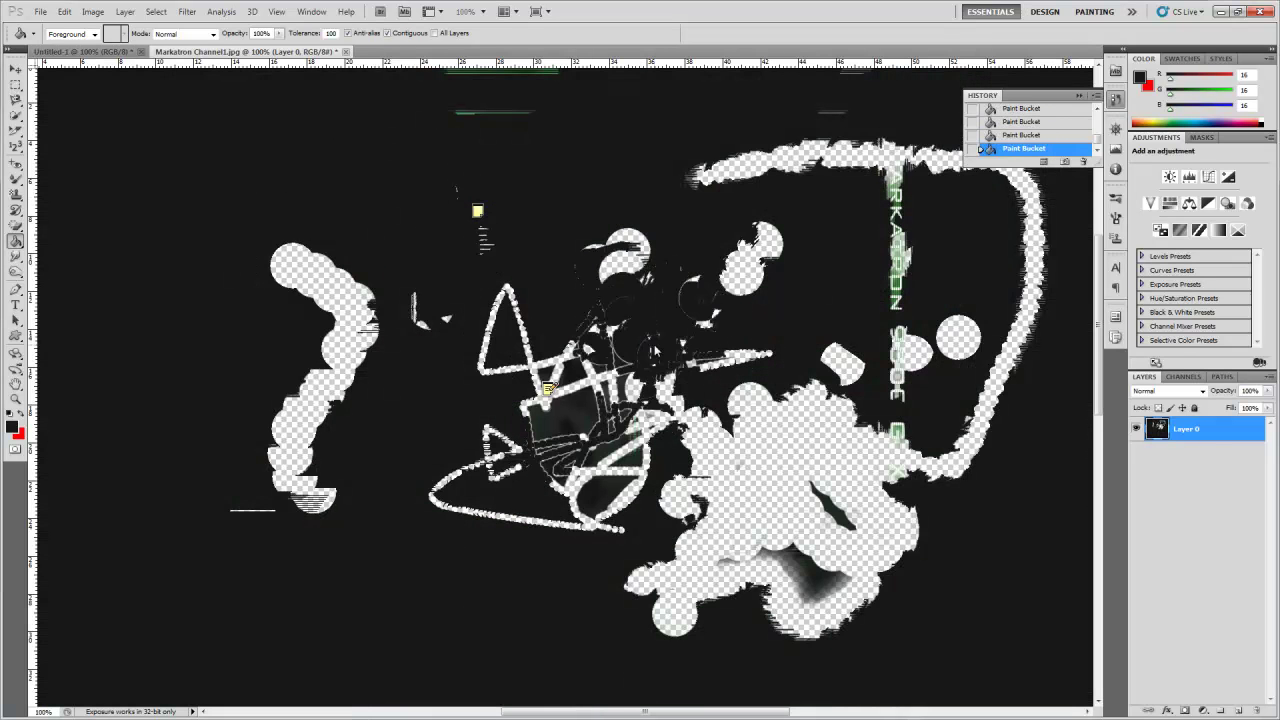
{"action": "key", "text": "ctrl+z"}
{"action": "key", "text": "ctrl+z"}
{"action": "key", "text": "ctrl+z"}
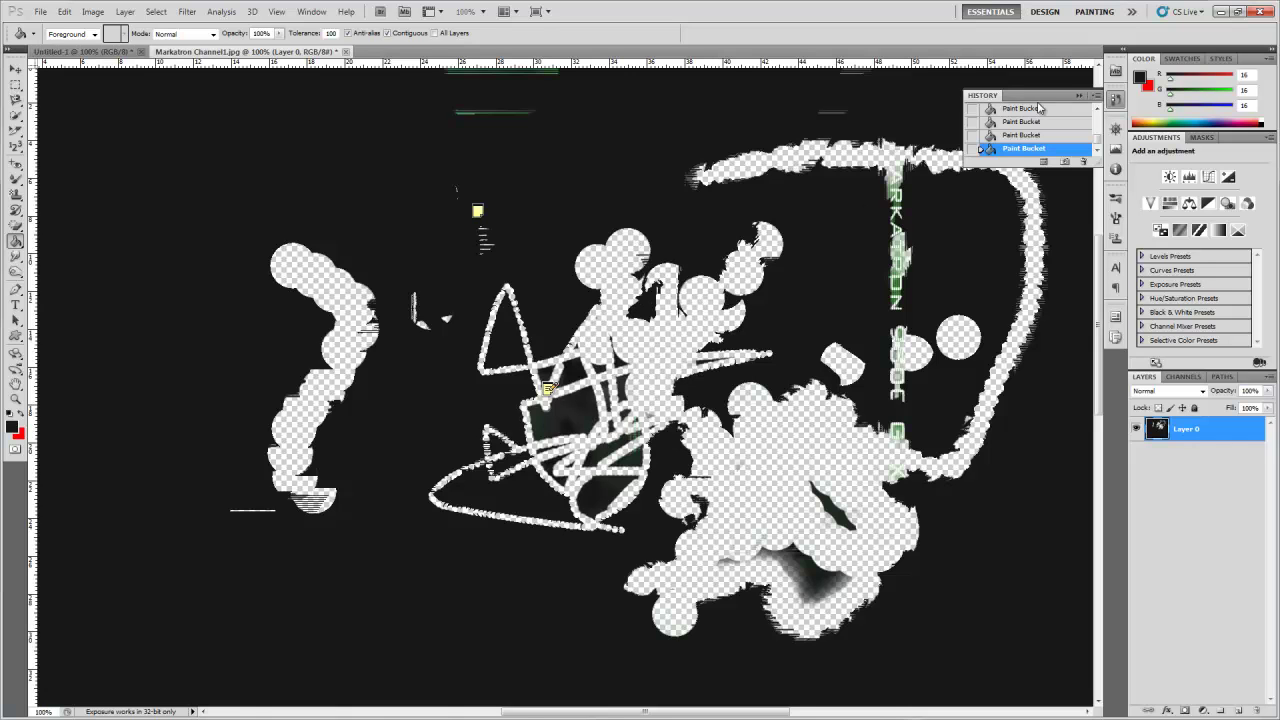
{"action": "left_click", "coordinate": [1030, 109]}
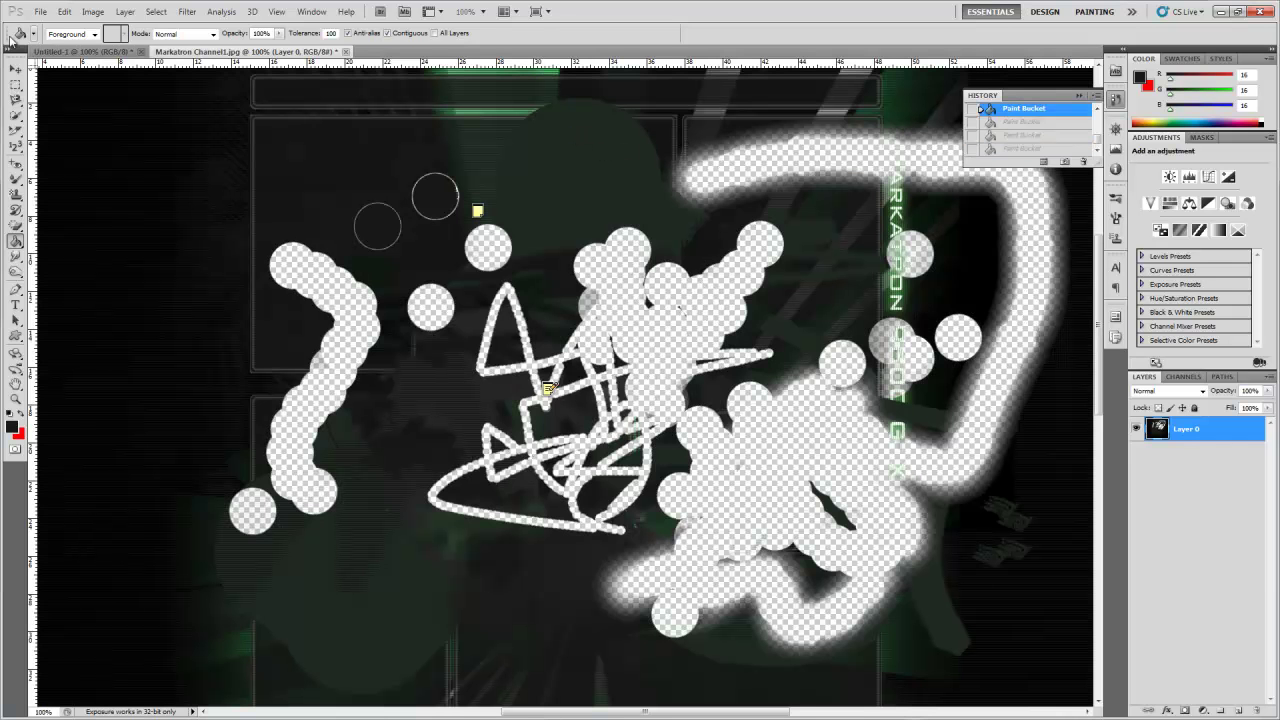
Apply a horizontal gradient with the Gradient tool across Layer 0, running from the left side to the right side.
{"action": "left_click_drag", "start_coordinate": [24, 246], "coordinate": [85, 245]}
{"action": "left_click_drag", "start_coordinate": [263, 286], "coordinate": [911, 287]}
Add a new layer and apply a vertical gradient to it, running upward from near the image's lower edge.
{"action": "key", "text": "ctrl+minus"}
{"action": "key", "text": "ctrl+minus"}
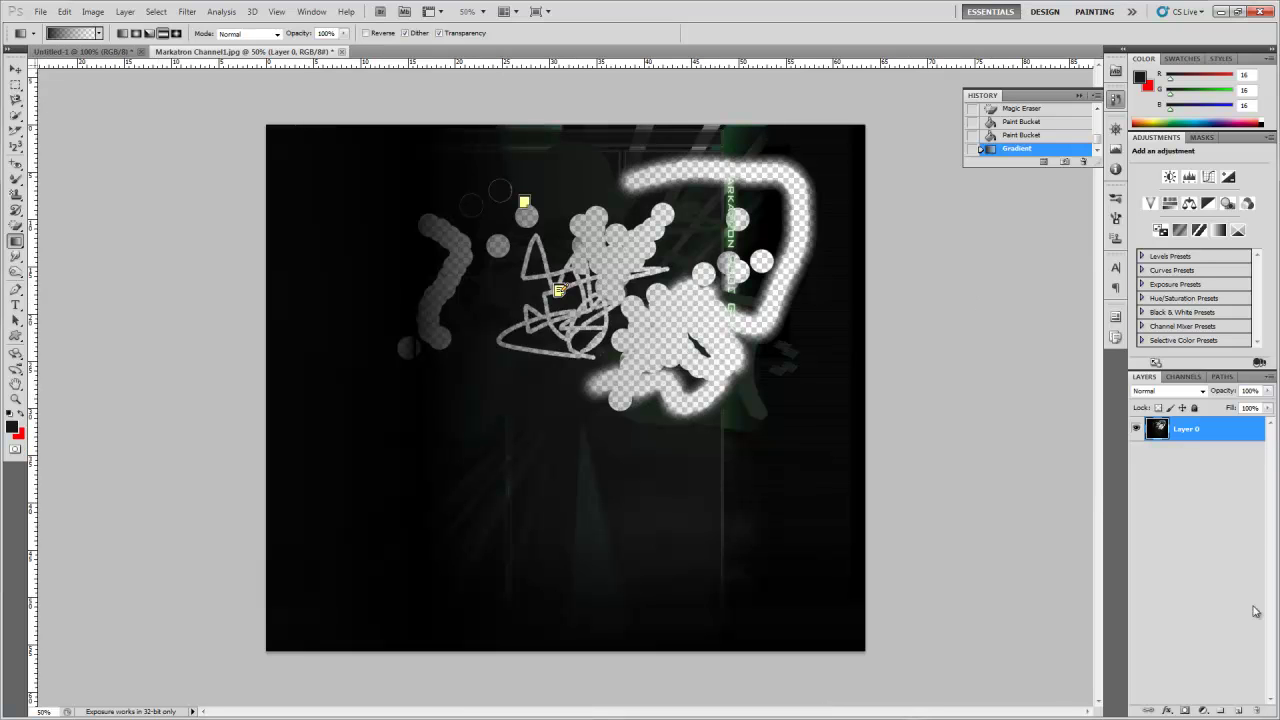
{"action": "left_click", "coordinate": [1238, 711]}
{"action": "left_click_drag", "start_coordinate": [622, 600], "coordinate": [624, 320]}
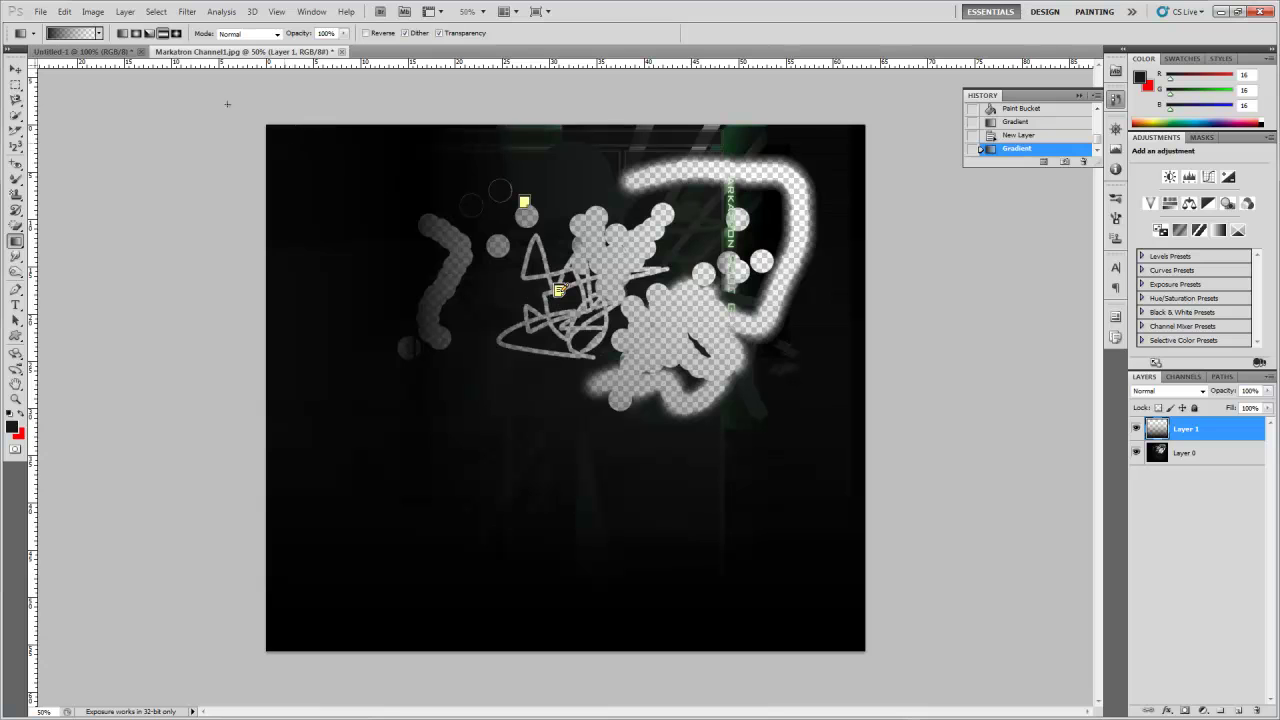
Choose the red-to-green gradient preset and try it on Layer 1, first diagonally and again vertically upward.
{"action": "left_click", "coordinate": [99, 34]}
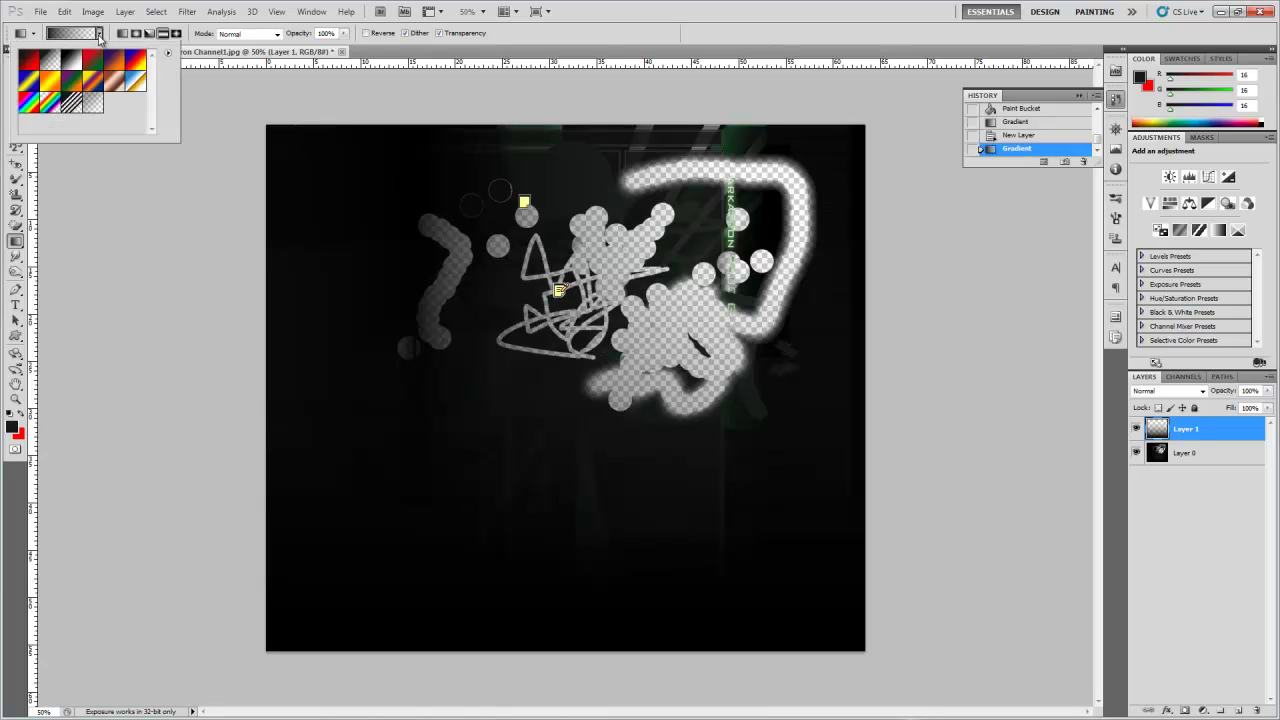
{"action": "left_click", "coordinate": [90, 66]}
{"action": "left_click_drag", "start_coordinate": [313, 602], "coordinate": [771, 194]}
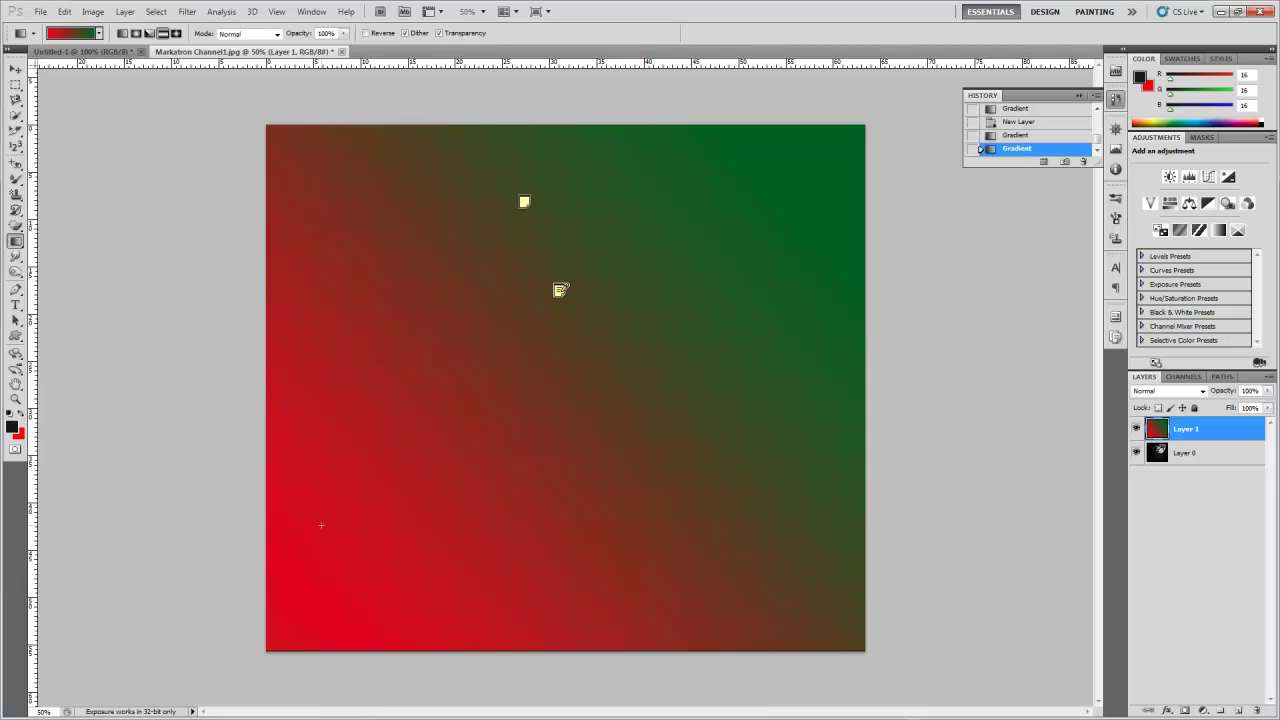
{"action": "left_click_drag", "start_coordinate": [526, 625], "coordinate": [526, 449]}
{"action": "left_click_drag", "start_coordinate": [584, 257], "coordinate": [584, 257]}
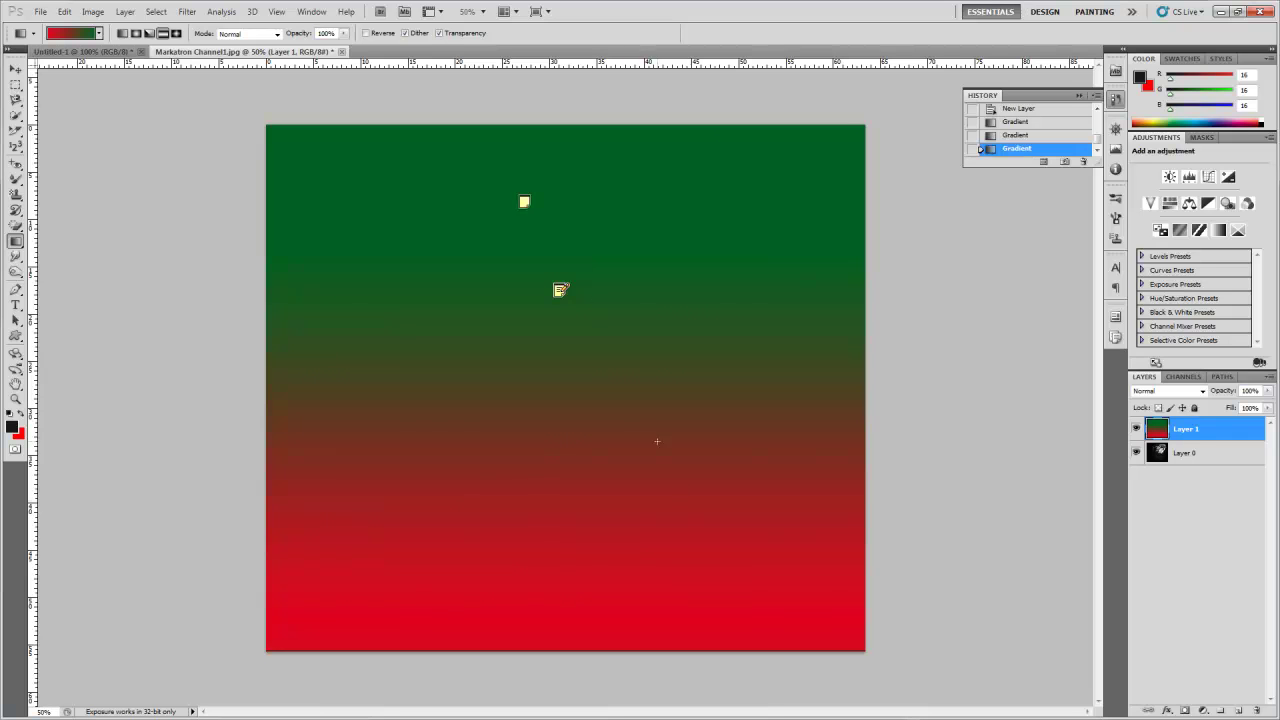
Try redrawing the red-to-green gradient on Layer 1 in several directions, ending with a diagonal from the lower-left to the upper-right corner.
{"action": "left_click_drag", "start_coordinate": [777, 578], "coordinate": [514, 296]}
{"action": "left_click_drag", "start_coordinate": [316, 364], "coordinate": [933, 407]}
{"action": "left_click_drag", "start_coordinate": [295, 598], "coordinate": [822, 72]}
{"action": "left_click_drag", "start_coordinate": [828, 164], "coordinate": [828, 164]}
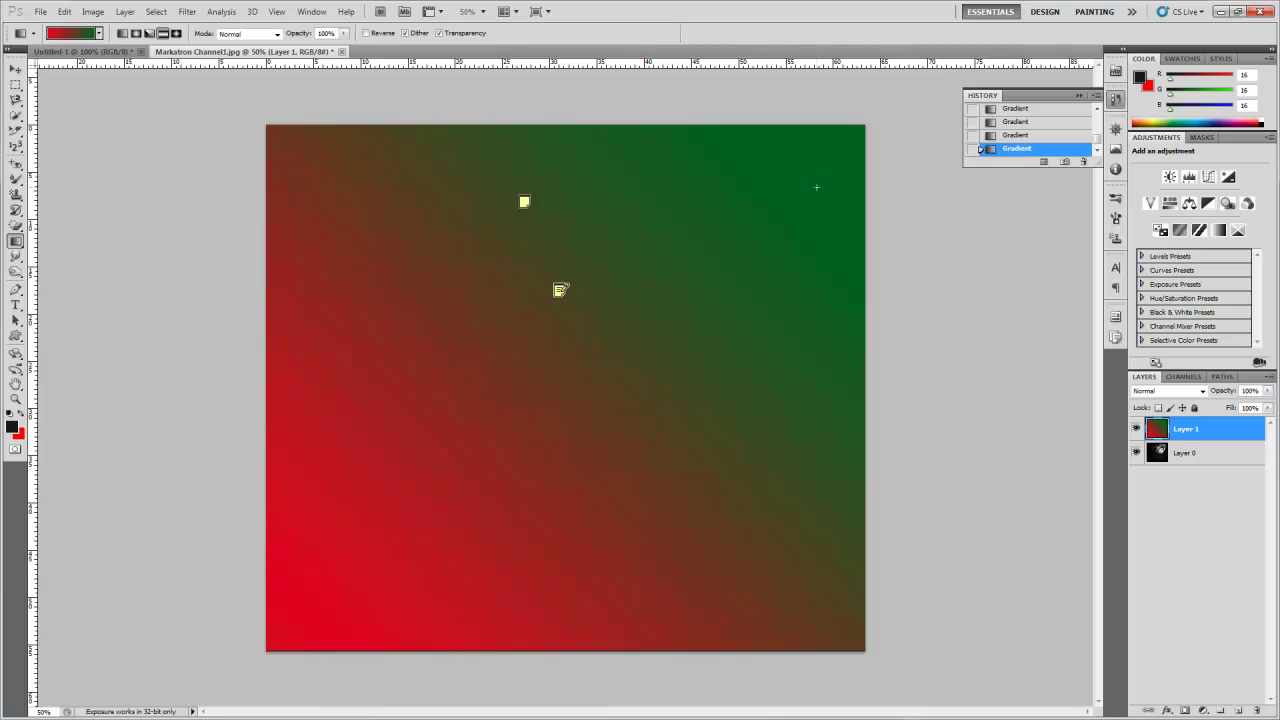
Switch to the Blur tool and revert the image to its original Markatron Channel1.jpg state through the history.
{"action": "left_click", "coordinate": [16, 256]}
{"action": "left_click", "coordinate": [55, 255]}
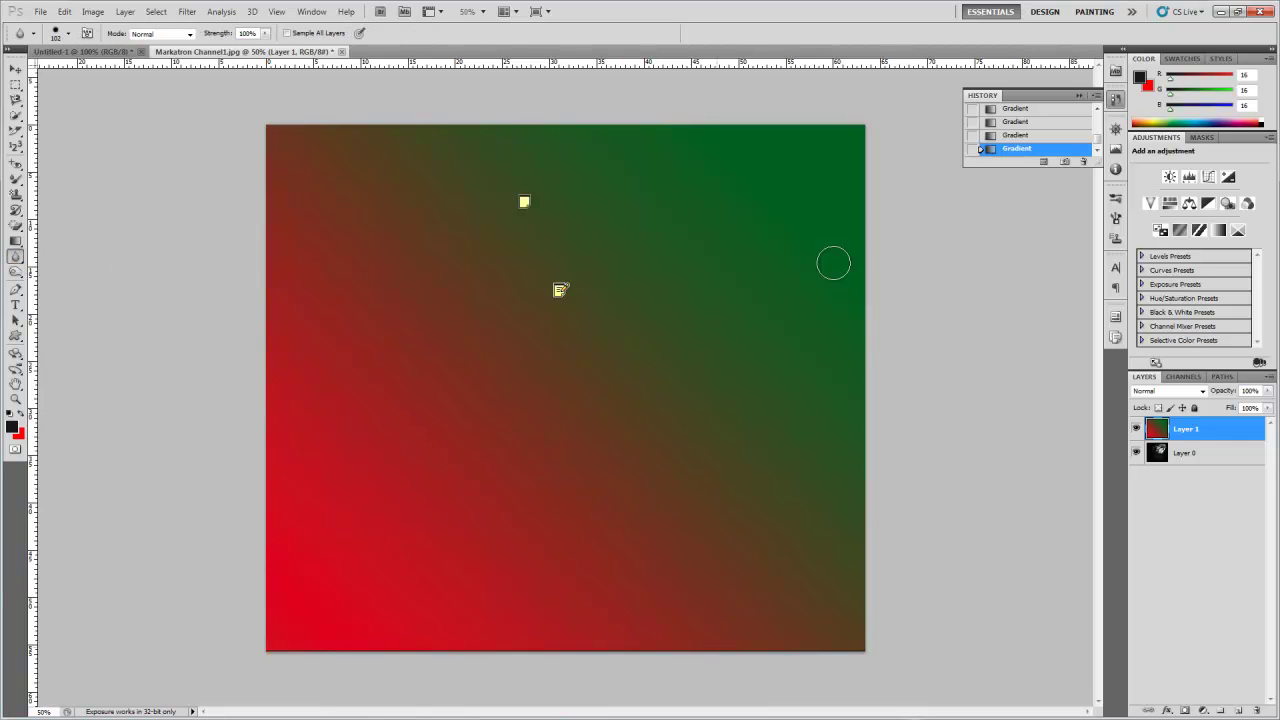
{"action": "scroll", "coordinate": [1045, 148], "scroll_direction": "down", "scroll_amount": 1}
{"action": "scroll", "coordinate": [1045, 148], "scroll_direction": "up", "scroll_amount": 2}
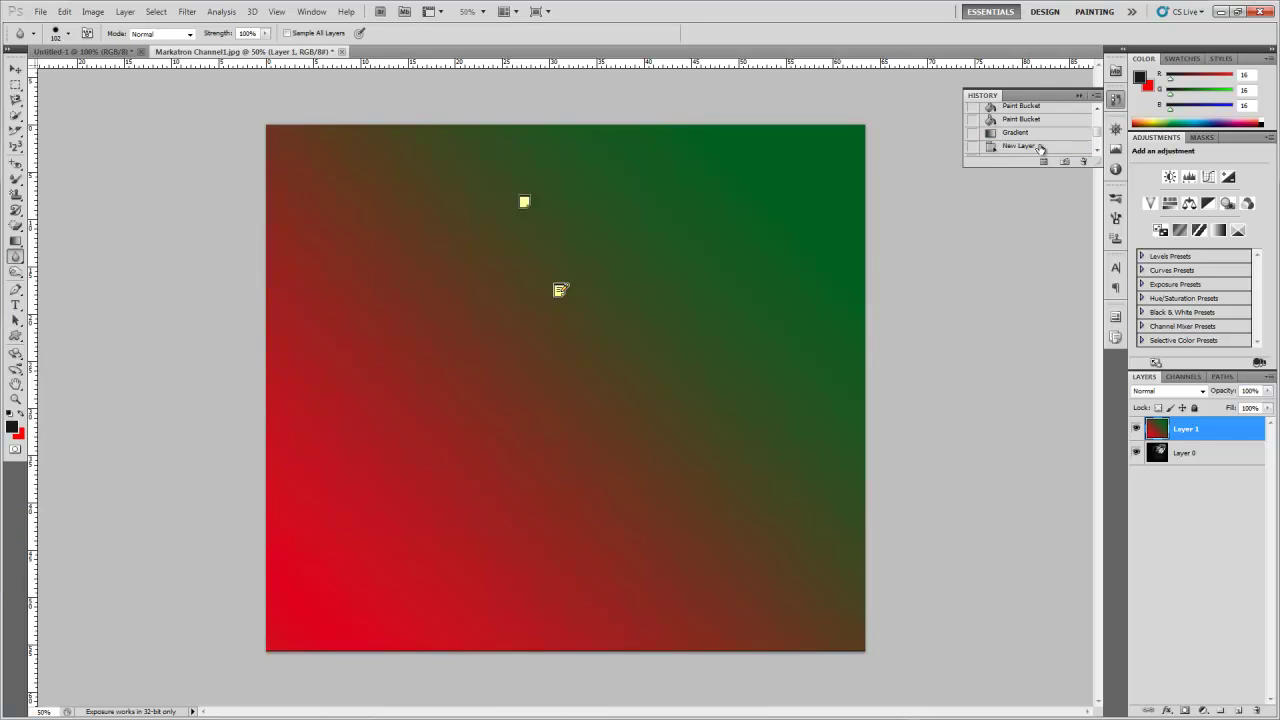
{"action": "left_click", "coordinate": [1030, 146]}
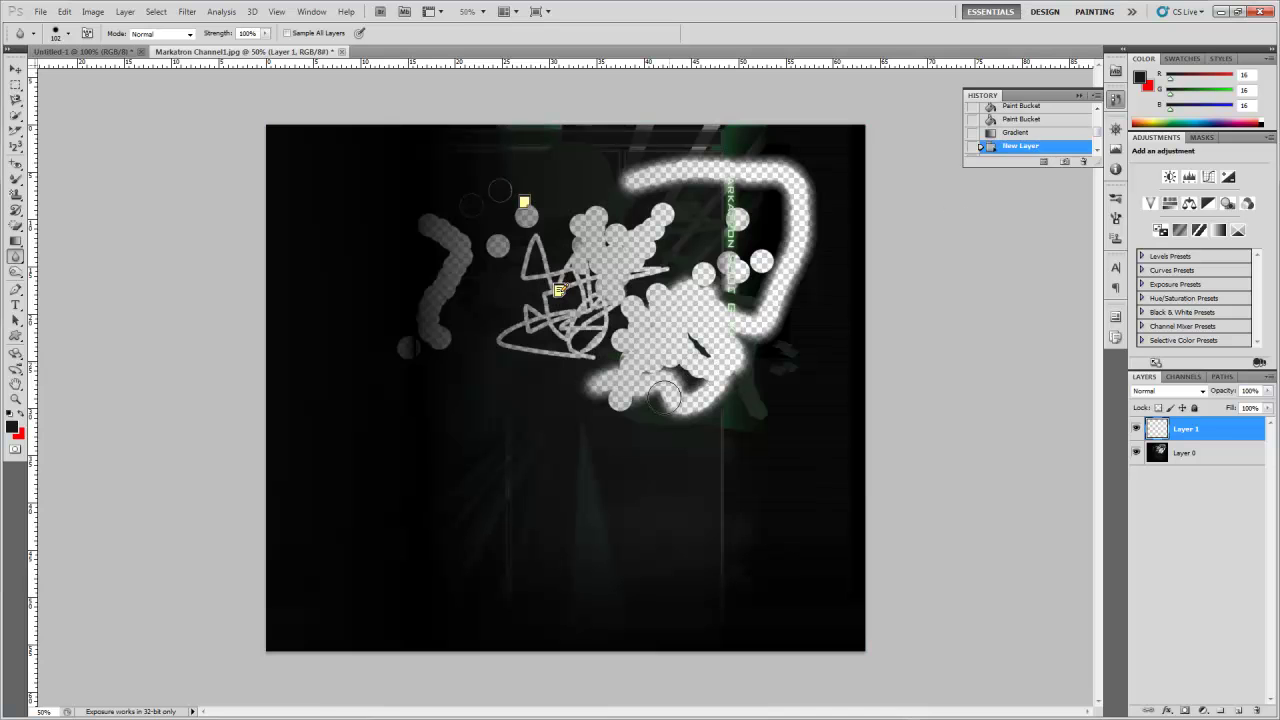
{"action": "scroll", "coordinate": [1040, 140], "scroll_direction": "up", "scroll_amount": 3}
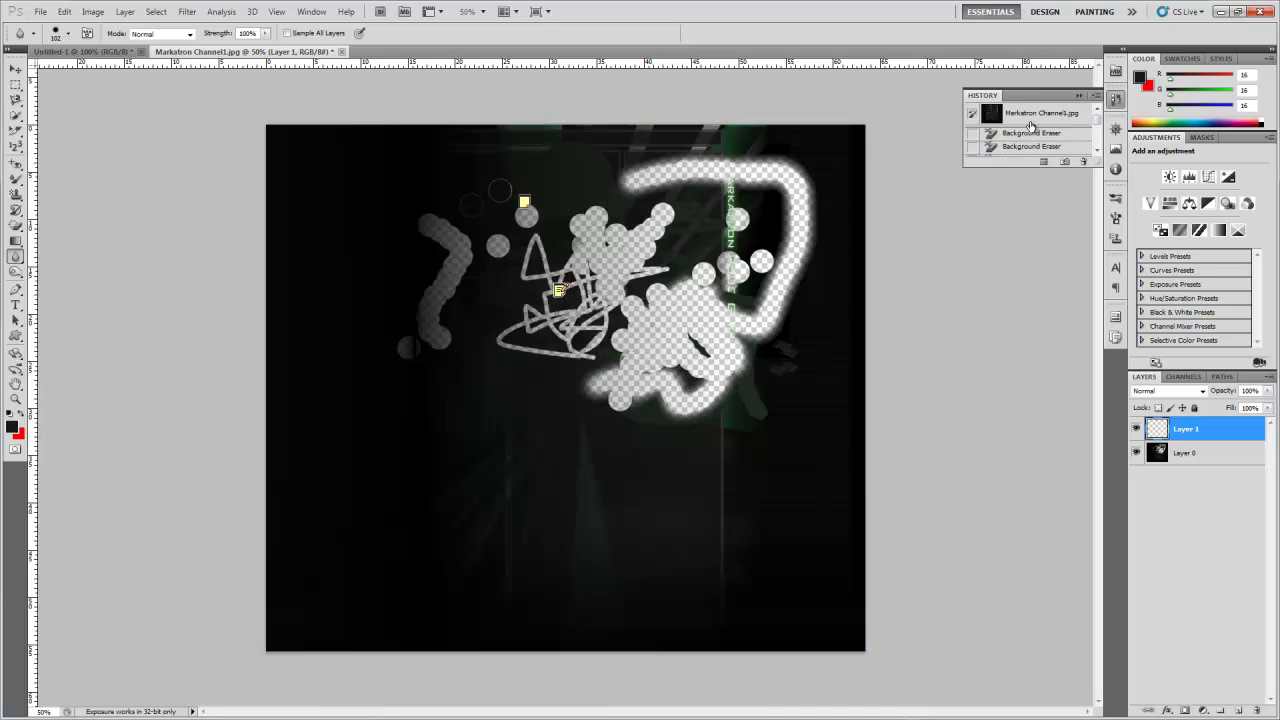
{"action": "left_click", "coordinate": [1030, 124]}
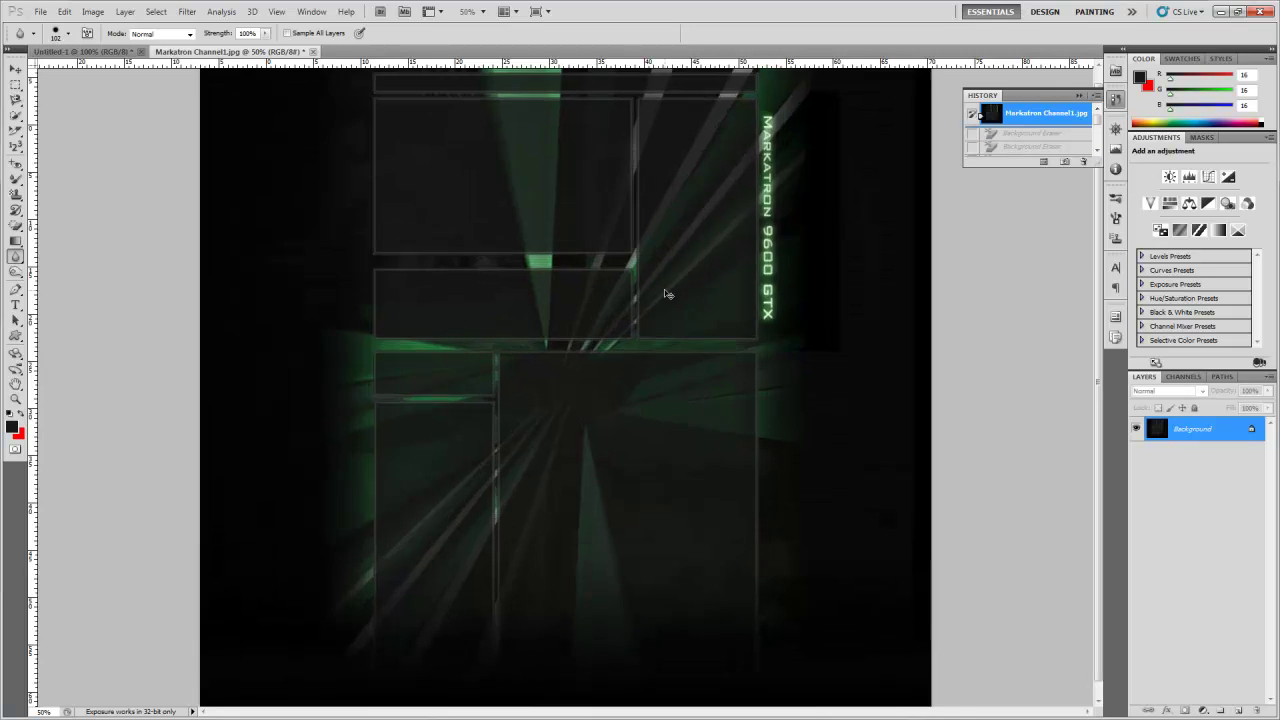
Blur the frame borders in the upper part of the image and the vertical MARKATRON 9600 GTX text at 100% zoom.
{"action": "key", "text": "ctrl+plus"}
{"action": "scroll", "coordinate": [664, 290], "scroll_direction": "up", "scroll_amount": 5}
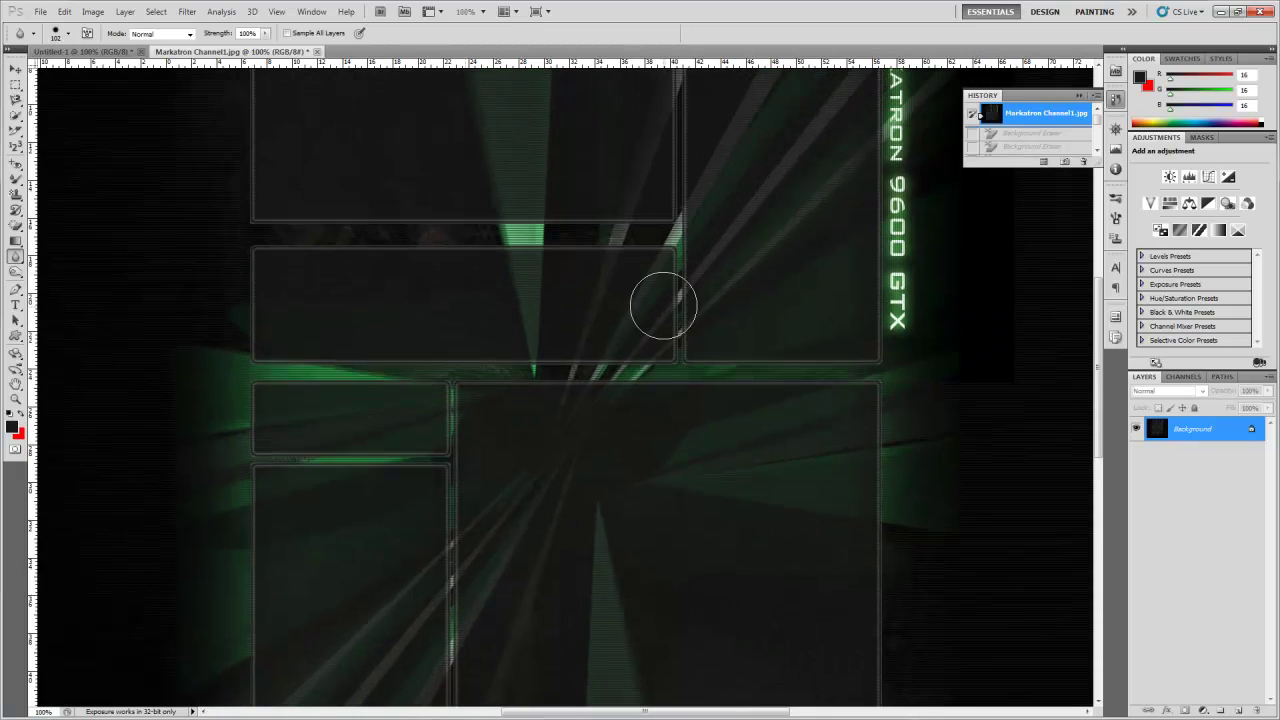
{"action": "mouse_move", "coordinate": [669, 397]}
{"action": "left_mouse_down"}
{"action": "mouse_move", "coordinate": [663, 377]}
{"action": "mouse_move", "coordinate": [569, 371]}
{"action": "mouse_move", "coordinate": [286, 384]}
{"action": "mouse_move", "coordinate": [491, 384]}
{"action": "left_mouse_up"}
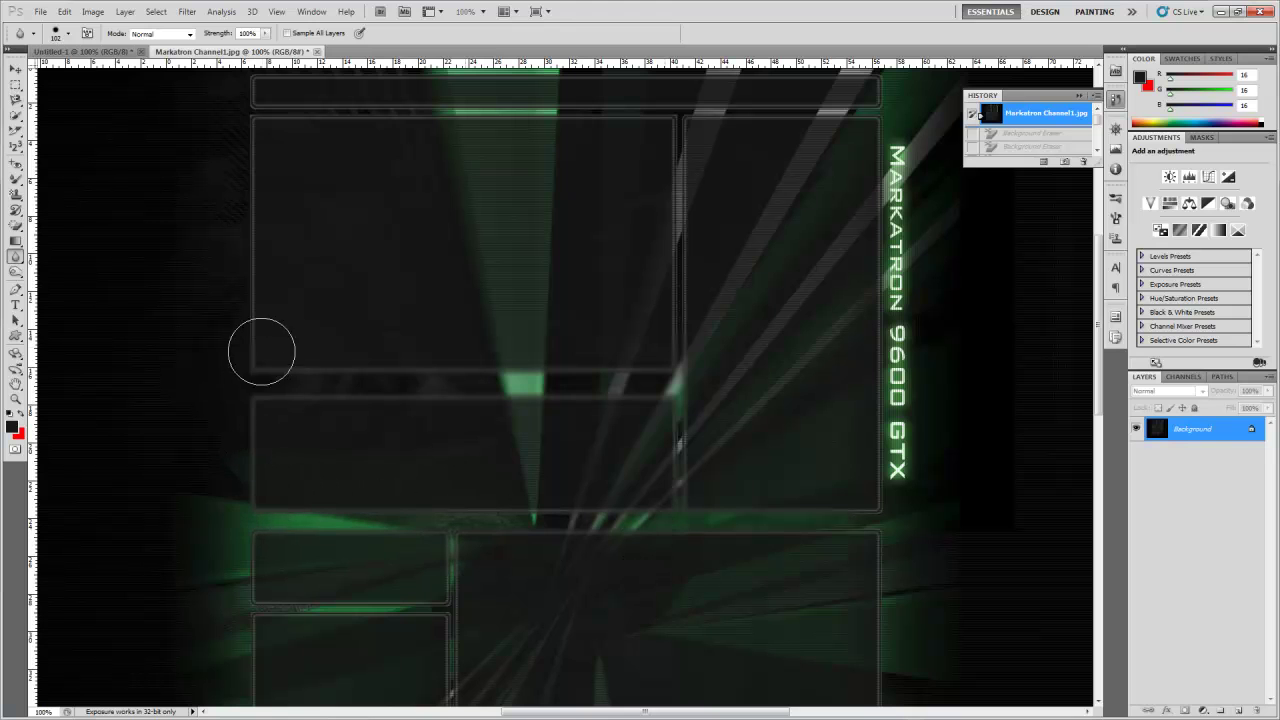
{"action": "mouse_move", "coordinate": [886, 206]}
{"action": "left_mouse_down"}
{"action": "mouse_move", "coordinate": [923, 194]}
{"action": "mouse_move", "coordinate": [926, 531]}
{"action": "mouse_move", "coordinate": [915, 548]}
{"action": "mouse_move", "coordinate": [723, 549]}
{"action": "mouse_move", "coordinate": [737, 600]}
{"action": "mouse_move", "coordinate": [894, 506]}
{"action": "mouse_move", "coordinate": [886, 454]}
{"action": "left_mouse_up"}
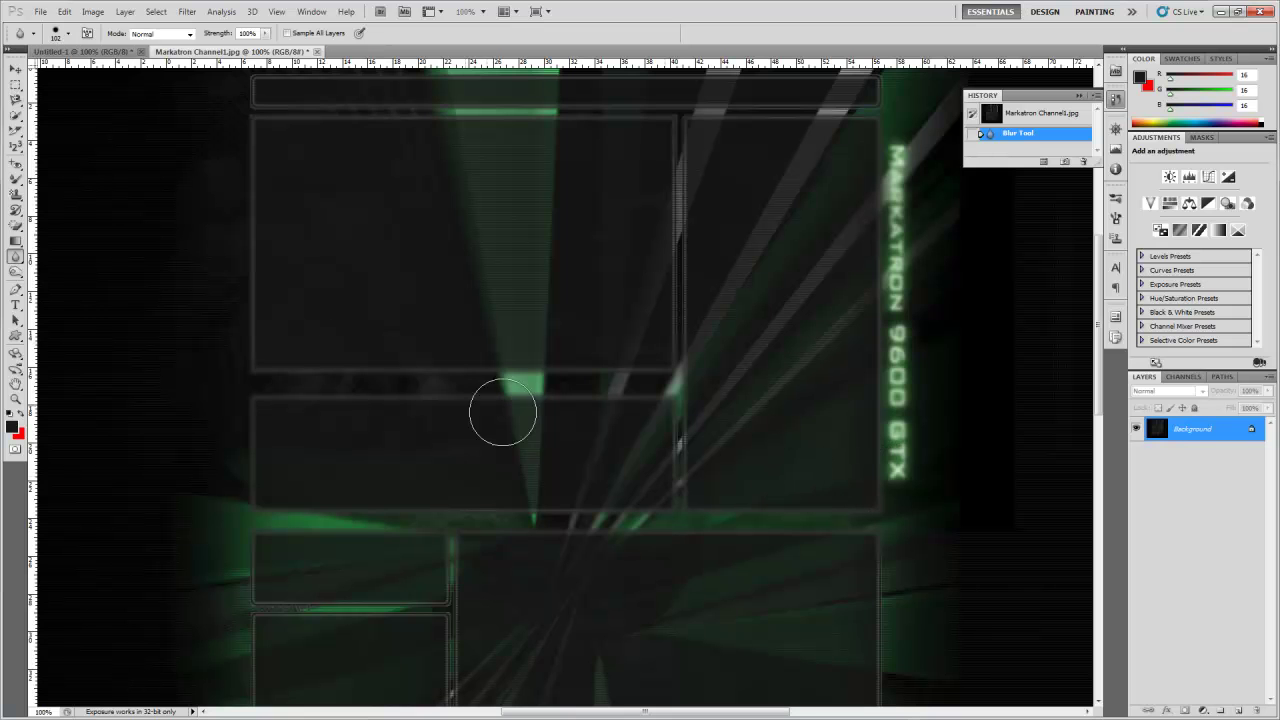
Sharpen the GTX letters with the Sharpen tool and smear the vertical MARKATRON 9600 GTX text with the Smudge tool.
{"action": "left_click_drag", "start_coordinate": [20, 262], "coordinate": [60, 266]}
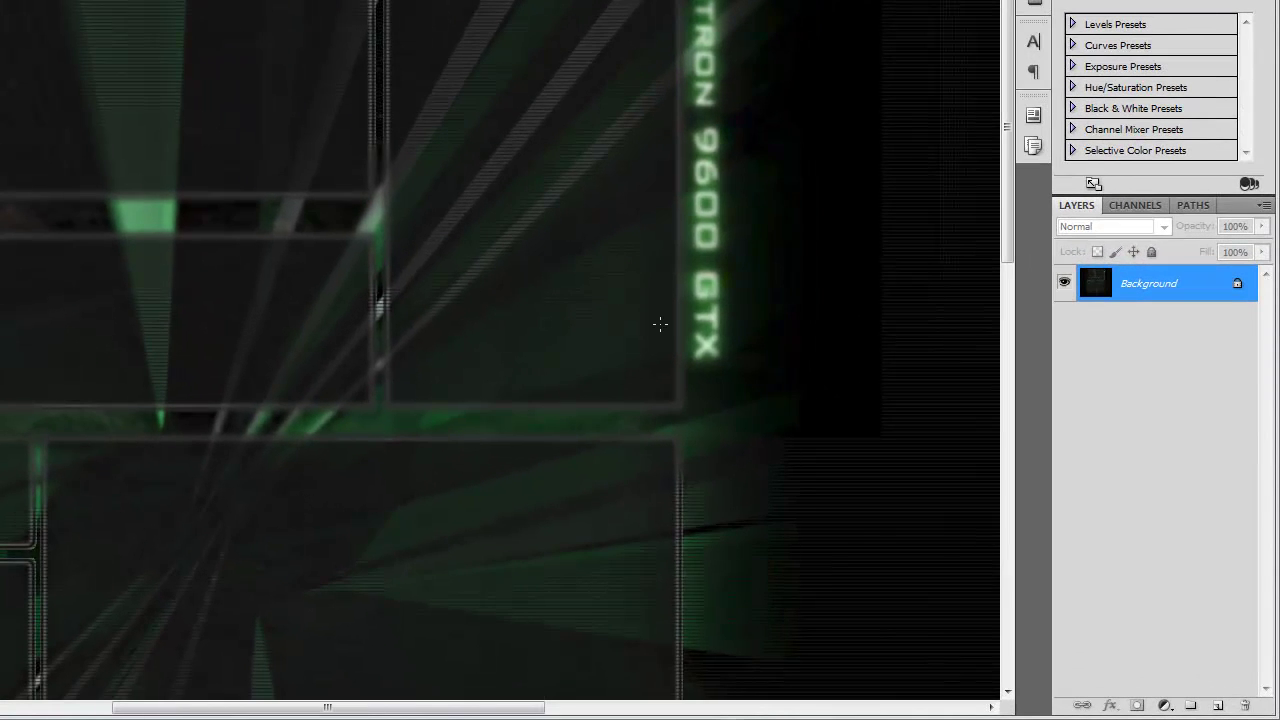
{"action": "right_click", "coordinate": [630, 288]}
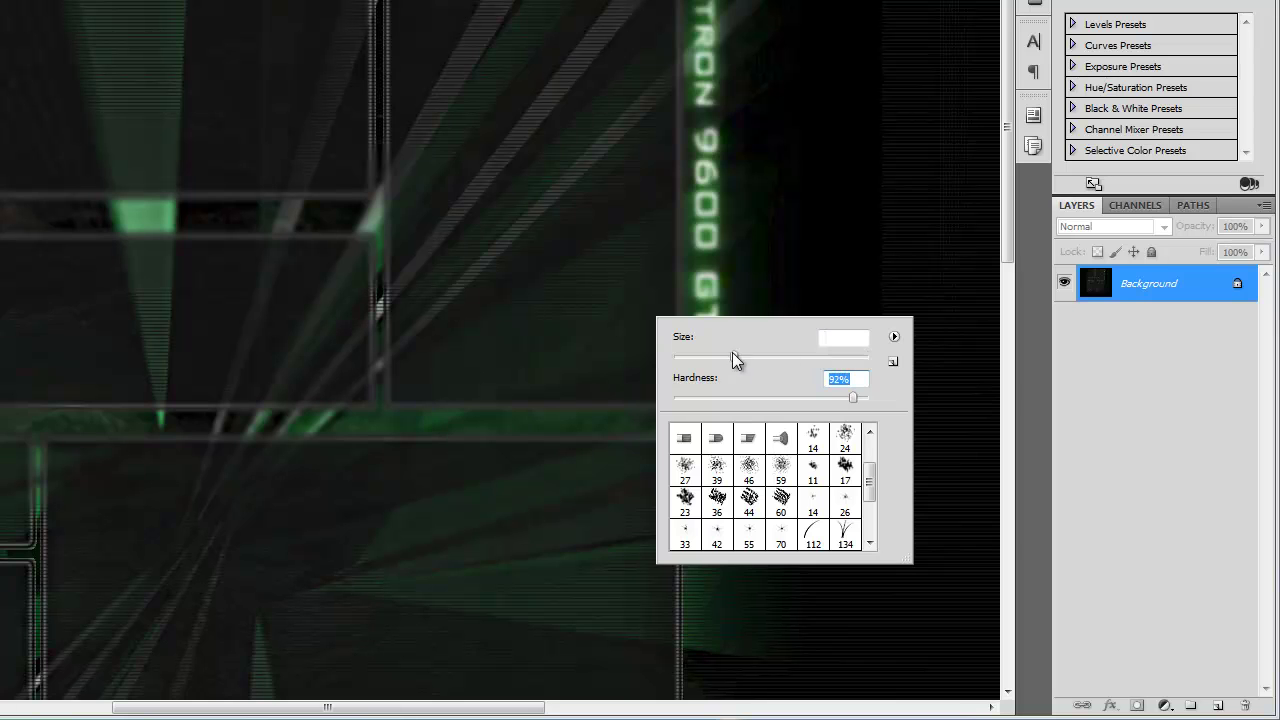
{"action": "key", "text": "Return"}
{"action": "mouse_move", "coordinate": [685, 314]}
{"action": "left_mouse_down"}
{"action": "mouse_move", "coordinate": [711, 288]}
{"action": "mouse_move", "coordinate": [699, 357]}
{"action": "mouse_move", "coordinate": [711, 332]}
{"action": "mouse_move", "coordinate": [709, 377]}
{"action": "mouse_move", "coordinate": [721, 312]}
{"action": "mouse_move", "coordinate": [708, 347]}
{"action": "left_mouse_up"}
{"action": "left_click_drag", "start_coordinate": [679, 410], "coordinate": [709, 368]}
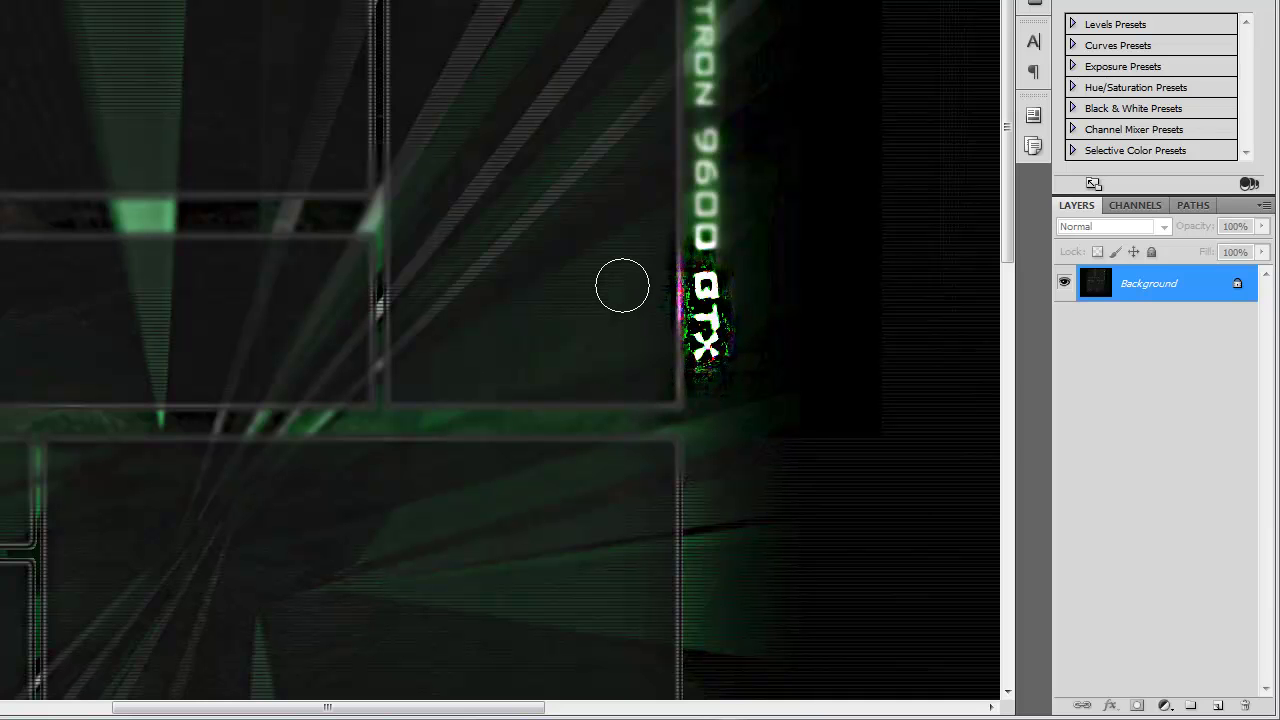
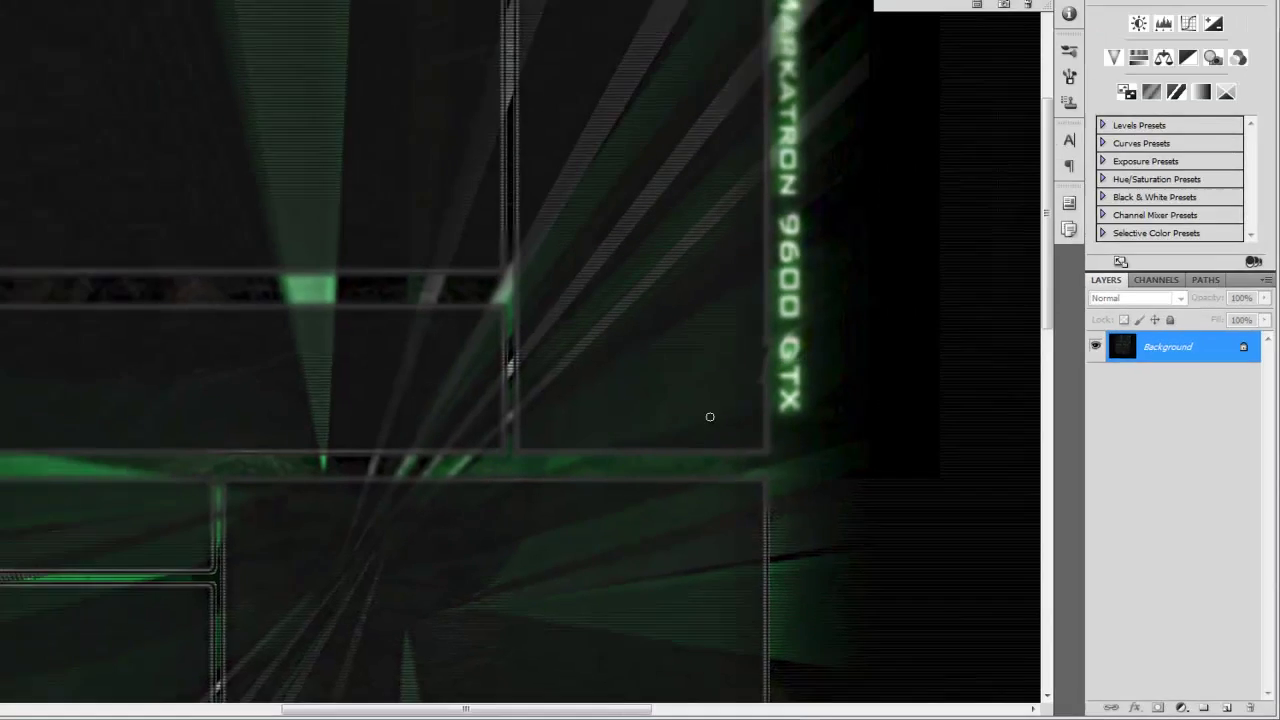
{"action": "mouse_move", "coordinate": [872, 458]}
{"action": "left_mouse_down"}
{"action": "mouse_move", "coordinate": [971, 457]}
{"action": "mouse_move", "coordinate": [1006, 337]}
{"action": "mouse_move", "coordinate": [888, 377]}
{"action": "mouse_move", "coordinate": [918, 128]}
{"action": "left_mouse_up"}
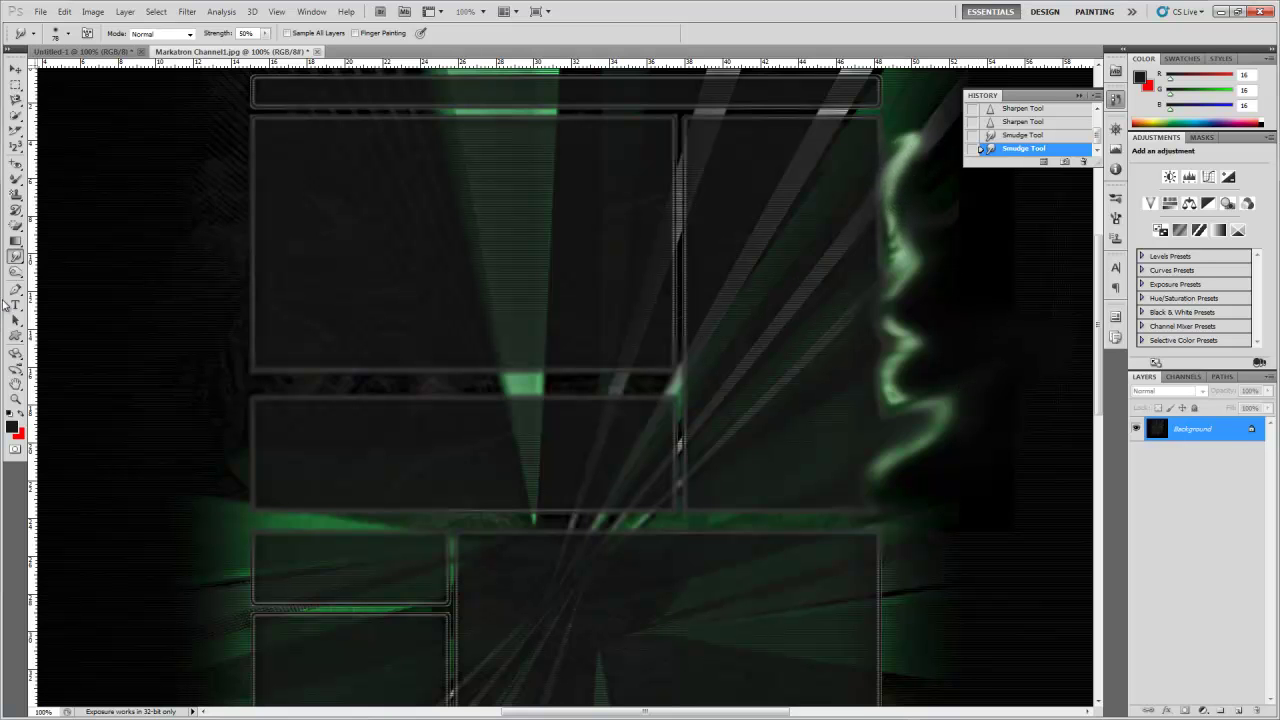
Lighten parts of the smeared green text and a spot on the vertical divider between the upper frames with the Dodge tool.
{"action": "left_click", "coordinate": [16, 272]}
{"action": "left_click", "coordinate": [67, 283]}
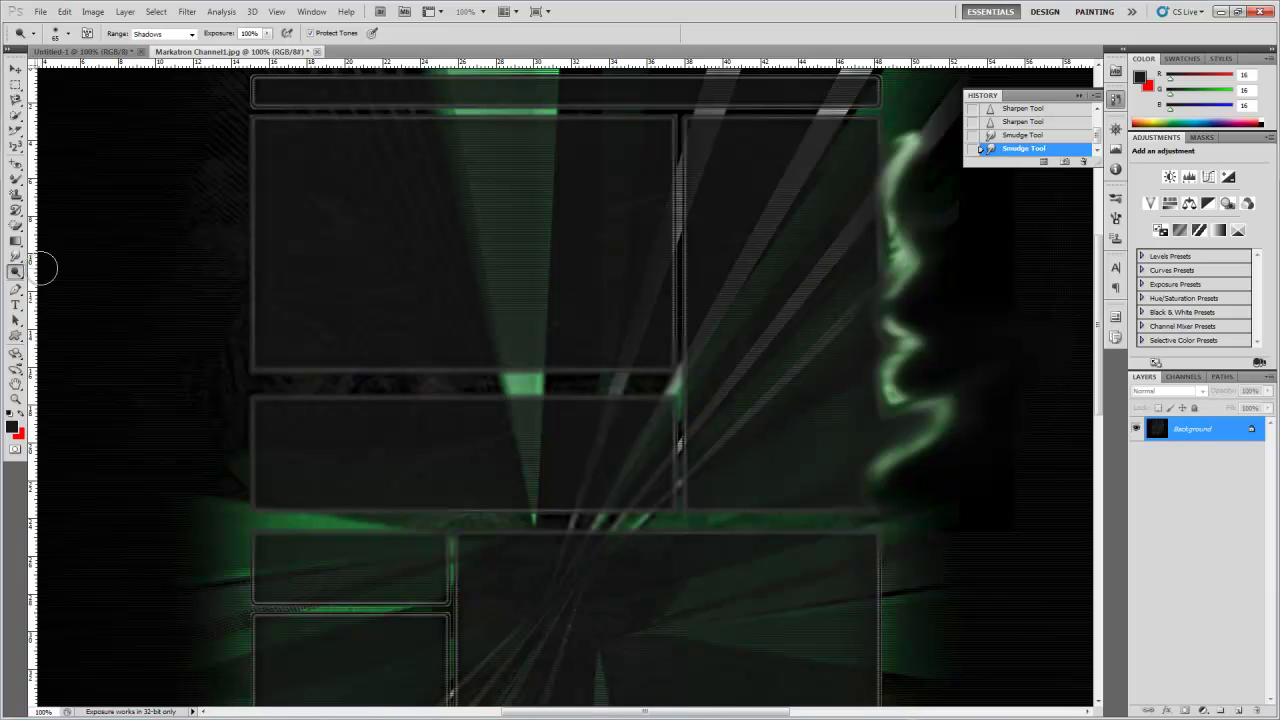
{"action": "mouse_move", "coordinate": [930, 450]}
{"action": "left_mouse_down"}
{"action": "mouse_move", "coordinate": [914, 409]}
{"action": "mouse_move", "coordinate": [883, 417]}
{"action": "mouse_move", "coordinate": [895, 362]}
{"action": "left_mouse_up"}
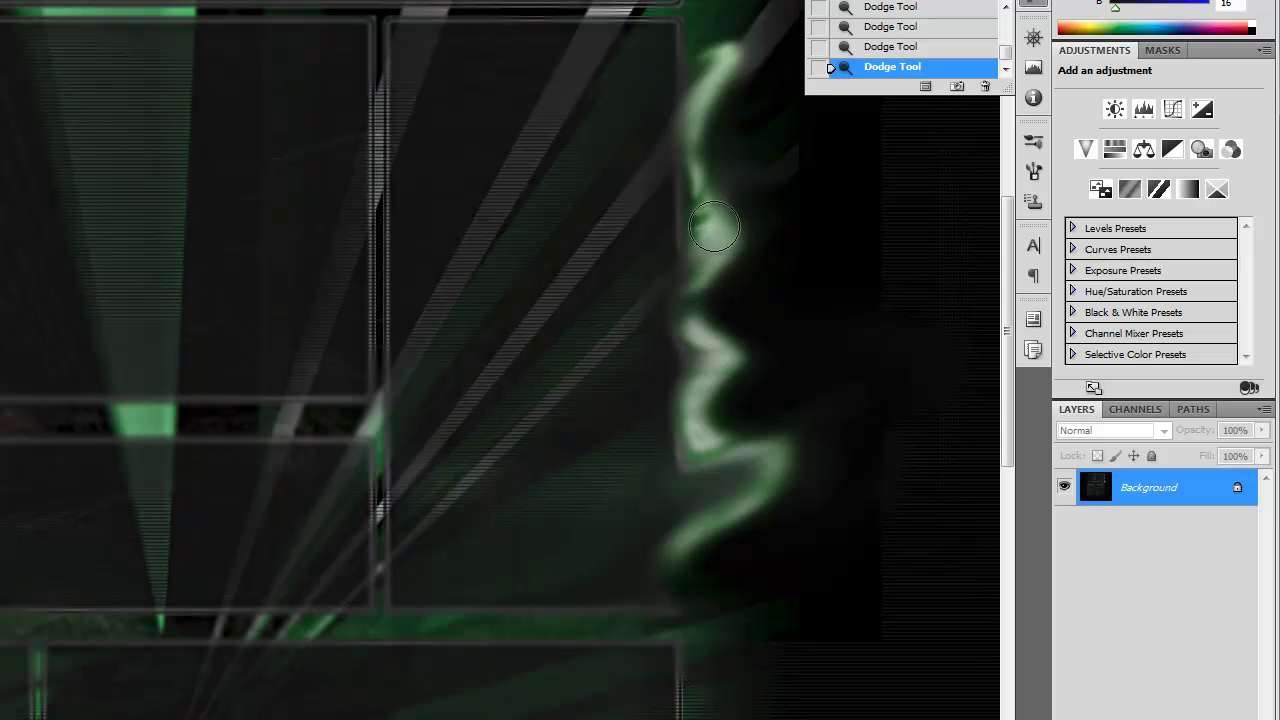
{"action": "mouse_move", "coordinate": [714, 228]}
{"action": "left_mouse_down"}
{"action": "mouse_move", "coordinate": [700, 159]}
{"action": "mouse_move", "coordinate": [727, 69]}
{"action": "mouse_move", "coordinate": [684, 98]}
{"action": "left_mouse_up"}
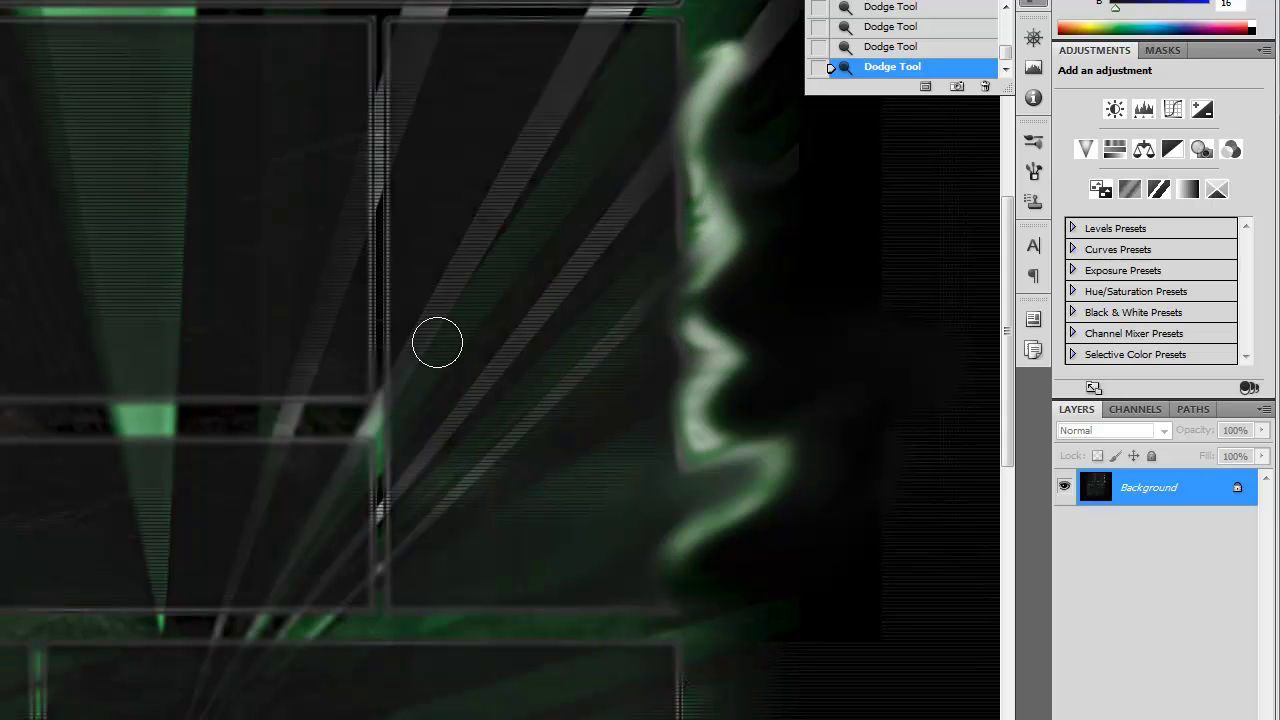
{"action": "mouse_move", "coordinate": [380, 305]}
{"action": "left_mouse_down"}
{"action": "mouse_move", "coordinate": [377, 280]}
{"action": "mouse_move", "coordinate": [383, 380]}
{"action": "mouse_move", "coordinate": [383, 334]}
{"action": "mouse_move", "coordinate": [400, 360]}
{"action": "left_mouse_up"}
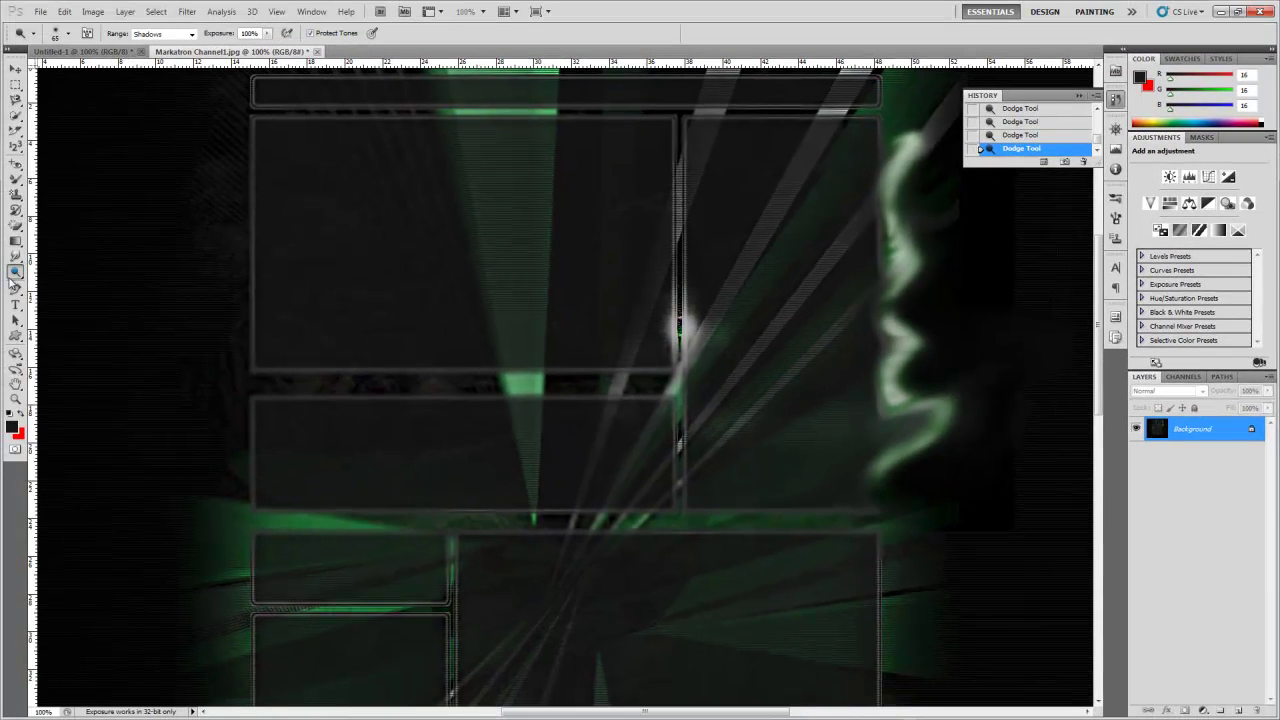
Darken the bright spot on the vertical divider between the upper frames with the Burn tool.
{"action": "left_click", "coordinate": [15, 273]}
{"action": "left_click", "coordinate": [60, 287]}
{"action": "mouse_move", "coordinate": [672, 327]}
{"action": "left_mouse_down"}
{"action": "mouse_move", "coordinate": [661, 393]}
{"action": "mouse_move", "coordinate": [664, 351]}
{"action": "mouse_move", "coordinate": [685, 324]}
{"action": "mouse_move", "coordinate": [706, 152]}
{"action": "mouse_move", "coordinate": [683, 332]}
{"action": "left_mouse_up"}
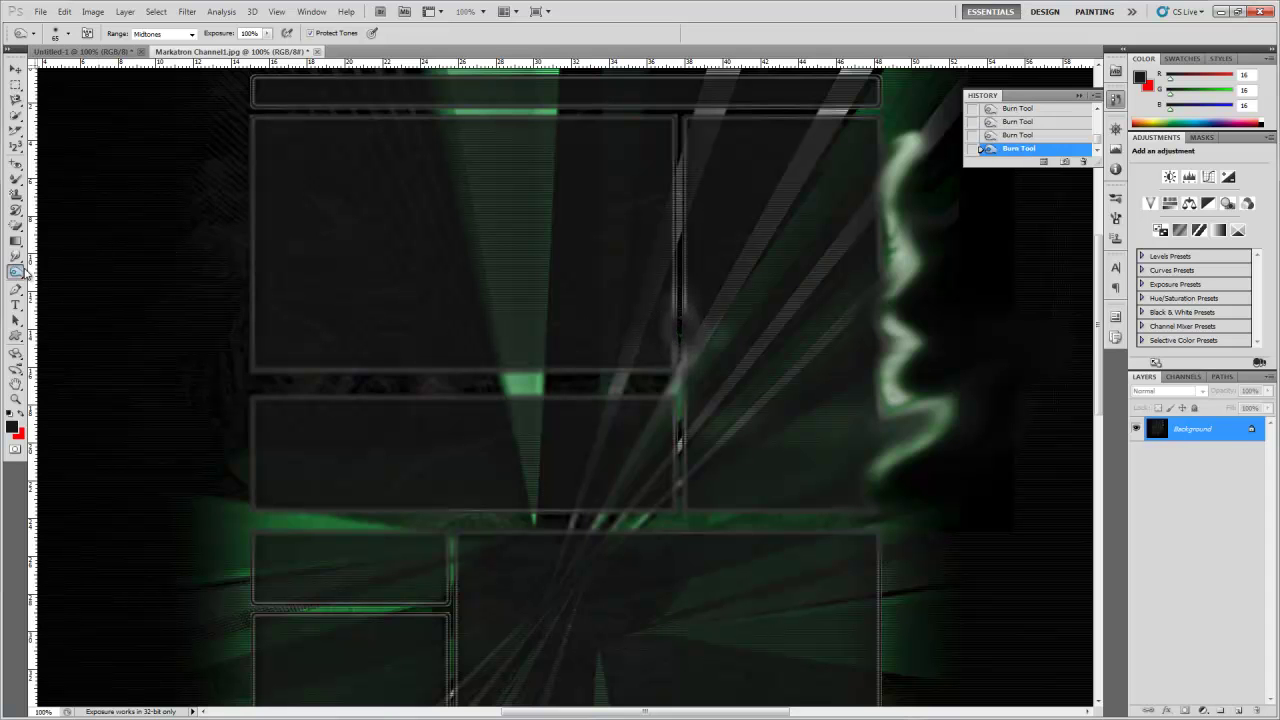
Desaturate the lower end of the vertical divider and part of the smeared green text with the Sponge tool.
{"action": "left_click", "coordinate": [25, 270]}
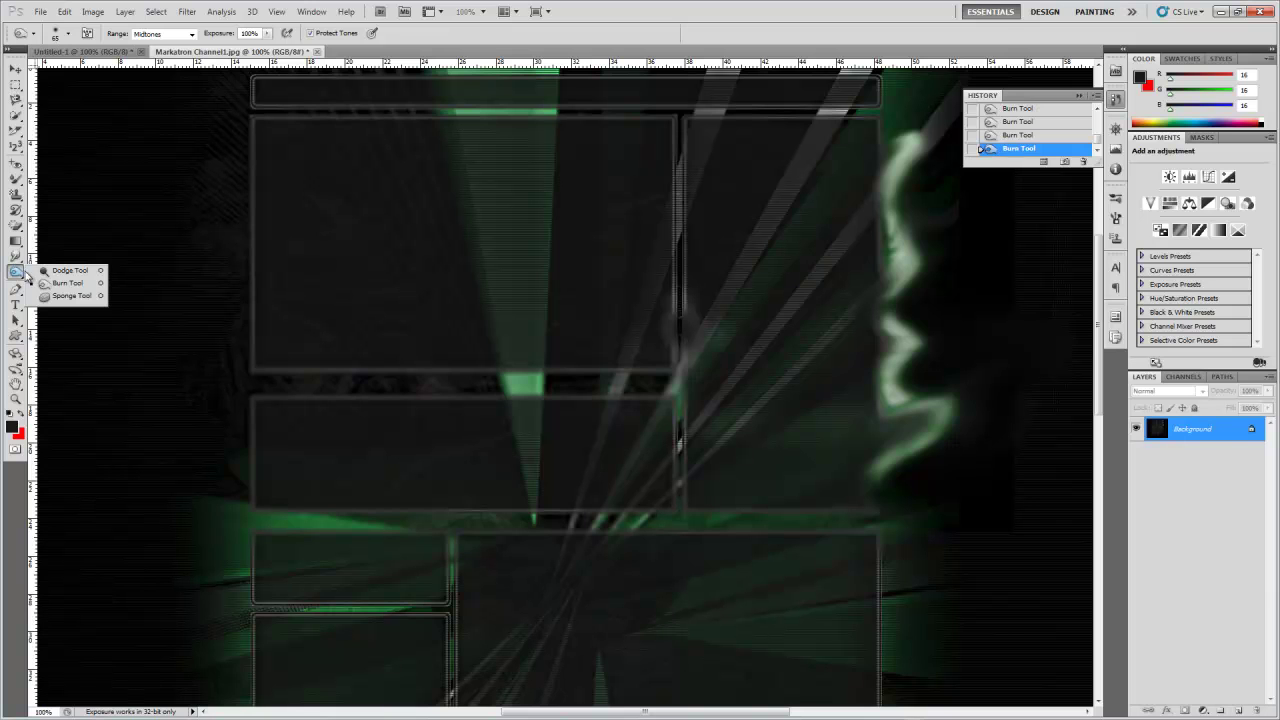
{"action": "left_click", "coordinate": [70, 295]}
{"action": "mouse_move", "coordinate": [668, 394]}
{"action": "left_mouse_down"}
{"action": "mouse_move", "coordinate": [694, 386]}
{"action": "mouse_move", "coordinate": [674, 400]}
{"action": "left_mouse_up"}
{"action": "left_click", "coordinate": [674, 400]}
{"action": "left_click", "coordinate": [674, 400]}
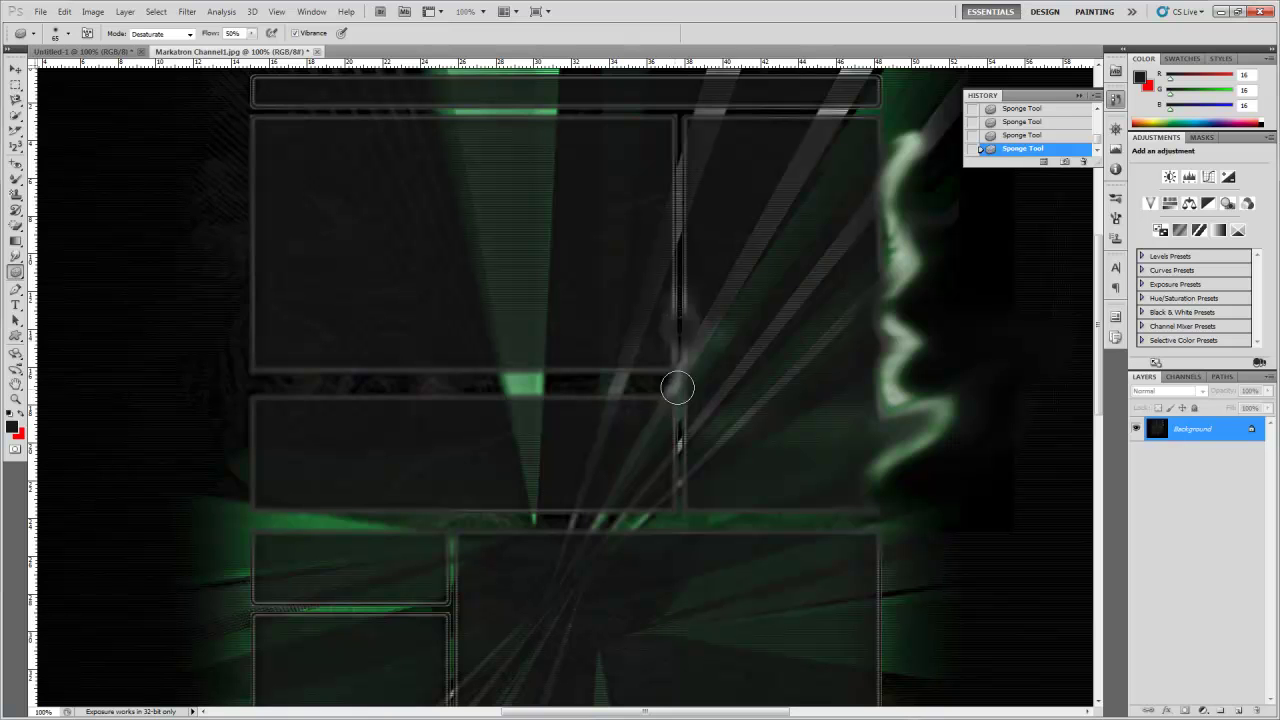
{"action": "mouse_move", "coordinate": [909, 388]}
{"action": "left_mouse_down"}
{"action": "mouse_move", "coordinate": [880, 429]}
{"action": "mouse_move", "coordinate": [883, 334]}
{"action": "left_mouse_up"}
{"action": "right_click", "coordinate": [599, 346]}
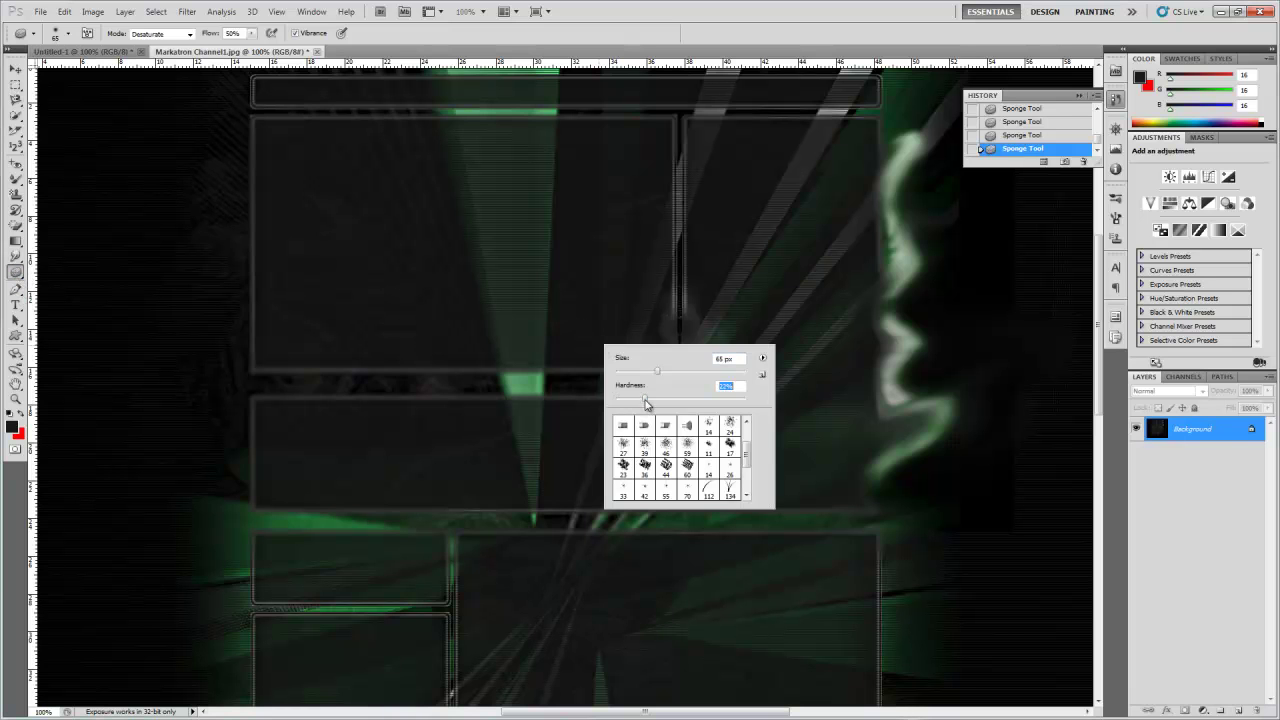
{"action": "left_click", "coordinate": [701, 316]}
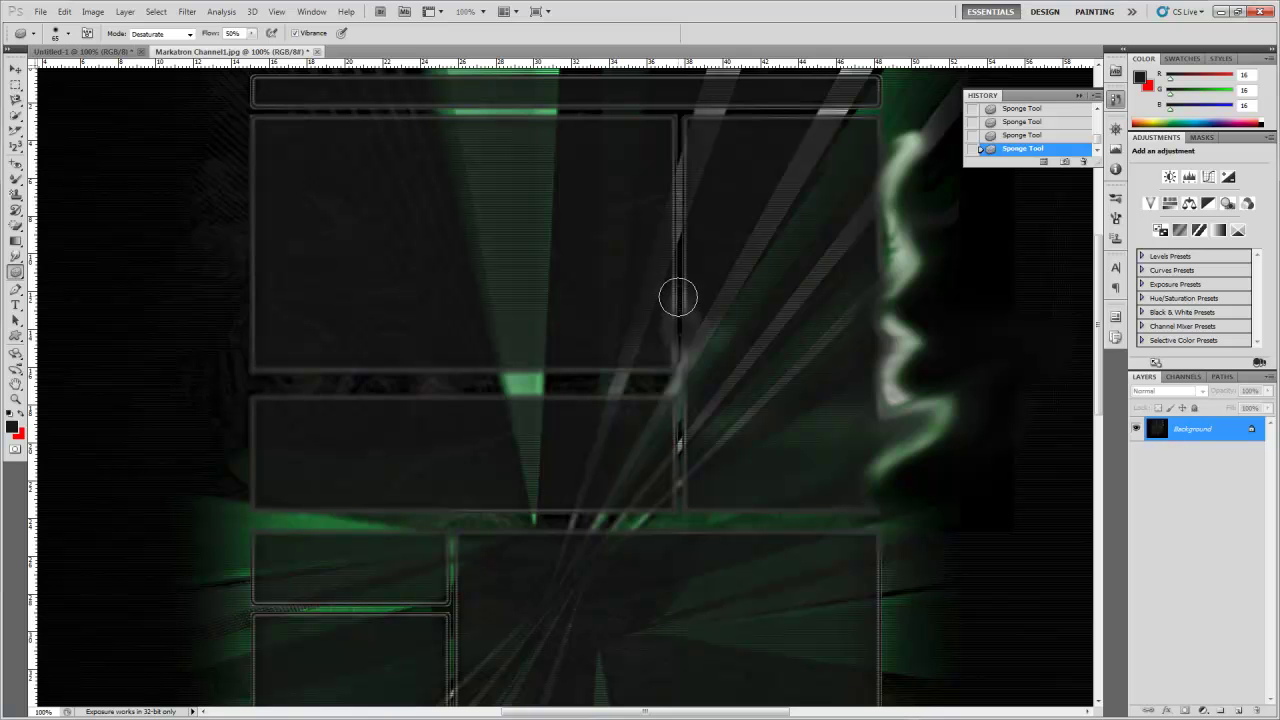
{"action": "left_click", "coordinate": [177, 37]}
{"action": "left_click", "coordinate": [160, 61]}
Draw a closed straight-sided path with six corners across the upper-middle frames using the Pen tool.
{"action": "left_click", "coordinate": [16, 290]}
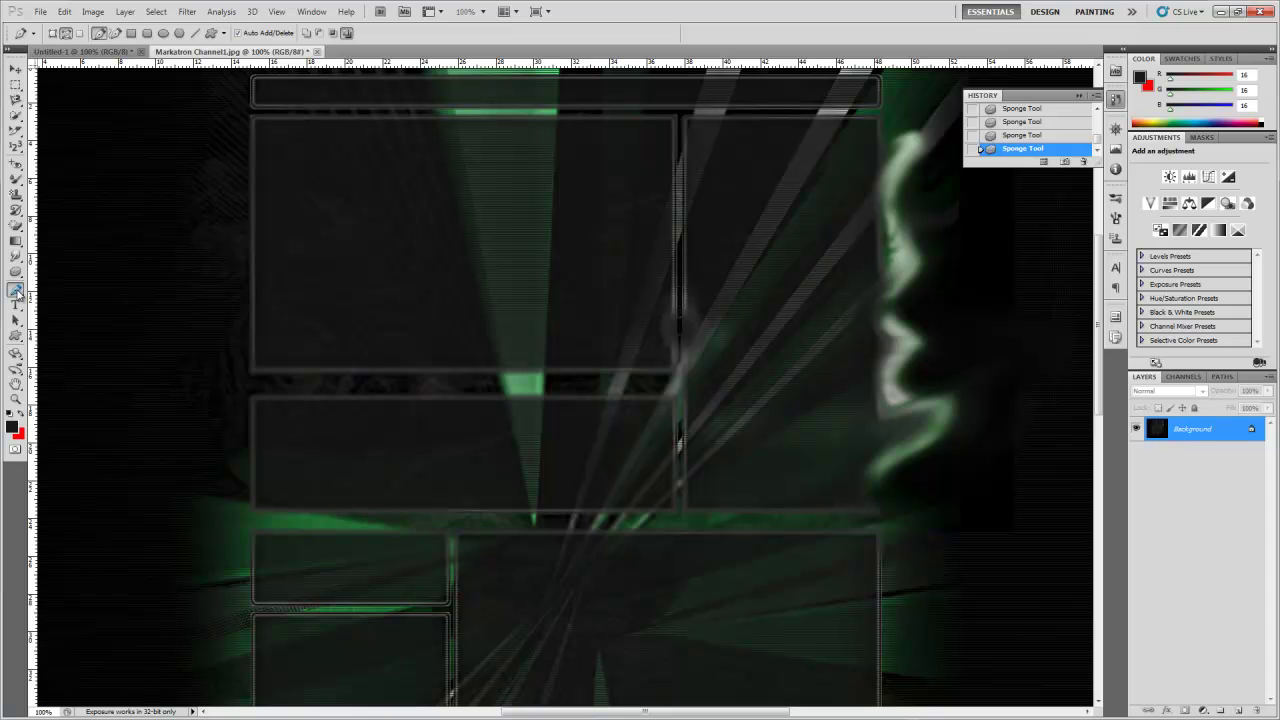
{"action": "left_click", "coordinate": [16, 290]}
{"action": "left_click", "coordinate": [65, 288]}
{"action": "left_click", "coordinate": [401, 445]}
{"action": "left_click", "coordinate": [345, 288]}
{"action": "left_click", "coordinate": [613, 224]}
{"action": "left_click", "coordinate": [534, 376]}
{"action": "left_click", "coordinate": [676, 453]}
{"action": "left_click", "coordinate": [410, 526]}
{"action": "left_click", "coordinate": [401, 446]}
Fill the closed pen path with the foreground colour in Normal mode.
{"action": "right_click", "coordinate": [455, 431]}
{"action": "left_click", "coordinate": [495, 510]}
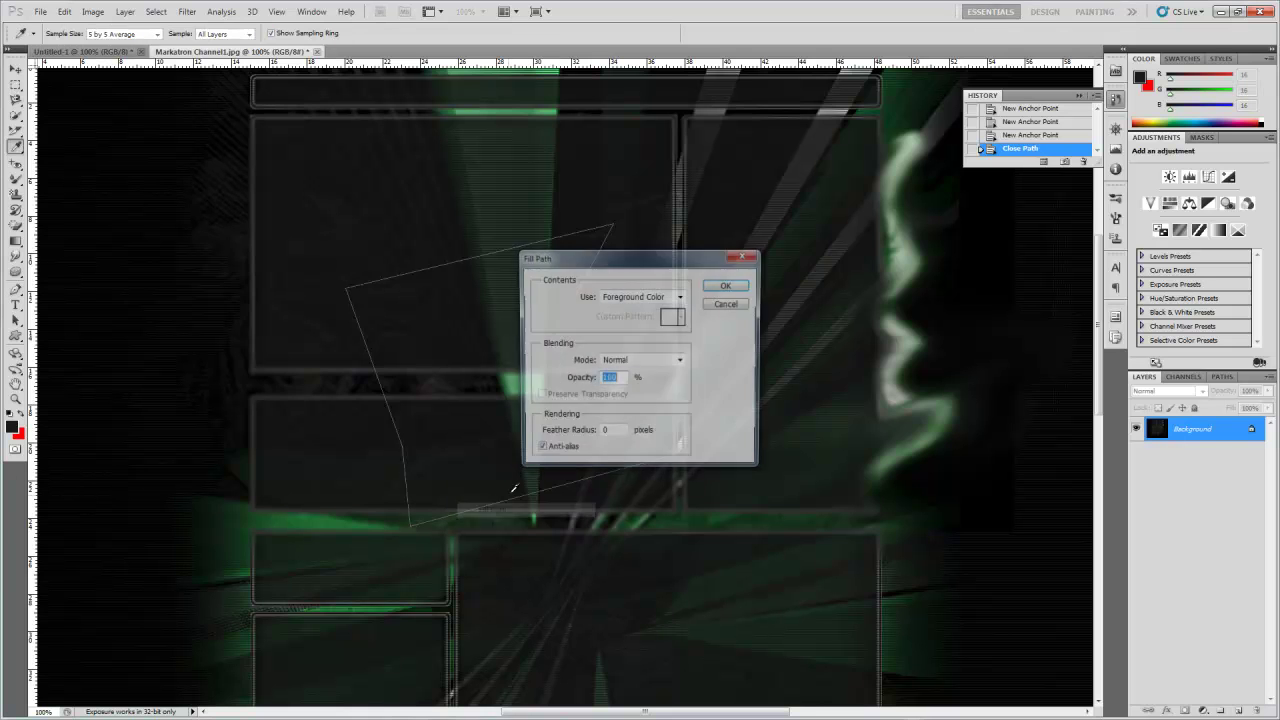
{"action": "left_click", "coordinate": [727, 285]}
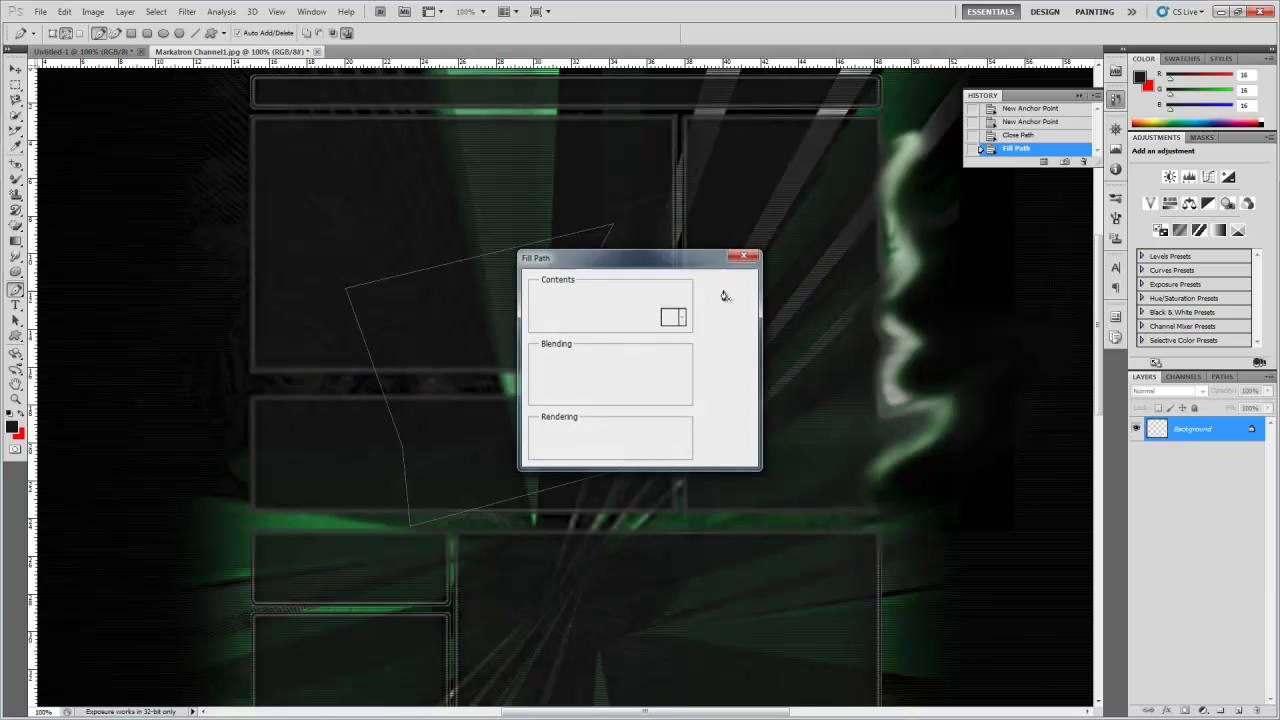
Stroke the closed path using the Eraser as the stroke tool with Simulate Pressure enabled.
{"action": "right_click", "coordinate": [517, 353]}
{"action": "left_click", "coordinate": [548, 440]}
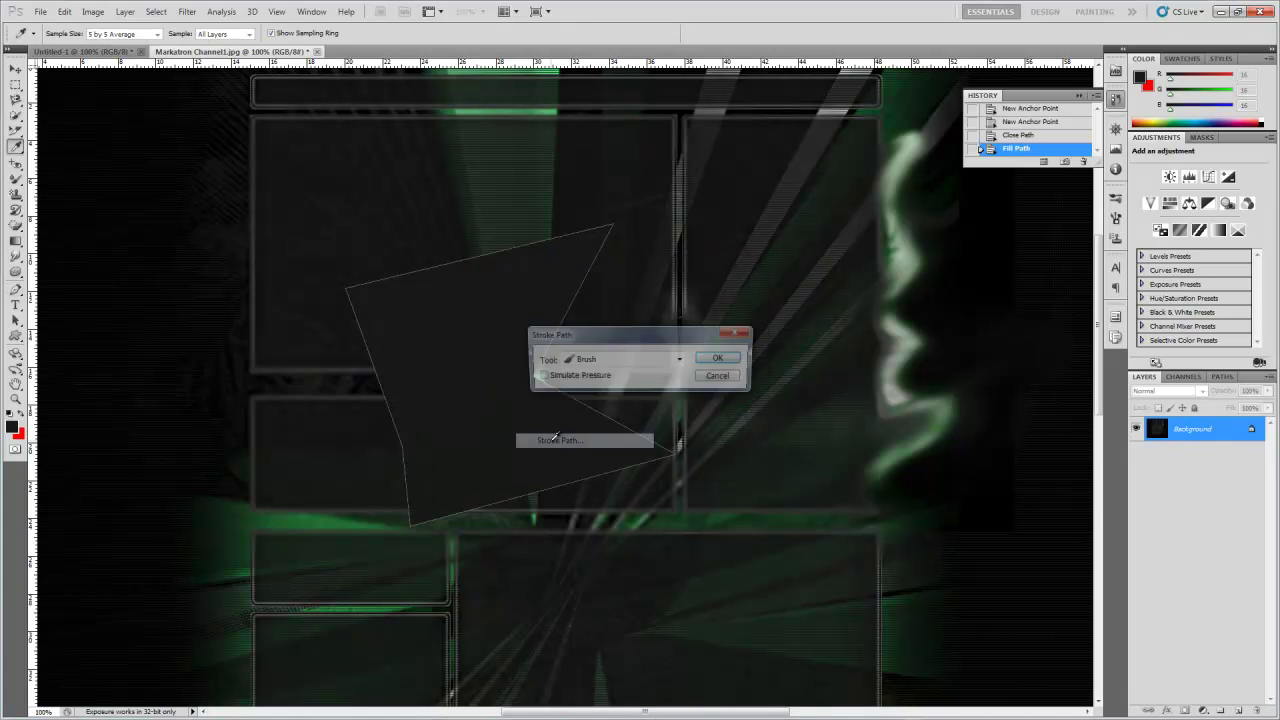
{"action": "left_click", "coordinate": [637, 371]}
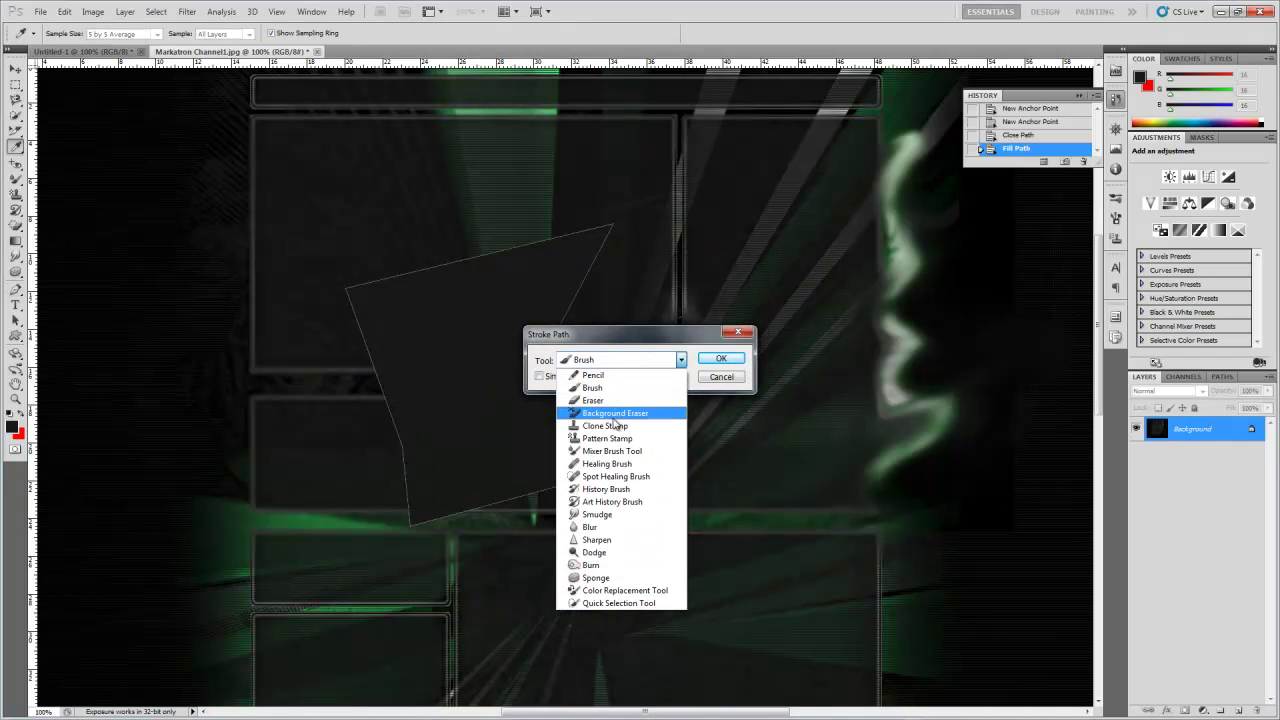
{"action": "left_click", "coordinate": [613, 401]}
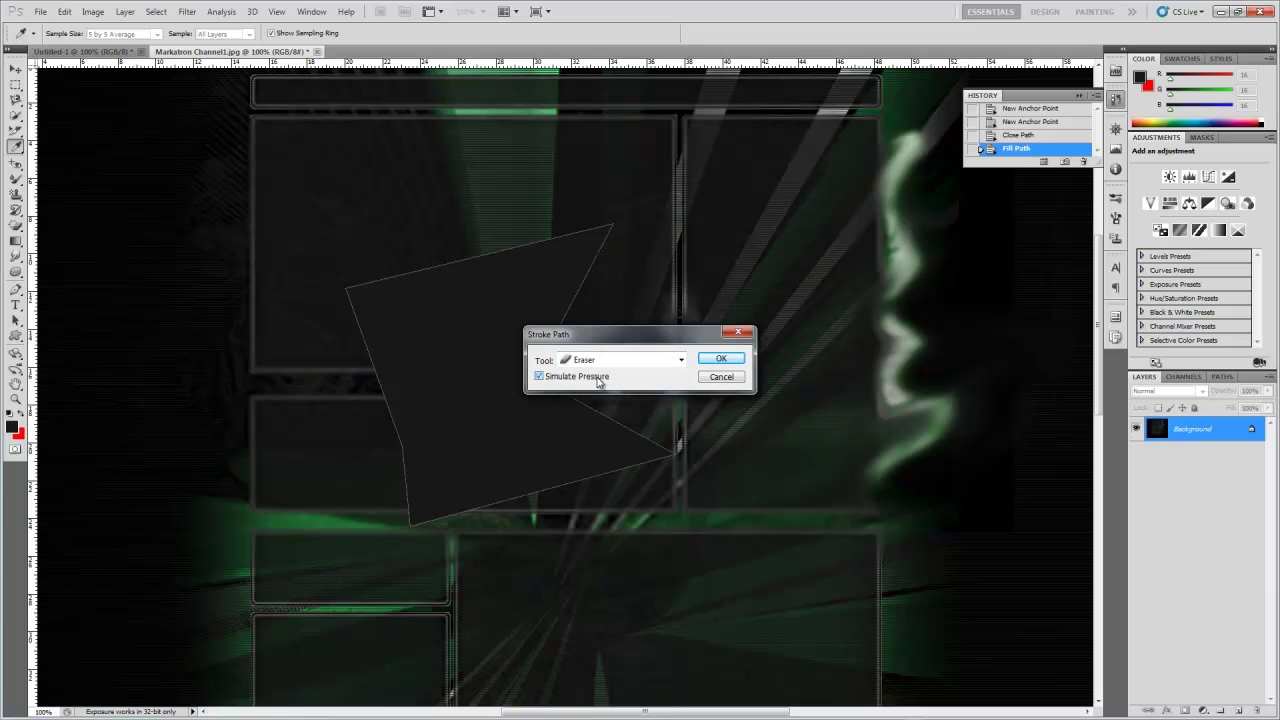
{"action": "left_click", "coordinate": [720, 360]}
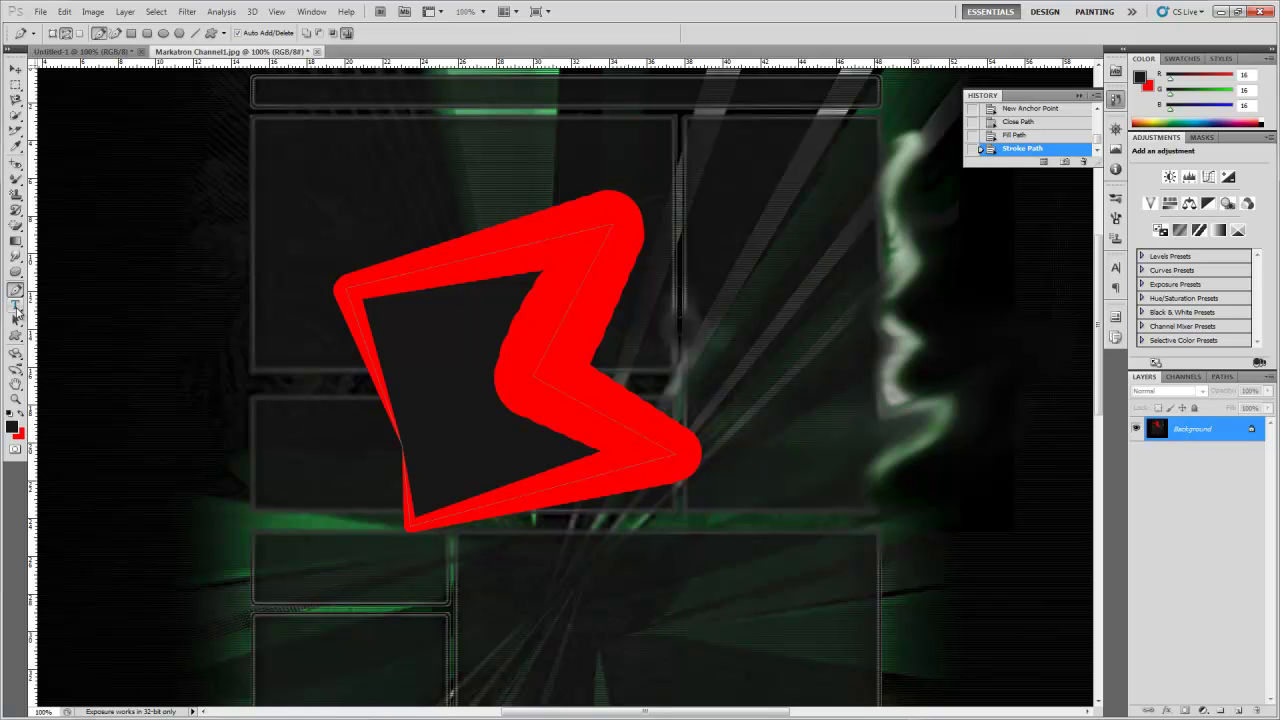
Draw a closed freehand path loosely around the red-outlined shape using the Freeform Pen tool.
{"action": "left_click_drag", "start_coordinate": [16, 290], "coordinate": [70, 297]}
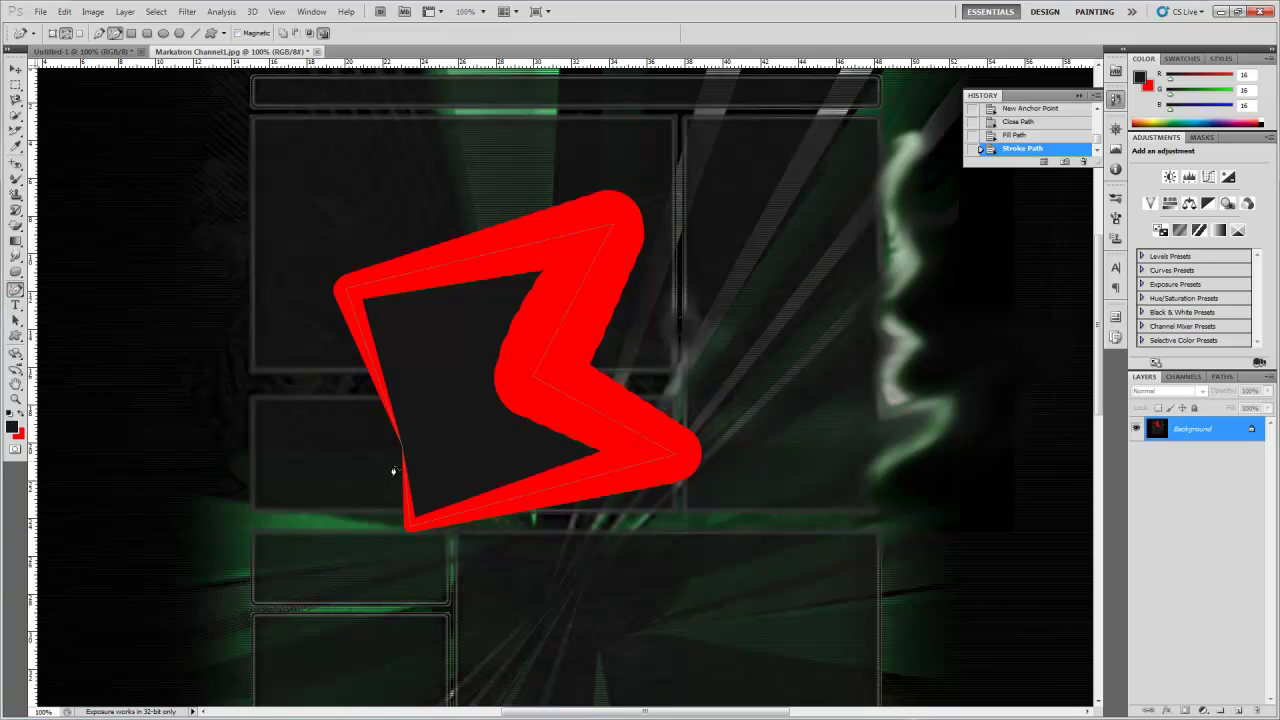
{"action": "mouse_move", "coordinate": [285, 338]}
{"action": "left_mouse_down"}
{"action": "mouse_move", "coordinate": [460, 231]}
{"action": "mouse_move", "coordinate": [607, 199]}
{"action": "mouse_move", "coordinate": [695, 258]}
{"action": "mouse_move", "coordinate": [676, 353]}
{"action": "mouse_move", "coordinate": [704, 466]}
{"action": "mouse_move", "coordinate": [691, 518]}
{"action": "mouse_move", "coordinate": [511, 573]}
{"action": "mouse_move", "coordinate": [418, 570]}
{"action": "mouse_move", "coordinate": [385, 517]}
{"action": "left_mouse_up"}
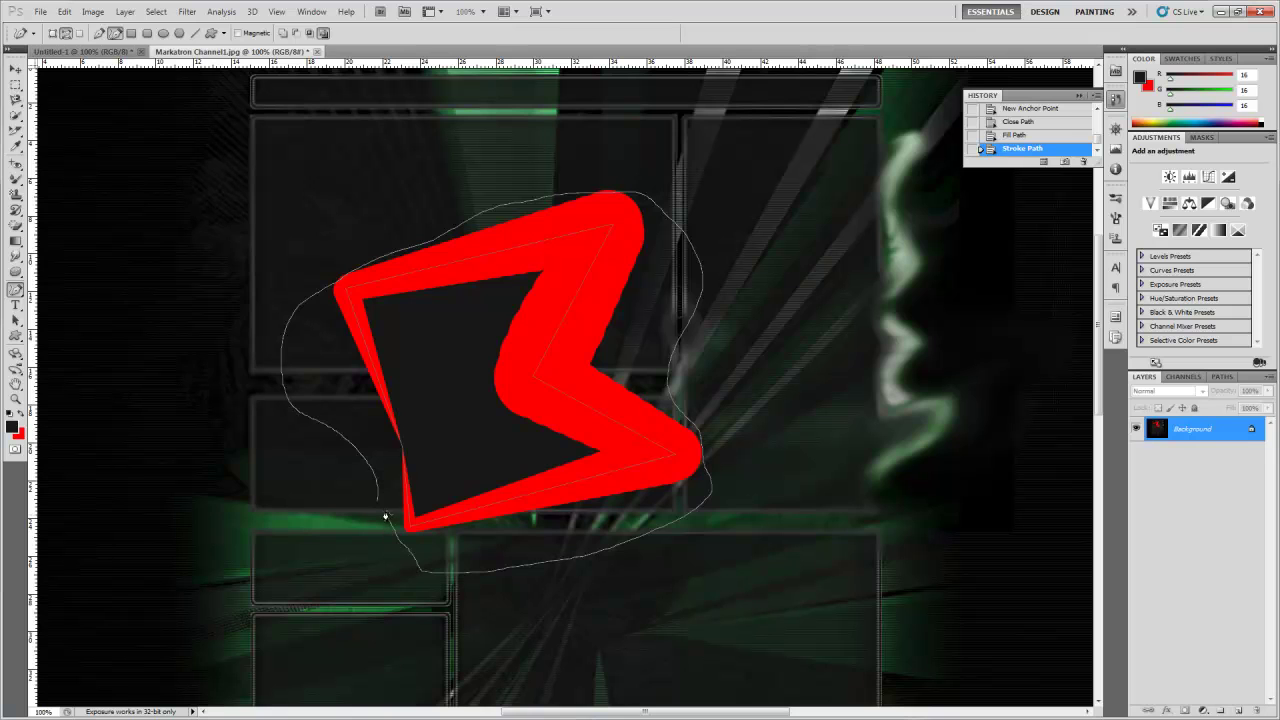
{"action": "left_click_drag", "start_coordinate": [369, 470], "coordinate": [341, 440]}
Fill the freehand path with the foreground colour in Normal mode at 100% opacity and dismiss the path outline.
{"action": "right_click", "coordinate": [364, 481]}
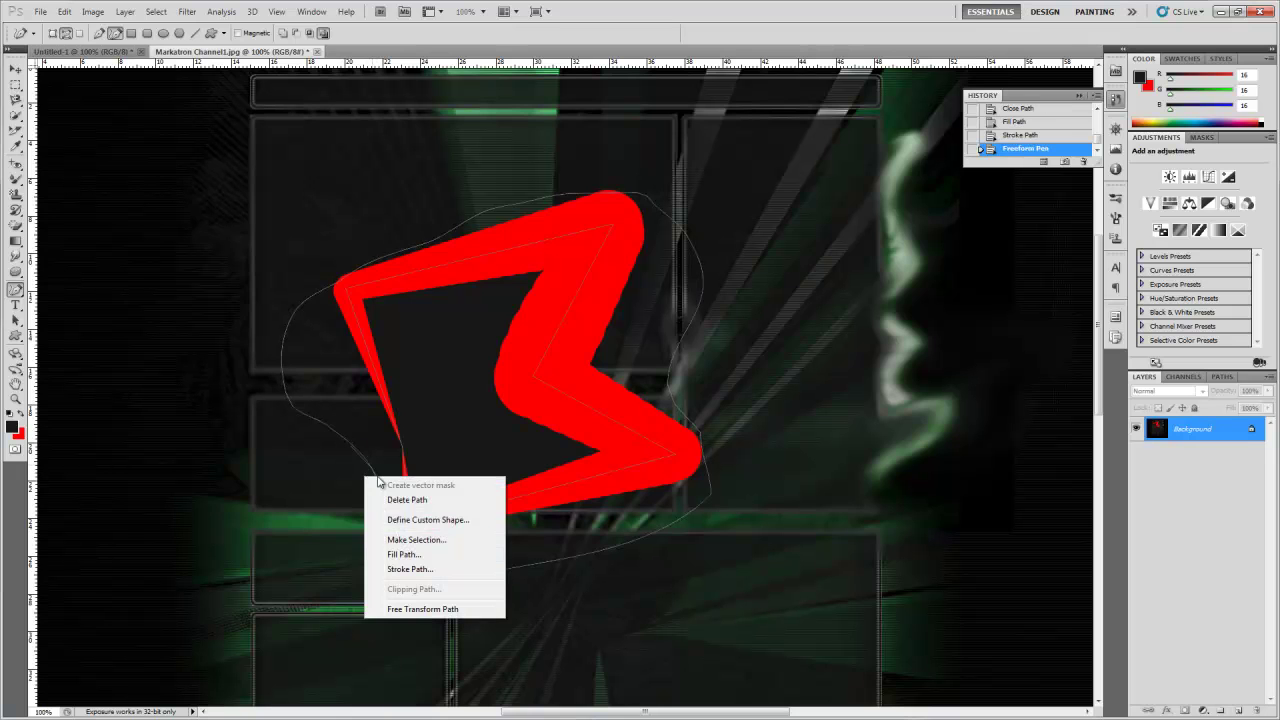
{"action": "left_click", "coordinate": [429, 556]}
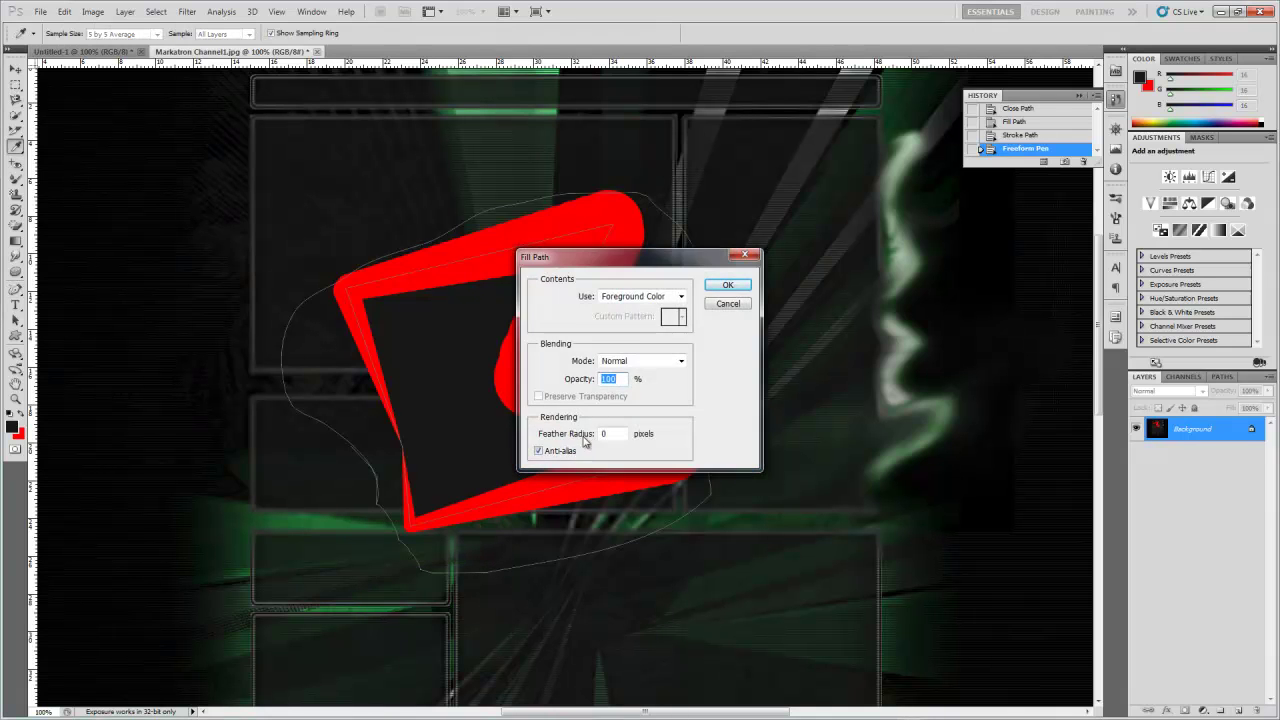
{"action": "left_click", "coordinate": [727, 286]}
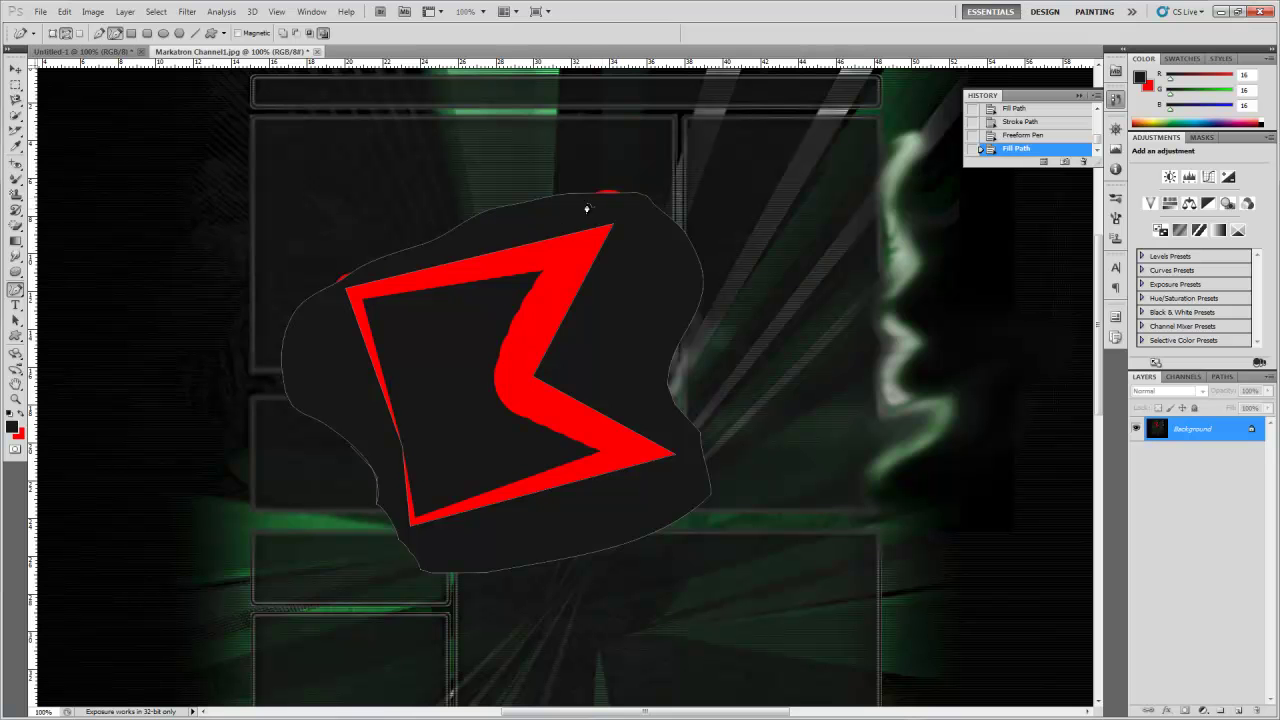
{"action": "key", "text": "Return"}
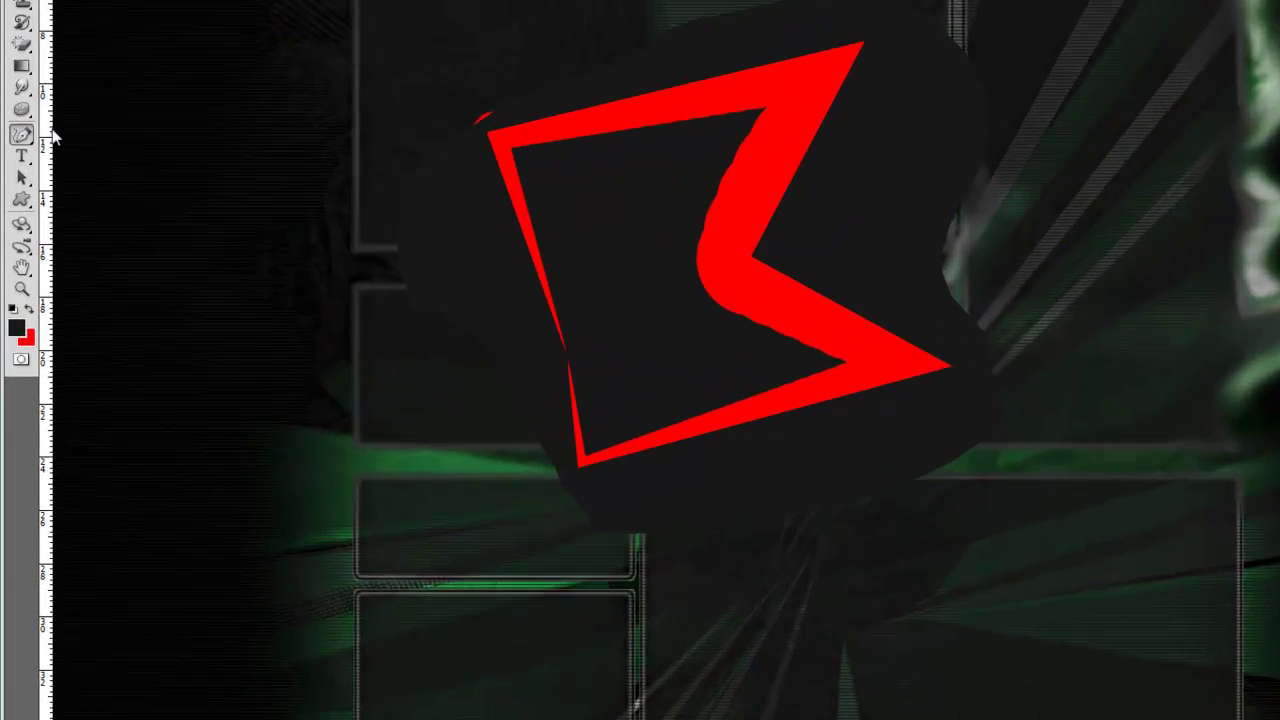
Draw a small closed triangular path with one curved side beside the red outline using the Pen tool, and dismiss it.
{"action": "left_click", "coordinate": [18, 291]}
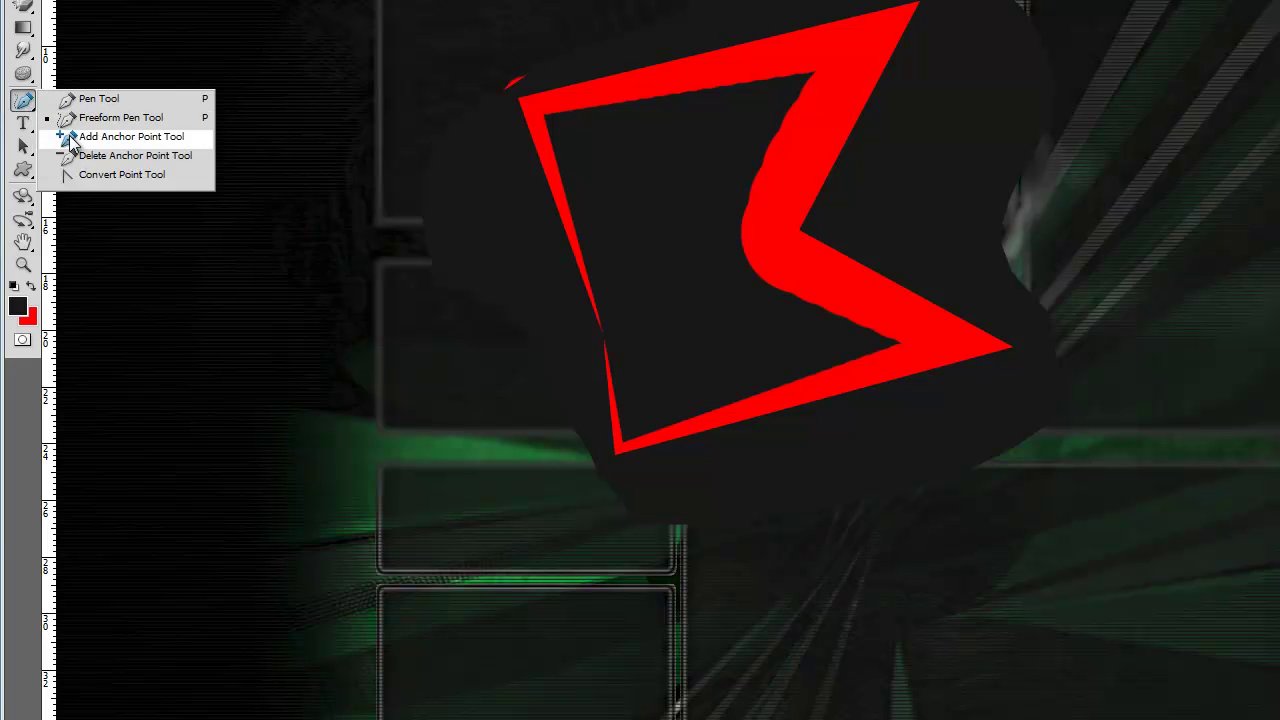
{"action": "left_click", "coordinate": [70, 99]}
{"action": "left_click_drag", "start_coordinate": [541, 367], "coordinate": [498, 260]}
{"action": "left_click", "coordinate": [453, 361]}
{"action": "left_click", "coordinate": [597, 458]}
{"action": "left_click", "coordinate": [541, 367]}
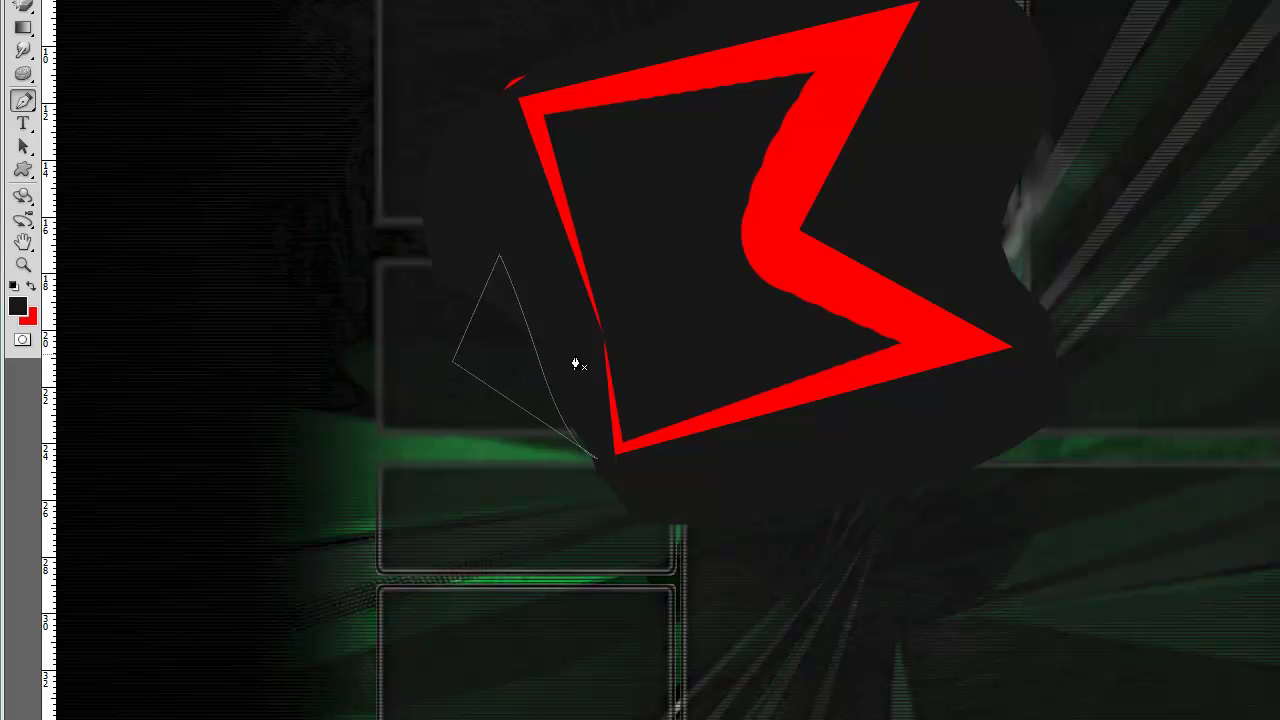
{"action": "key", "text": "Return"}
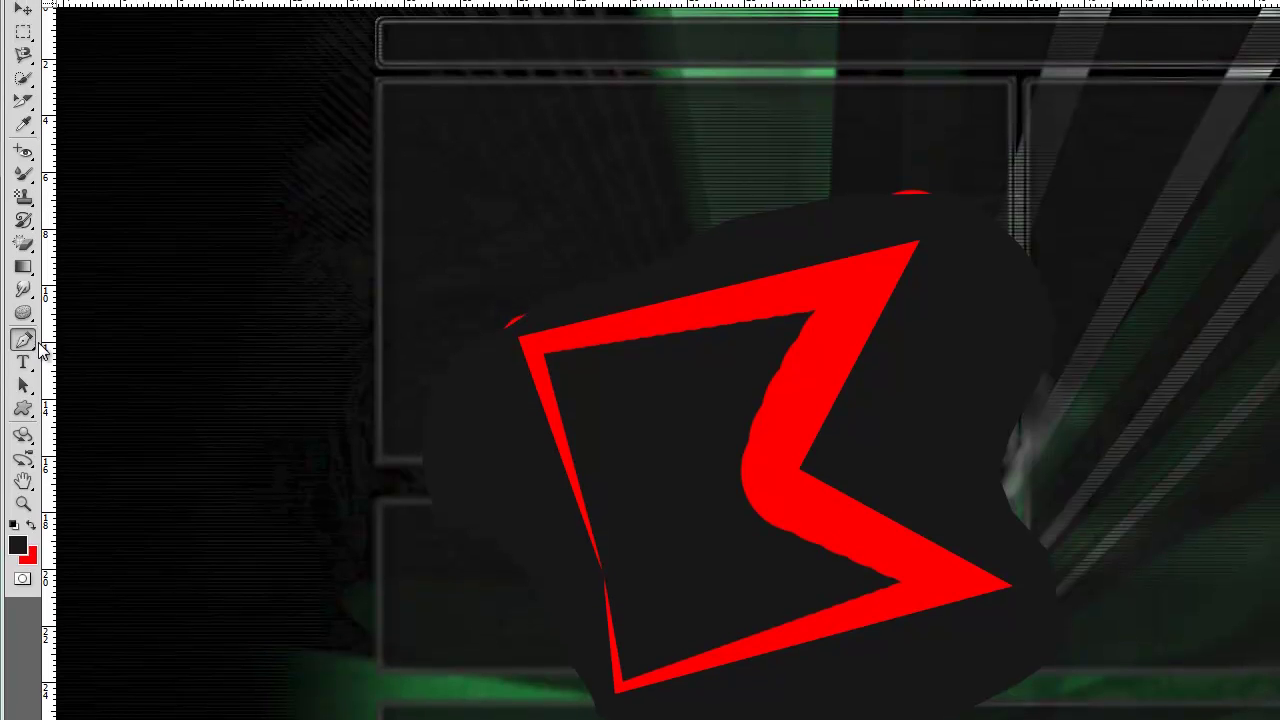
Draw a closed, self-crossing straight-sided path with the Pen tool between the red outline and the smeared green stroke.
{"action": "left_click", "coordinate": [26, 104]}
{"action": "left_click", "coordinate": [130, 375]}
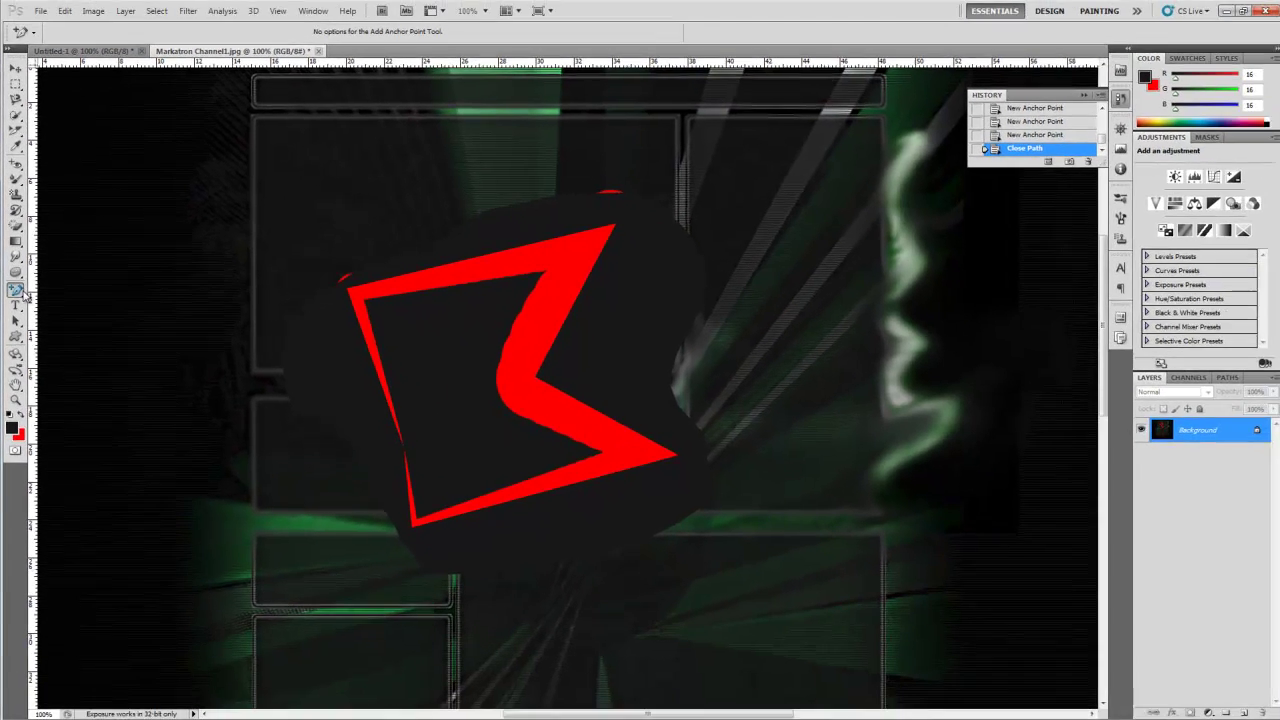
{"action": "left_click", "coordinate": [22, 340]}
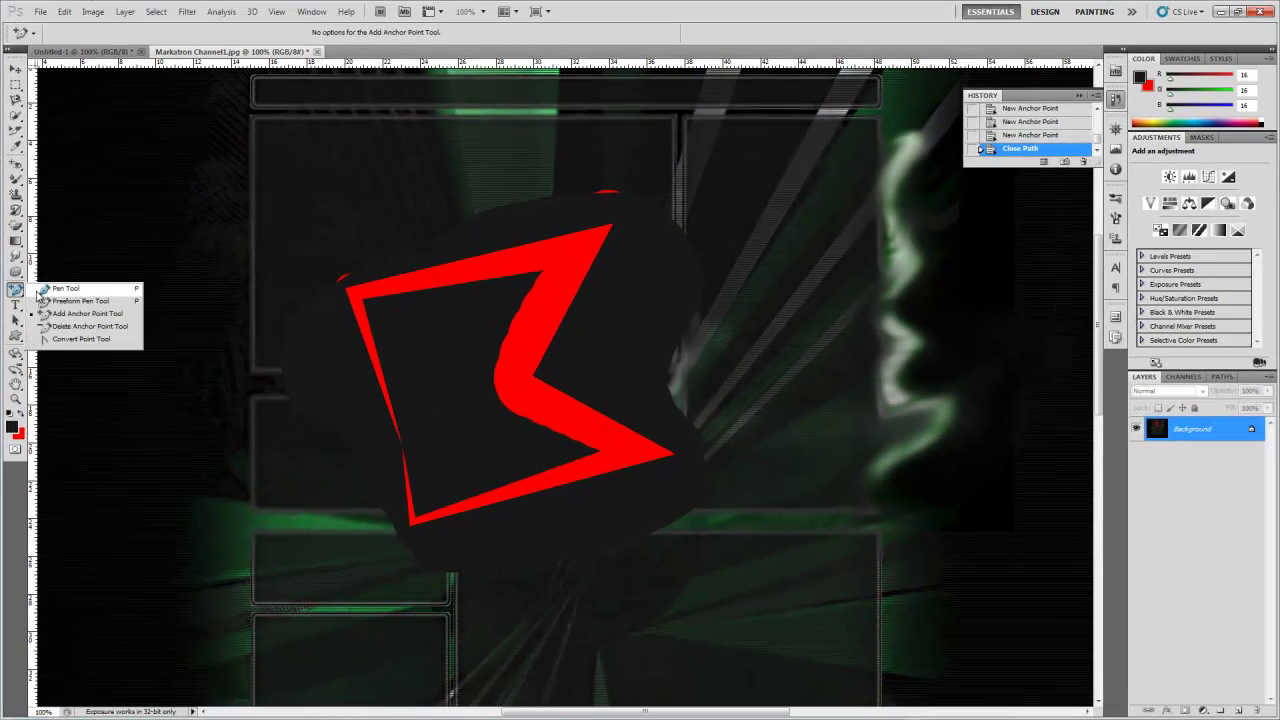
{"action": "left_click", "coordinate": [72, 345]}
{"action": "left_click", "coordinate": [760, 255]}
{"action": "left_click", "coordinate": [792, 506]}
{"action": "left_click", "coordinate": [623, 459]}
{"action": "left_click", "coordinate": [632, 306]}
{"action": "left_click", "coordinate": [826, 183]}
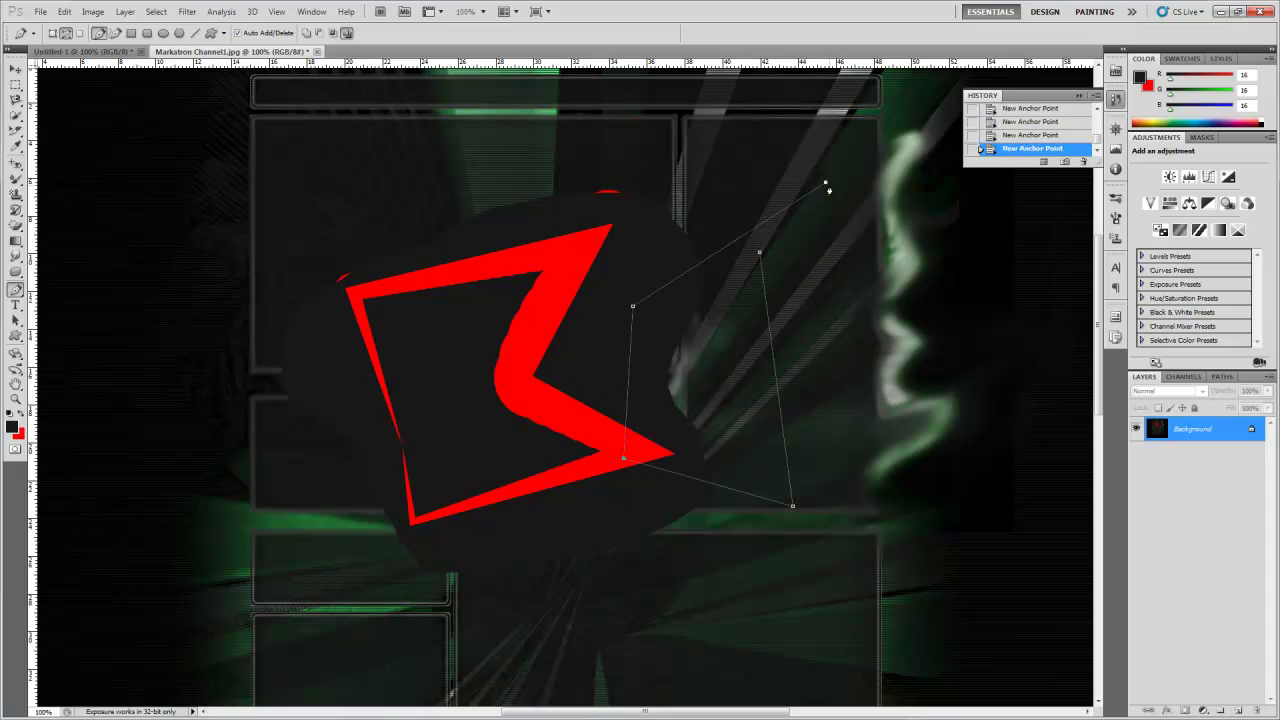
{"action": "left_click", "coordinate": [761, 254]}
{"action": "left_click", "coordinate": [761, 256]}
Add anchor points to the new path's long right edge and bottom edge, pulling both outward into curves.
{"action": "right_click", "coordinate": [17, 291]}
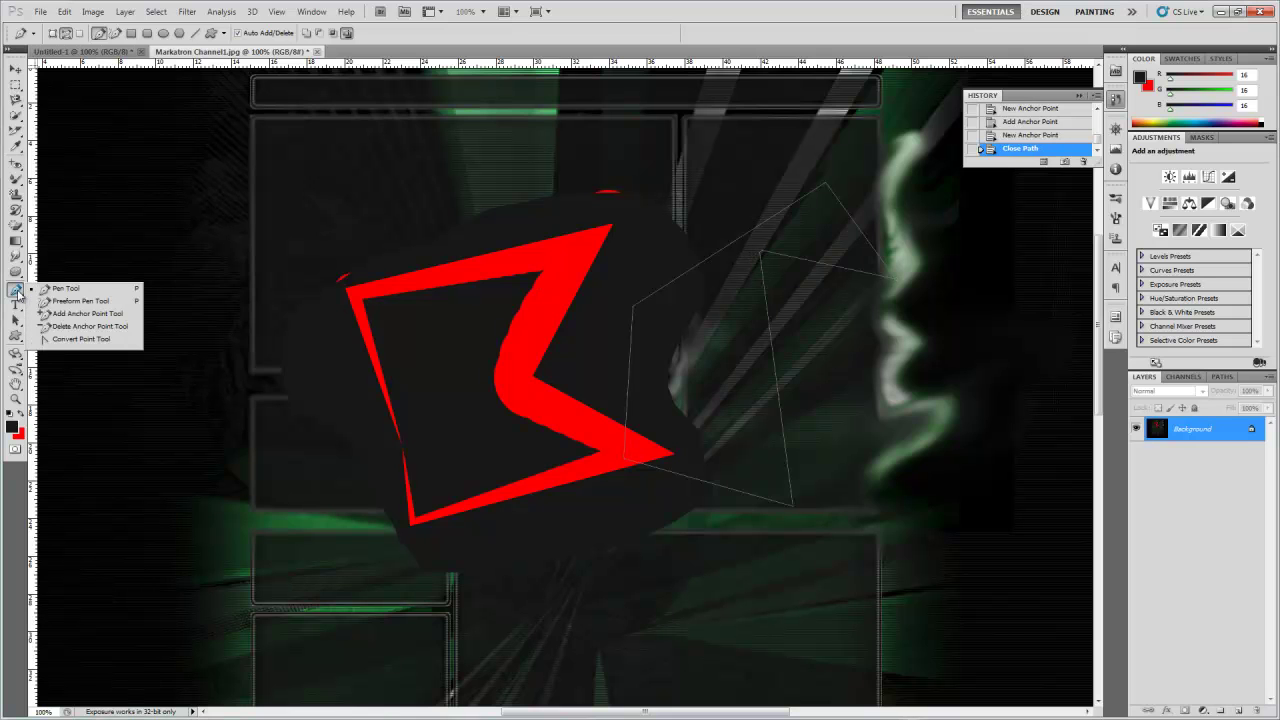
{"action": "left_click", "coordinate": [74, 315]}
{"action": "left_click", "coordinate": [776, 377]}
{"action": "left_click_drag", "start_coordinate": [776, 377], "coordinate": [848, 385]}
{"action": "left_click_drag", "start_coordinate": [706, 486], "coordinate": [607, 645]}
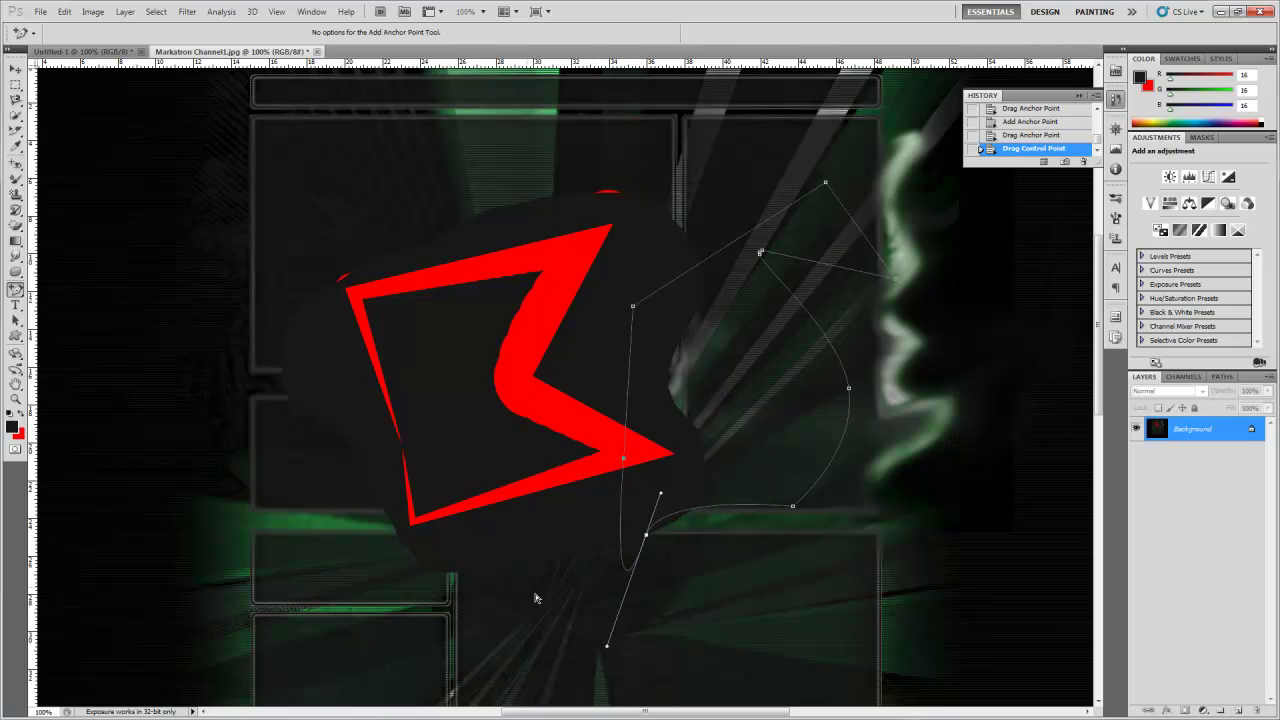
Delete the two added anchor points and the path's lower-left corner point with the Delete Anchor Point tool.
{"action": "left_click", "coordinate": [16, 290]}
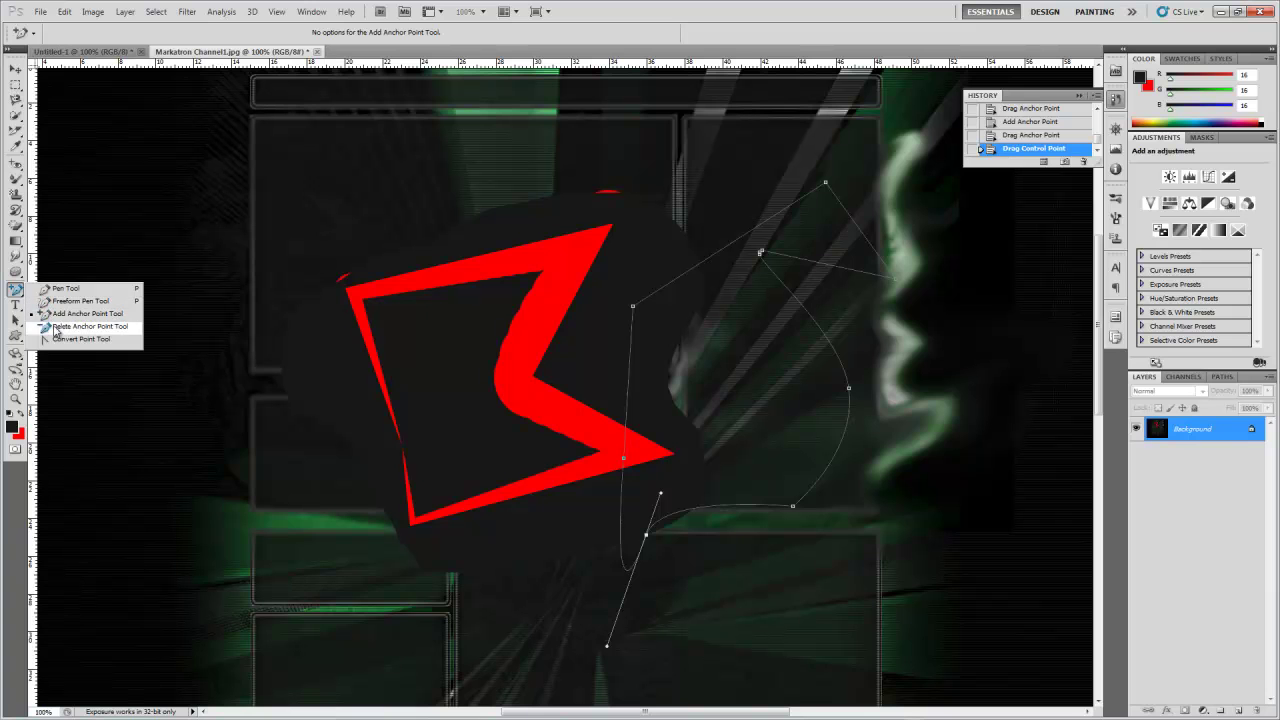
{"action": "left_click", "coordinate": [57, 328]}
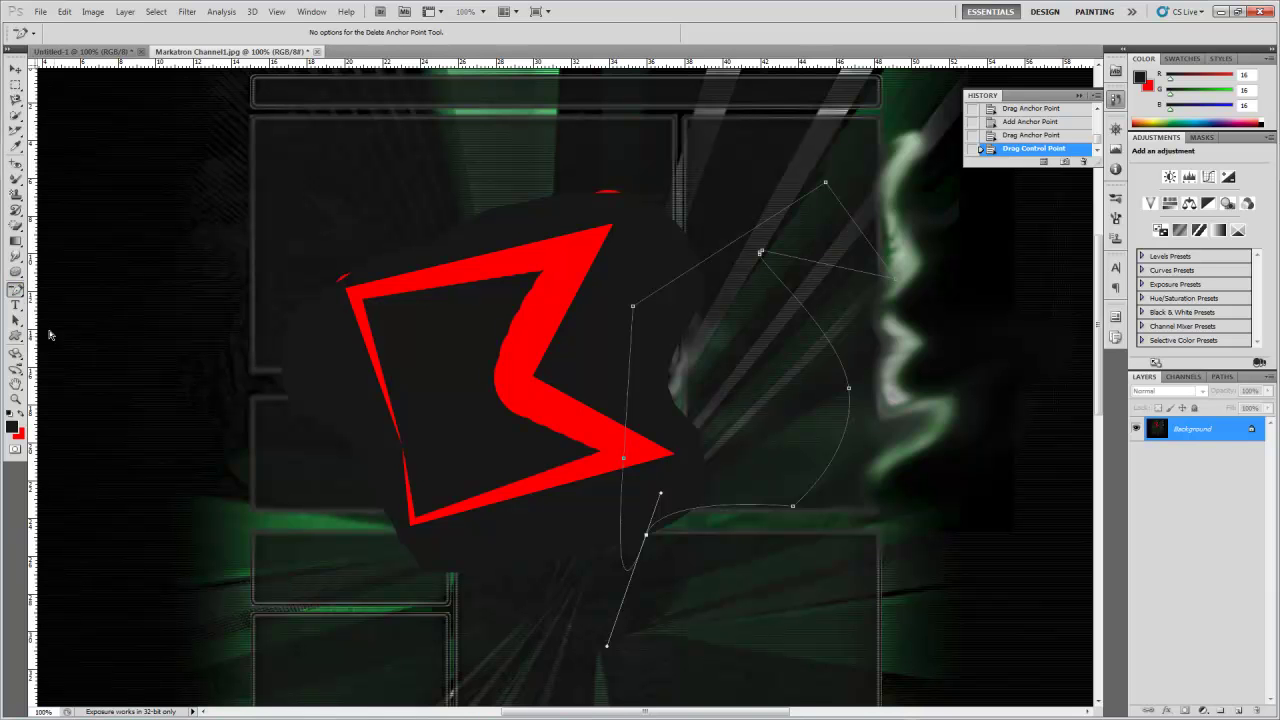
{"action": "left_click", "coordinate": [645, 538]}
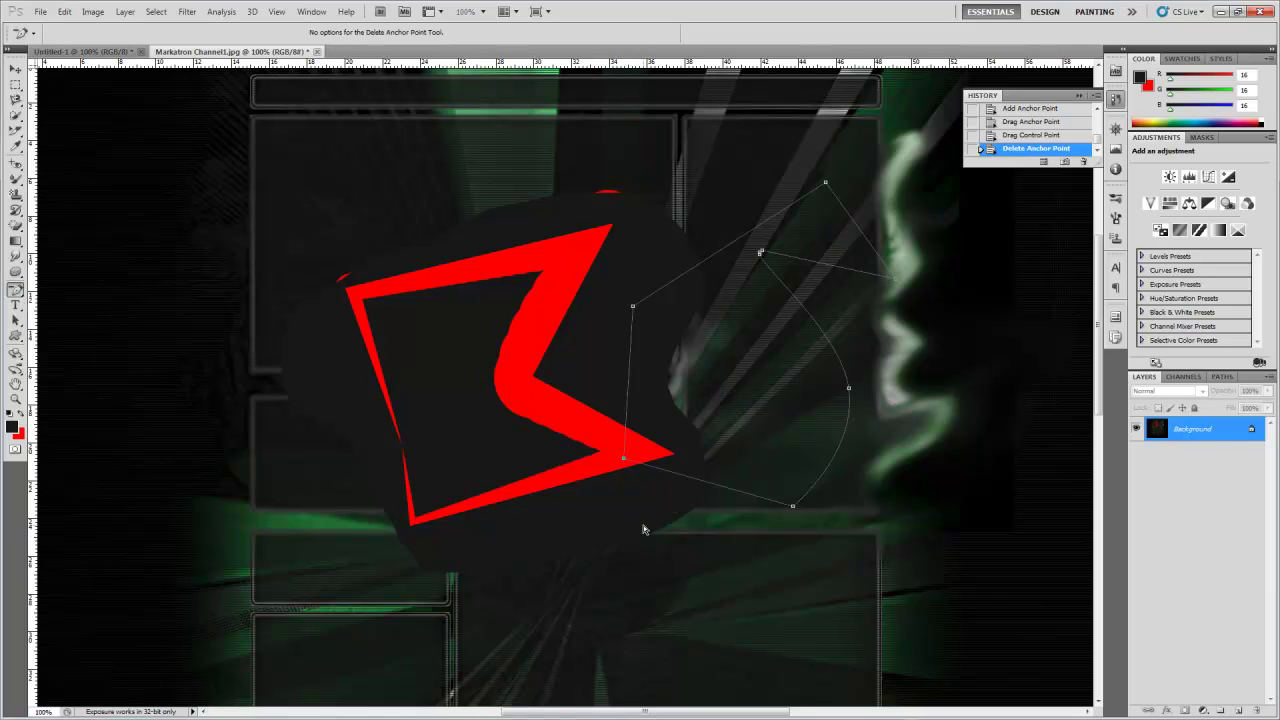
{"action": "left_click", "coordinate": [627, 460]}
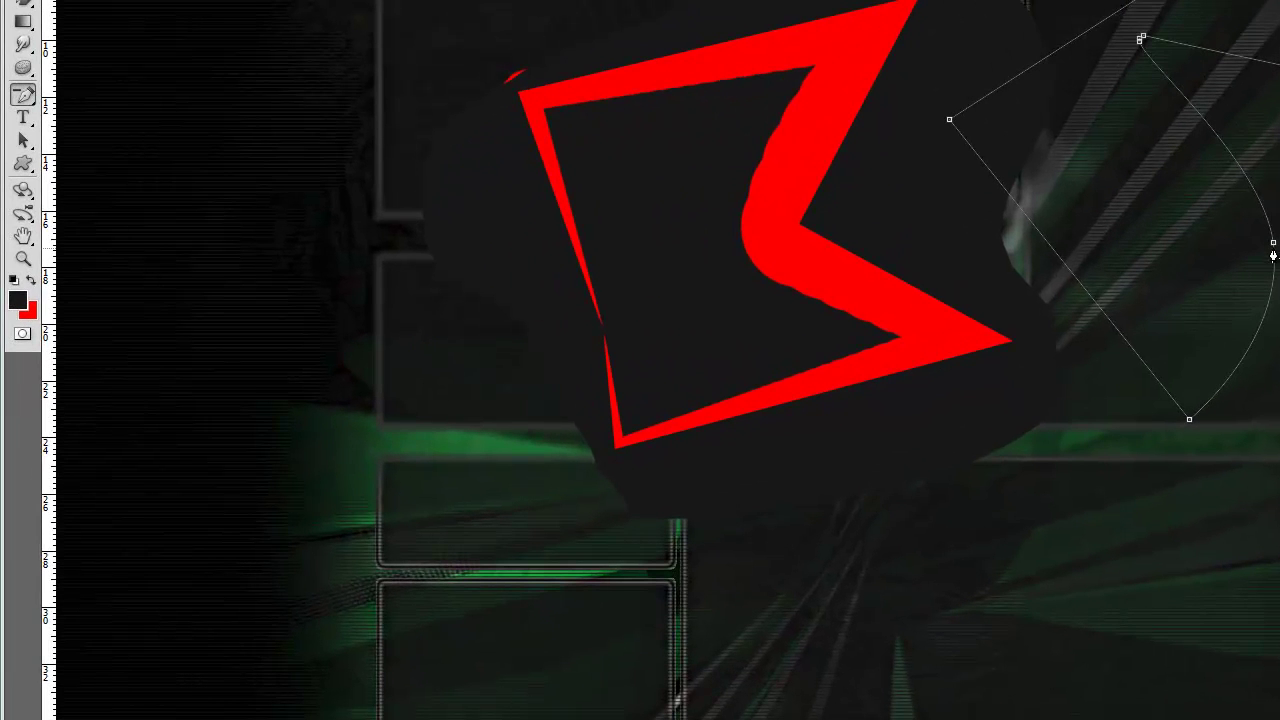
{"action": "left_click", "coordinate": [1273, 246]}
Turn the path's leftmost corner into a smooth curve with the Convert Point tool.
{"action": "left_click_drag", "start_coordinate": [35, 95], "coordinate": [72, 172]}
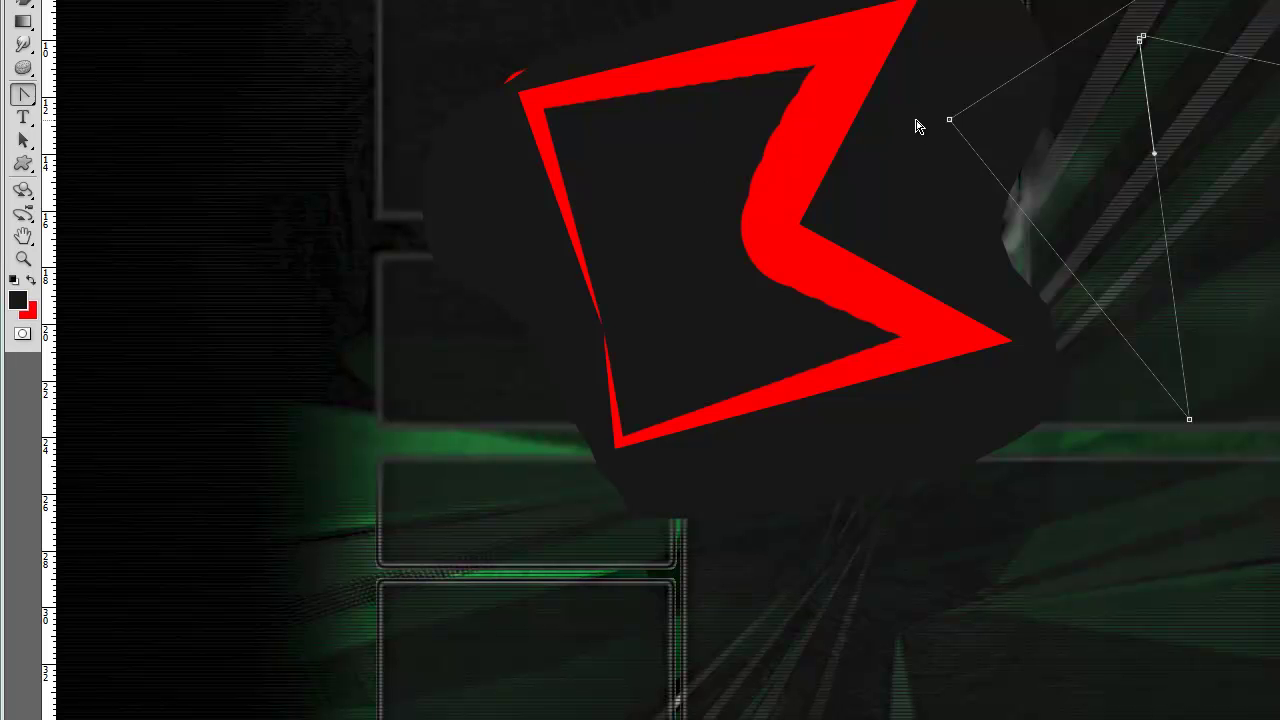
{"action": "left_click", "coordinate": [950, 121]}
{"action": "left_click_drag", "start_coordinate": [950, 121], "coordinate": [868, 83]}
{"action": "right_click", "coordinate": [24, 333]}
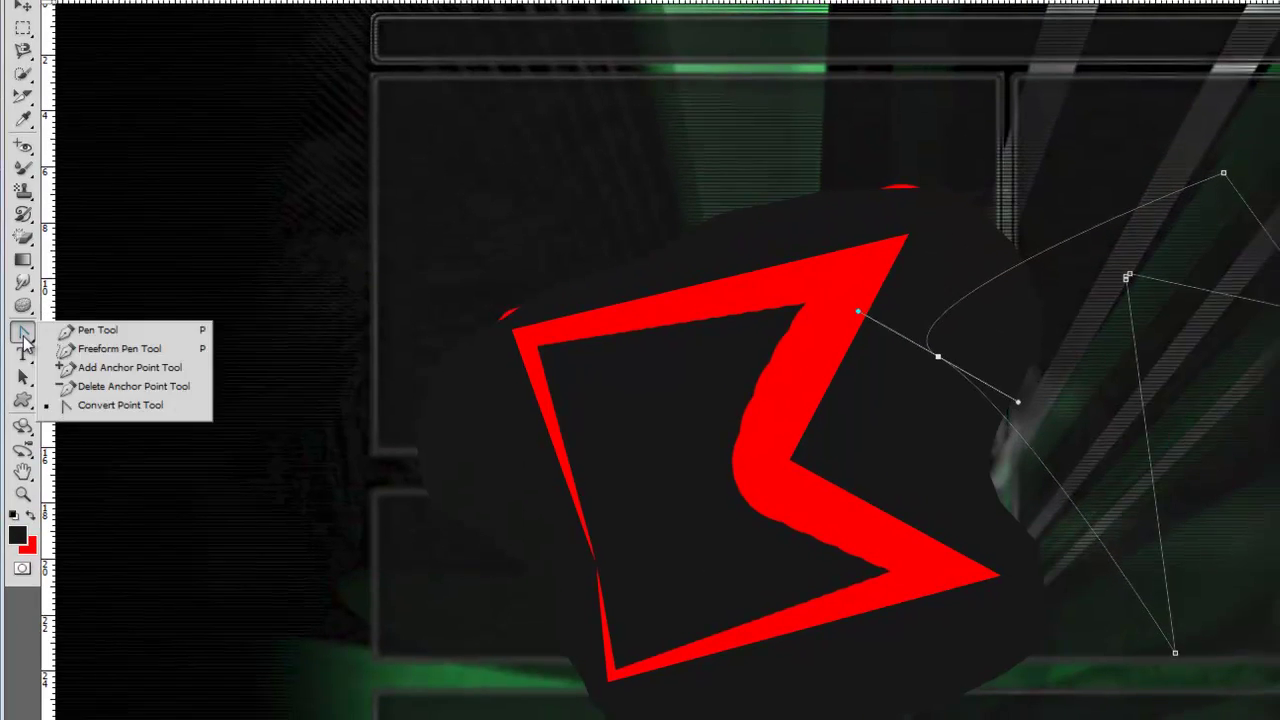
{"action": "left_click", "coordinate": [22, 291]}
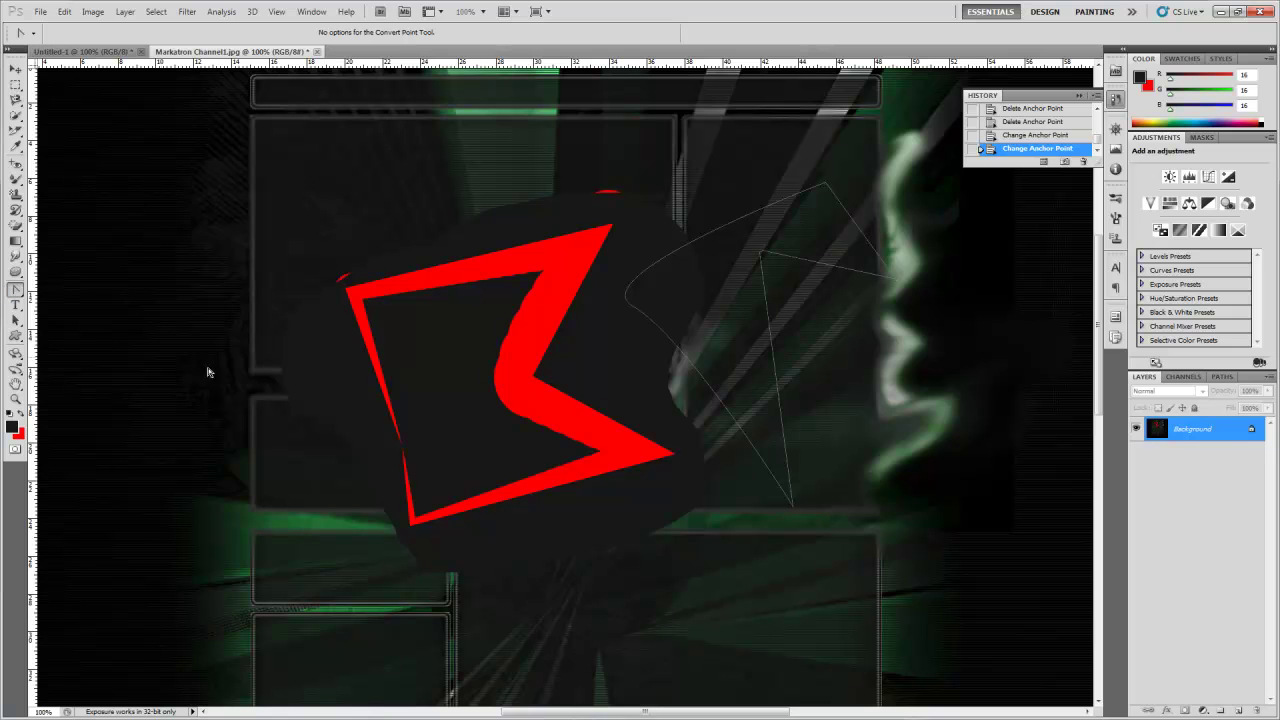
Try the Type tool with the letters "HE" inside the red outline, and delete both letters.
{"action": "left_click", "coordinate": [22, 307]}
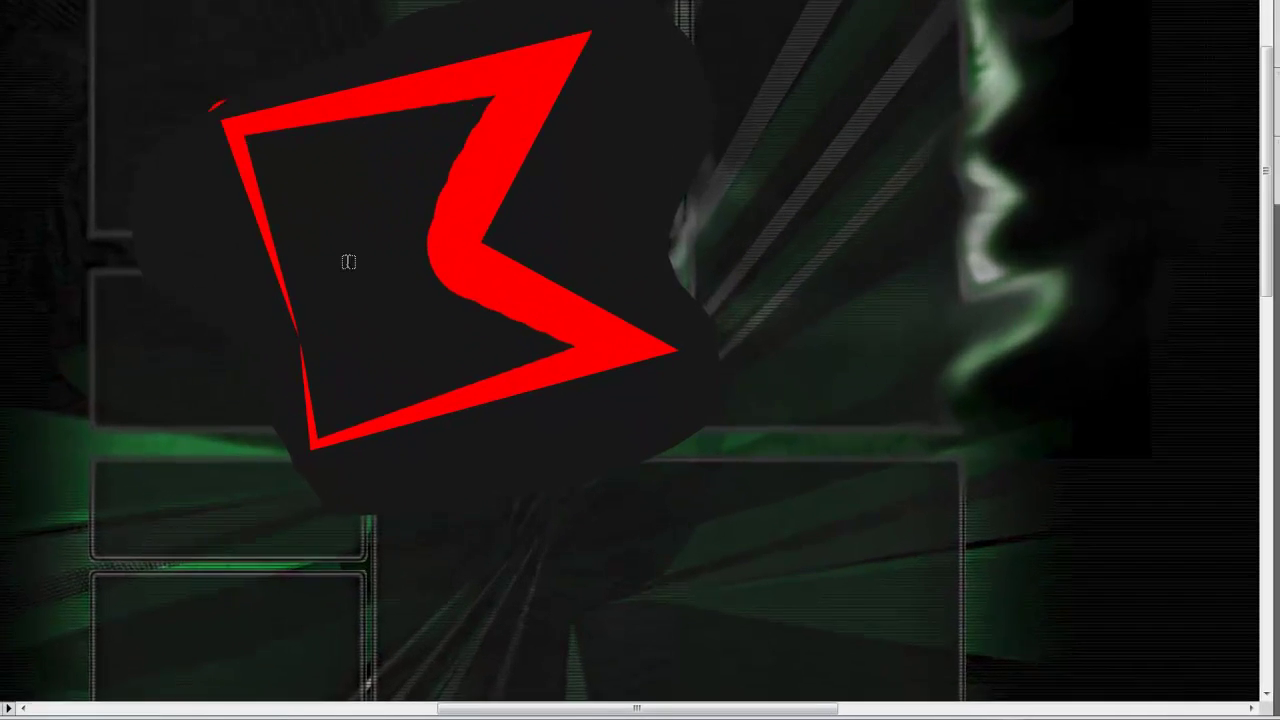
{"action": "left_click", "coordinate": [348, 289]}
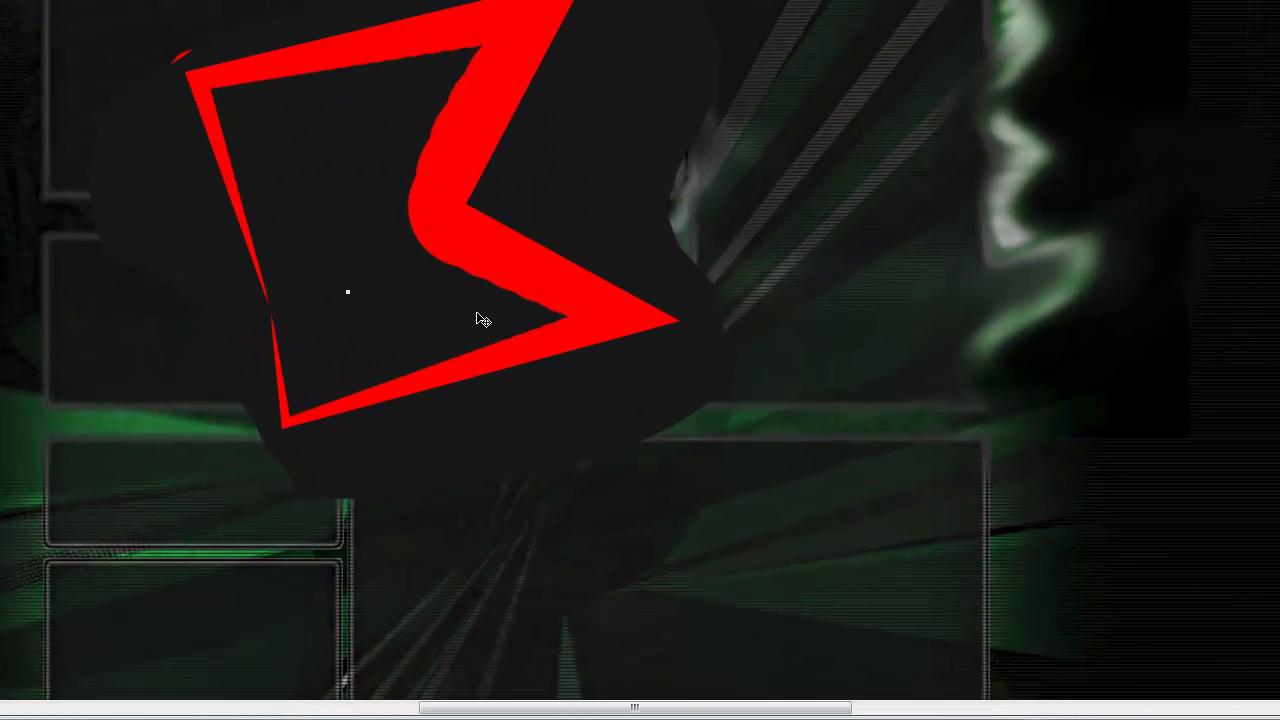
{"action": "type", "text": "H"}
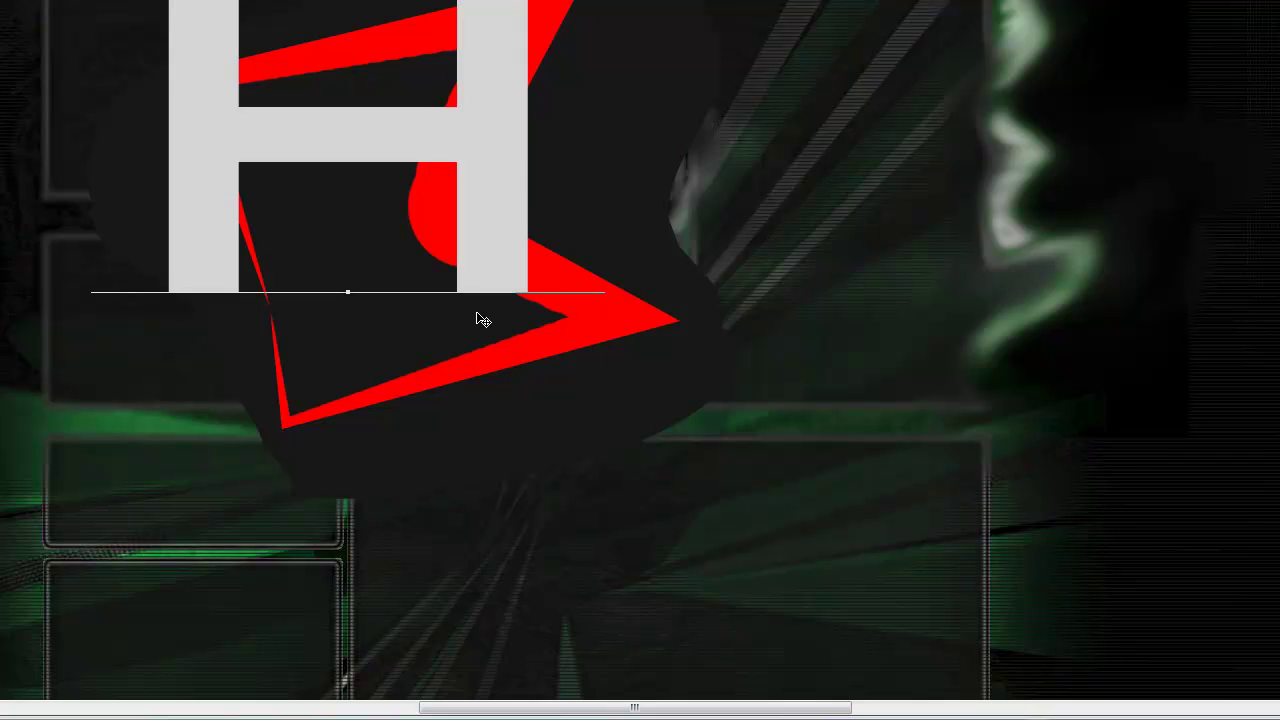
{"action": "type", "text": "E"}
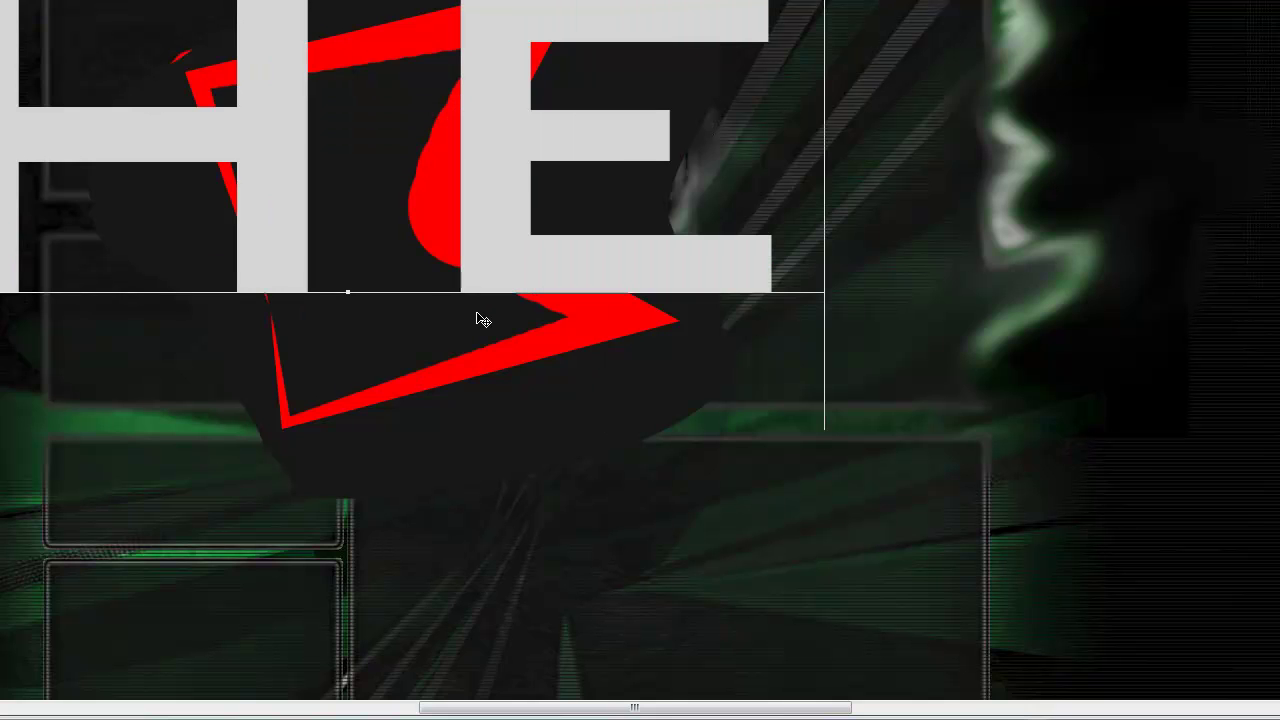
{"action": "key", "text": "BackSpace"}
{"action": "key", "text": "BackSpace"}
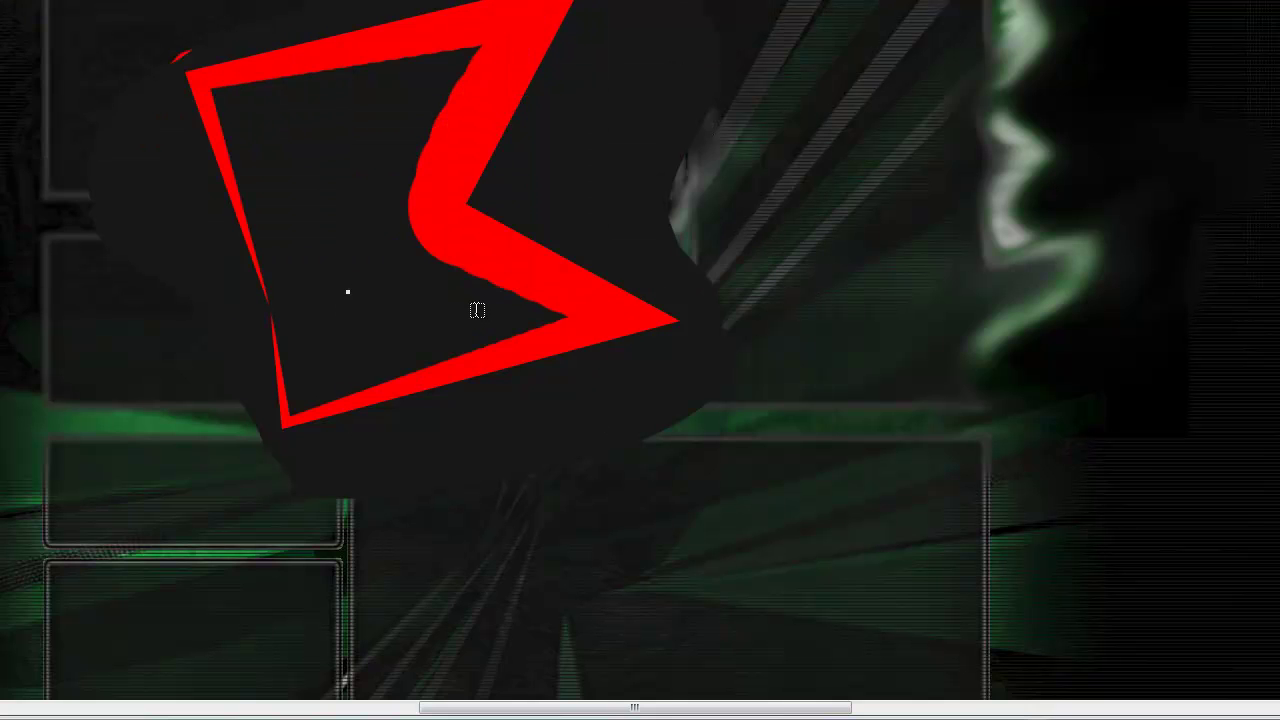
Enter the trial text "DEVTUT" over the red outline, and discard the whole text entry.
{"action": "type", "text": "DEVY"}
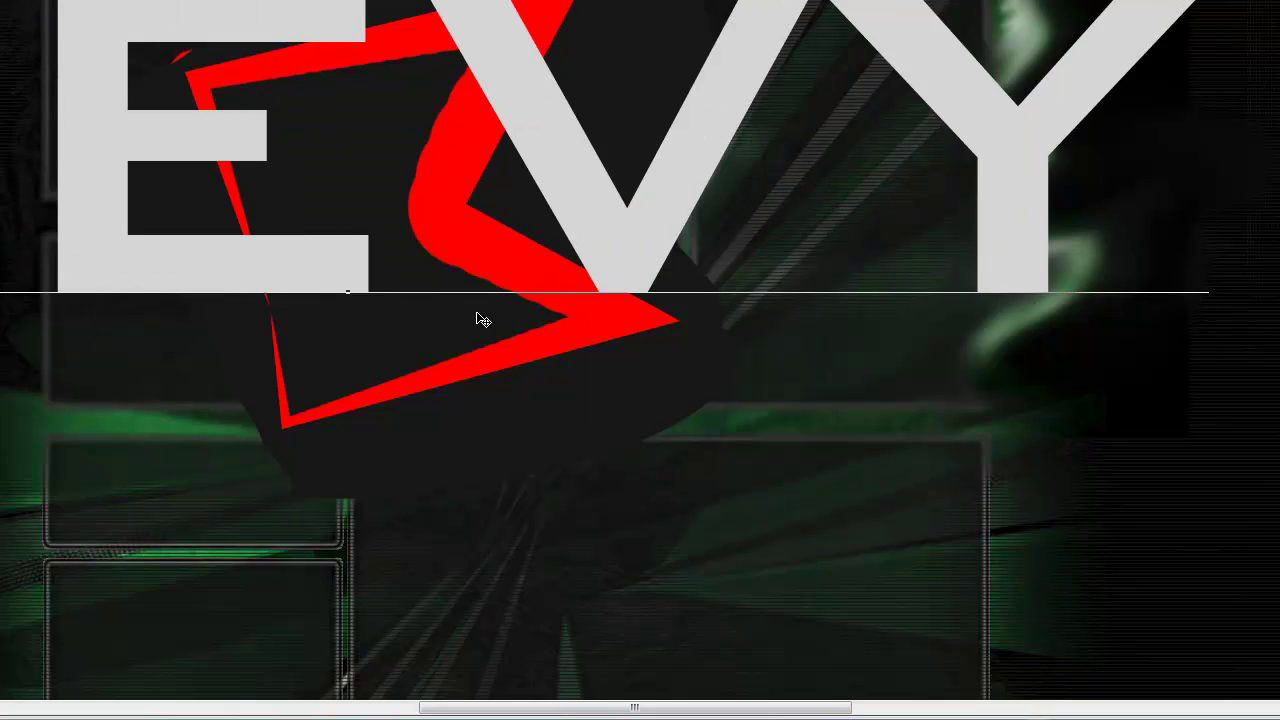
{"action": "key", "text": "BackSpace"}
{"action": "type", "text": "TU"}
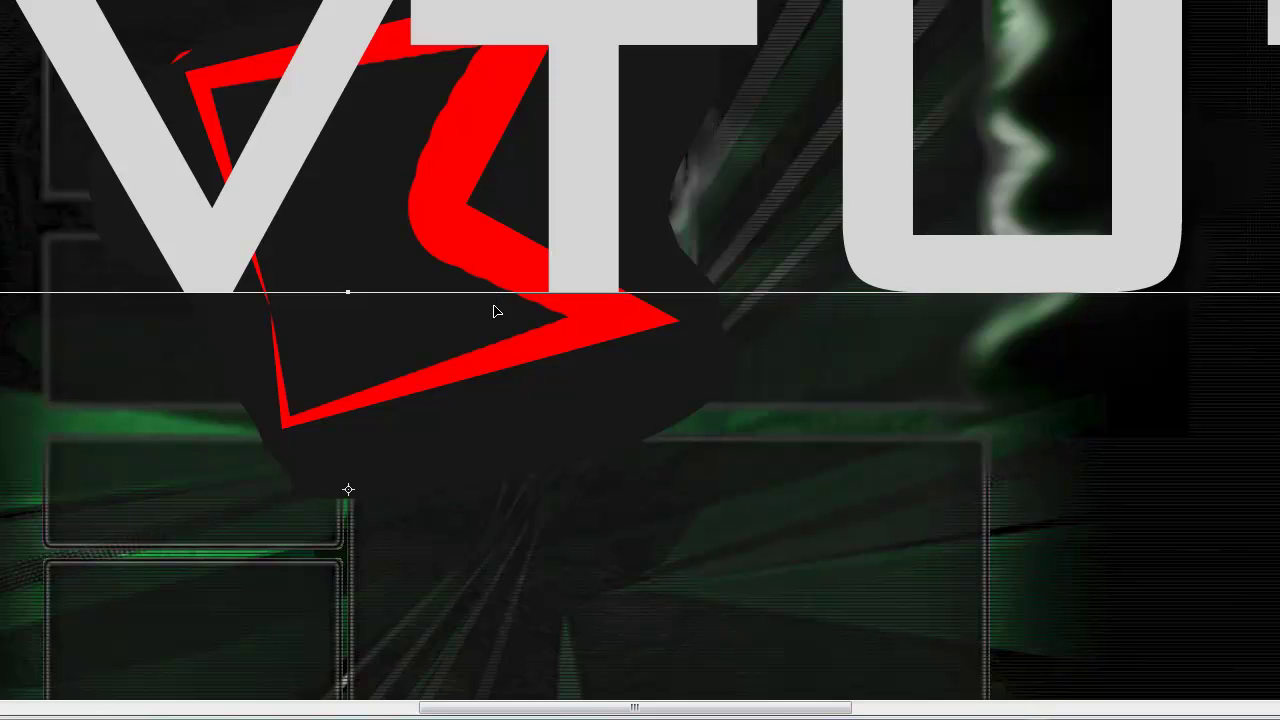
{"action": "scroll", "coordinate": [495, 302], "scroll_direction": "down", "scroll_amount": 1}
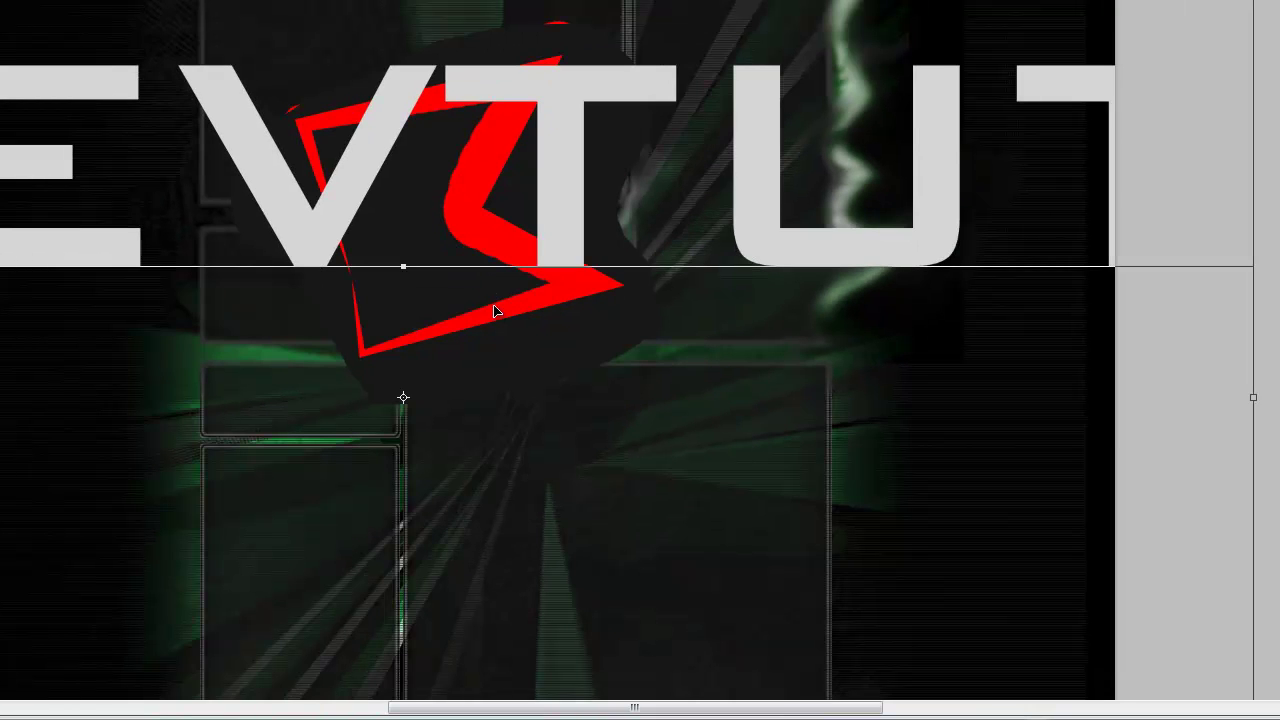
{"action": "key", "text": "ctrl+a"}
{"action": "key", "text": "BackSpace"}
{"action": "right_click", "coordinate": [496, 304]}
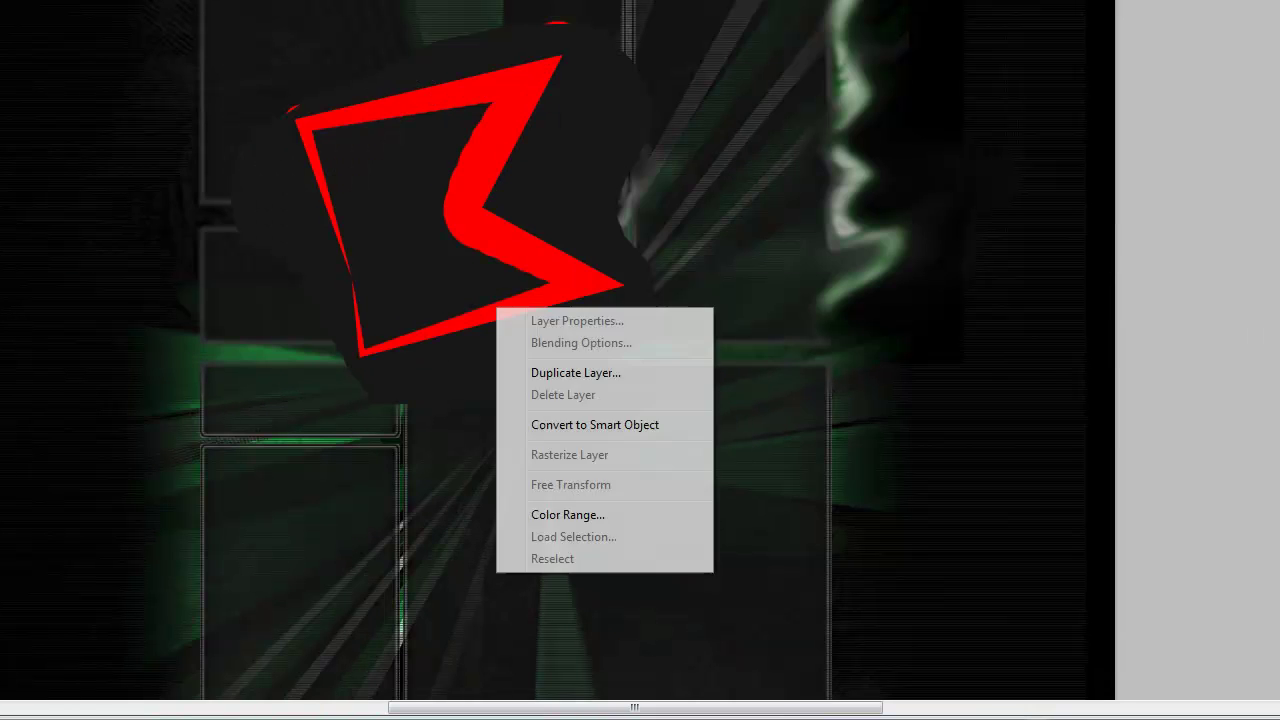
{"action": "key", "text": "Escape"}
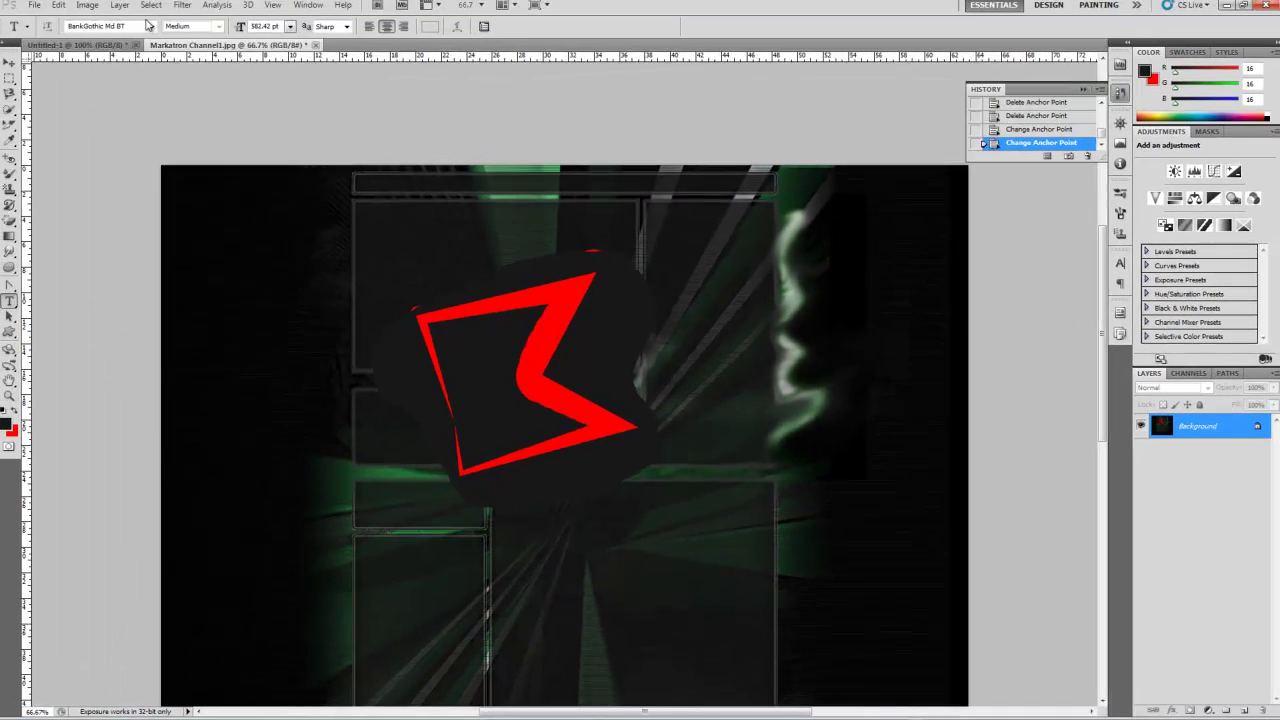
Add a text layer reading "gg" in BankGothic Md BT at the image's upper-left corner.
{"action": "left_click", "coordinate": [157, 33]}
{"action": "left_click", "coordinate": [157, 35]}
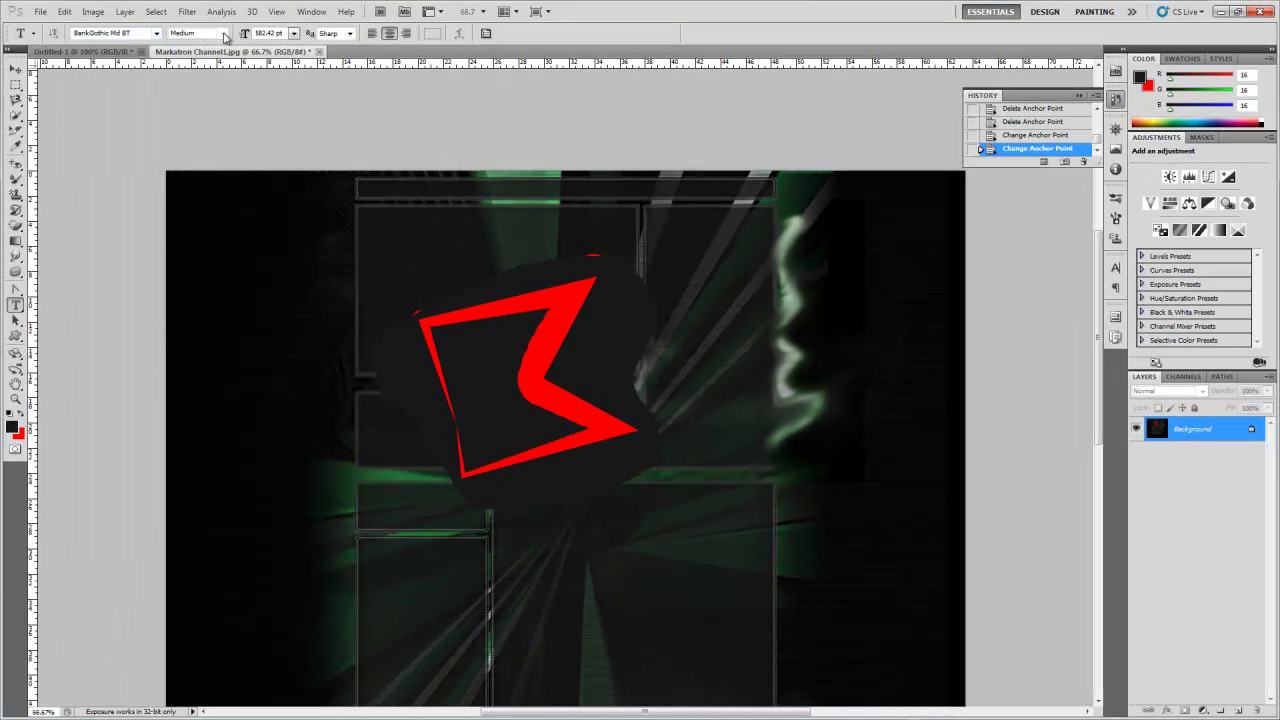
{"action": "left_click", "coordinate": [292, 232]}
{"action": "type", "text": "SG"}
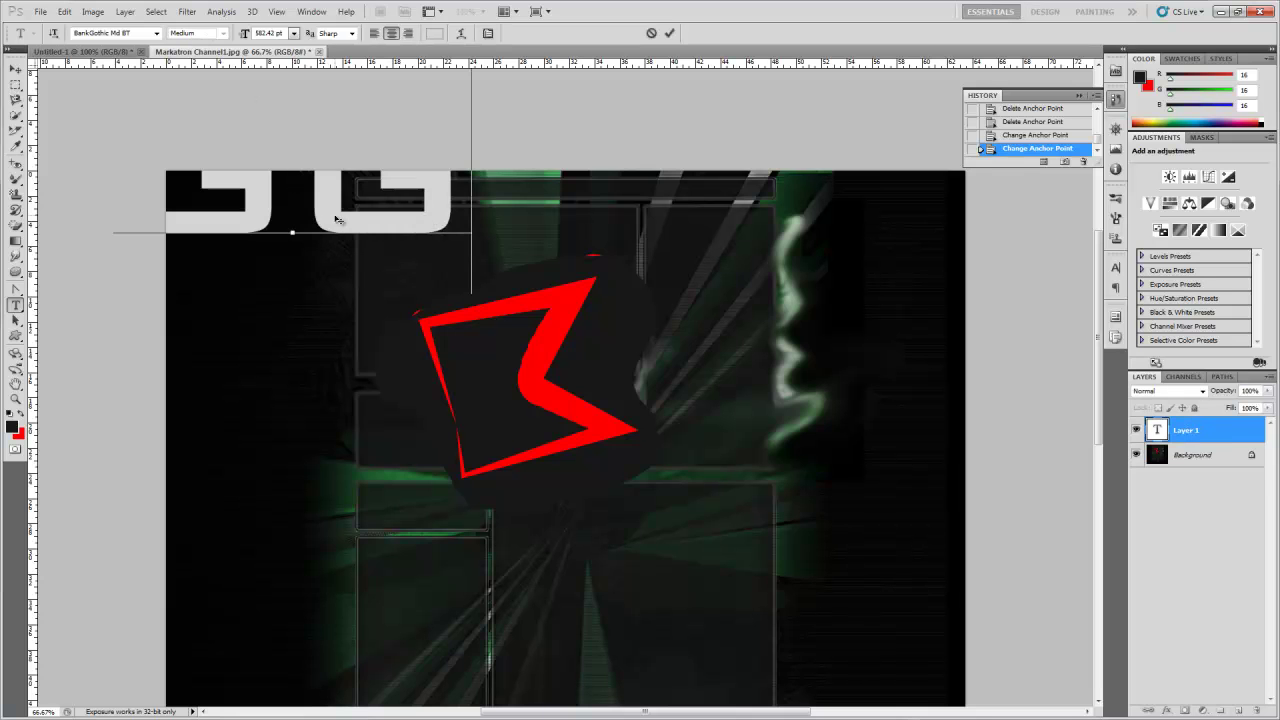
Select the "gg" text and change its font to Blackoak Std.
{"action": "left_click_drag", "start_coordinate": [440, 213], "coordinate": [126, 204]}
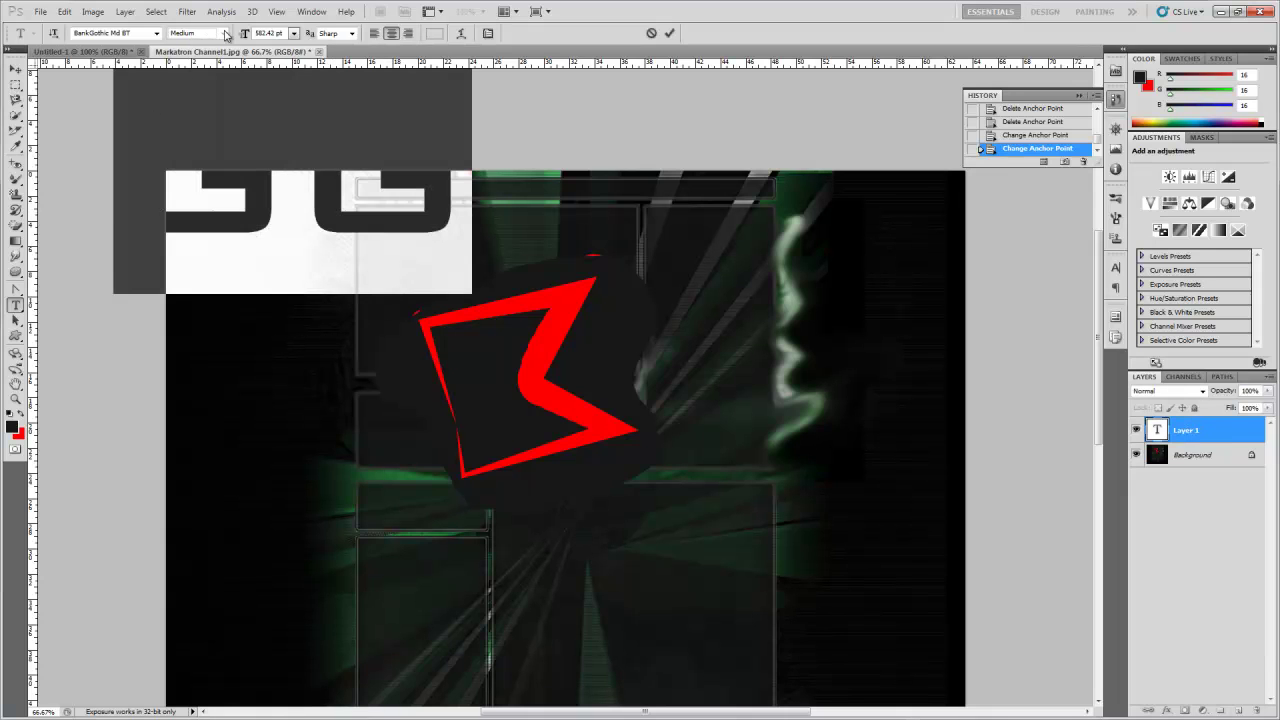
{"action": "left_click", "coordinate": [157, 34]}
{"action": "left_click", "coordinate": [145, 48]}
{"action": "left_click", "coordinate": [157, 33]}
{"action": "scroll", "coordinate": [150, 200], "scroll_direction": "down", "scroll_amount": 3}
{"action": "left_click", "coordinate": [171, 93]}
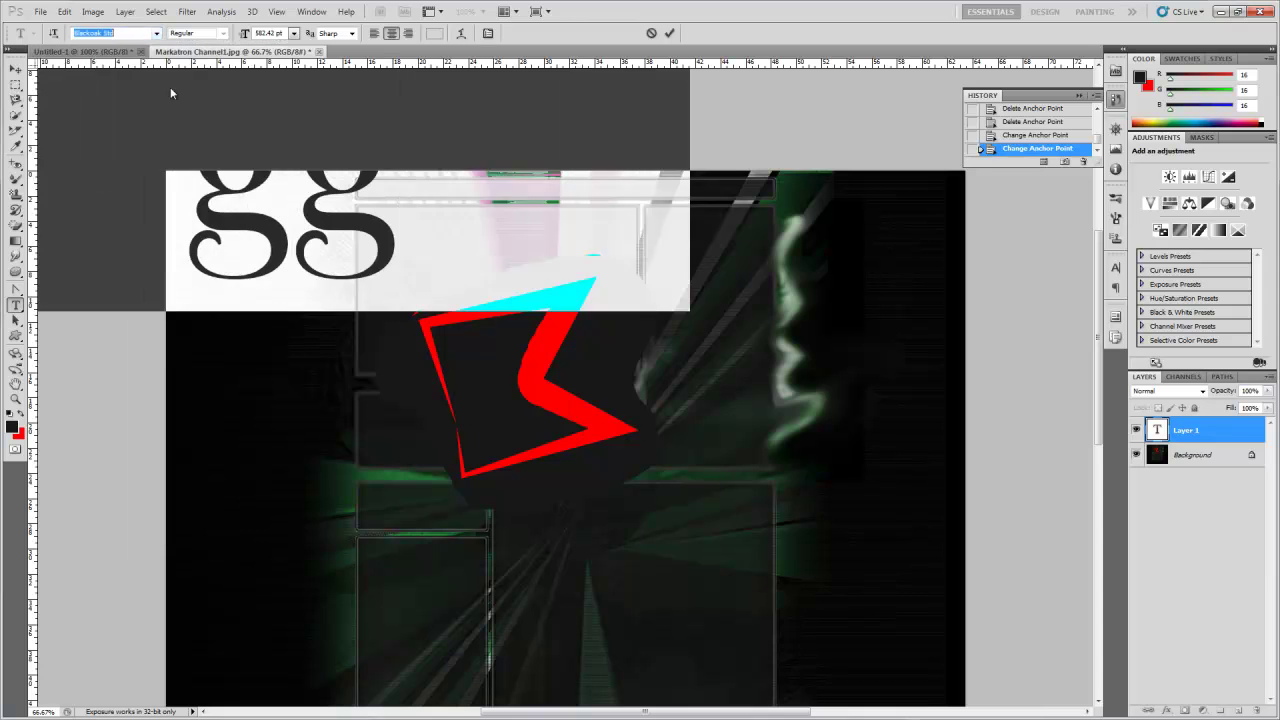
Change the "gg" text's font to Century Gothic and try its Italic, Bold and Regular styles.
{"action": "left_click", "coordinate": [157, 33]}
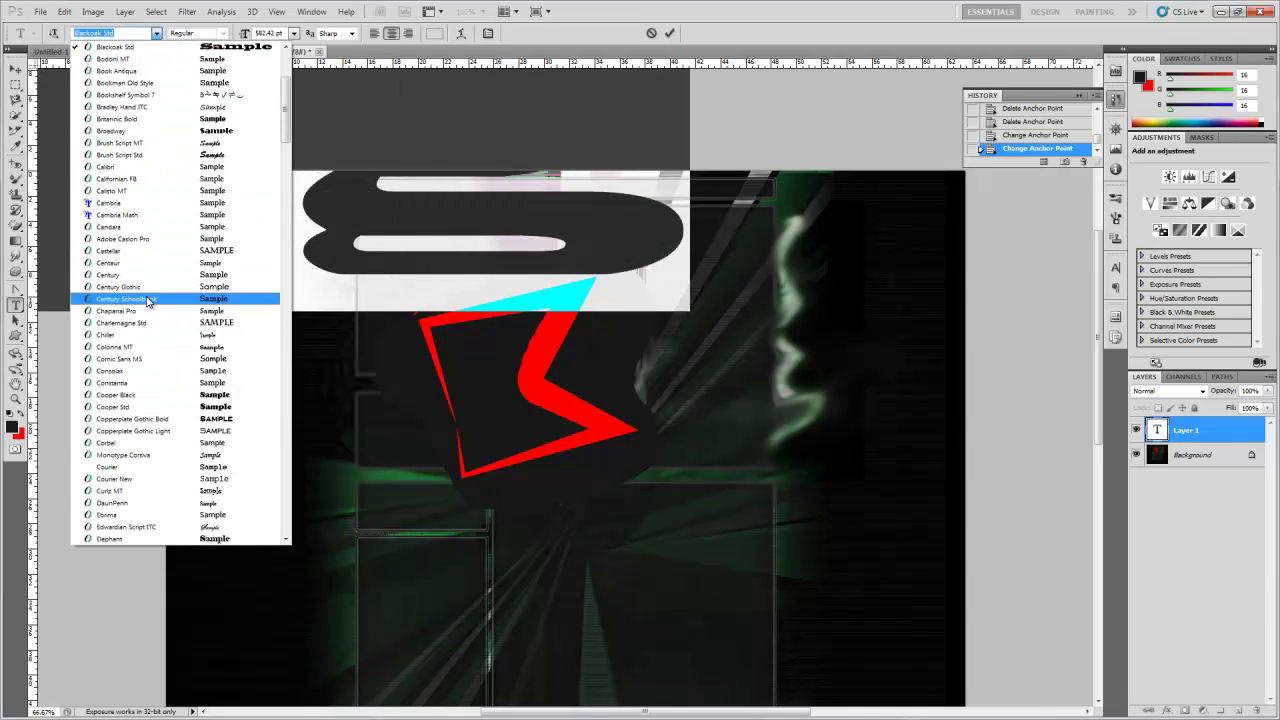
{"action": "left_click", "coordinate": [140, 287]}
{"action": "left_click", "coordinate": [223, 33]}
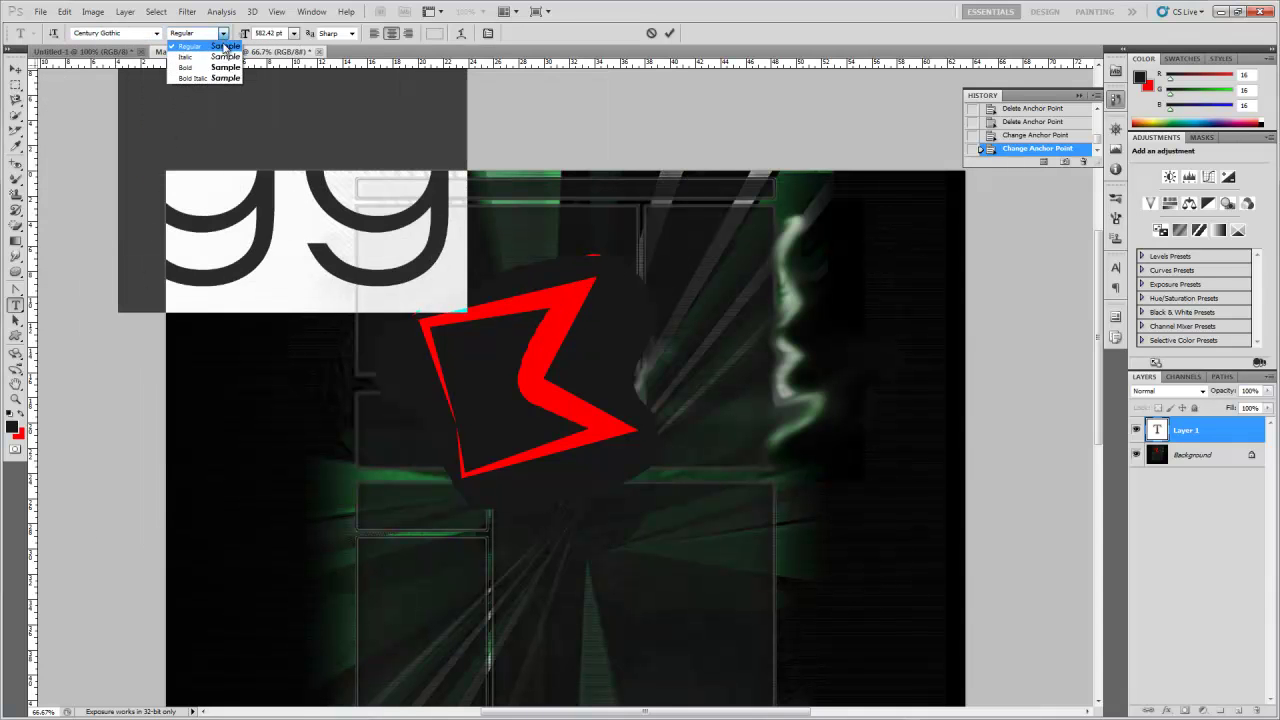
{"action": "left_click", "coordinate": [226, 57]}
{"action": "left_click", "coordinate": [223, 33]}
{"action": "left_click", "coordinate": [226, 67]}
{"action": "left_click", "coordinate": [223, 33]}
{"action": "left_click", "coordinate": [226, 46]}
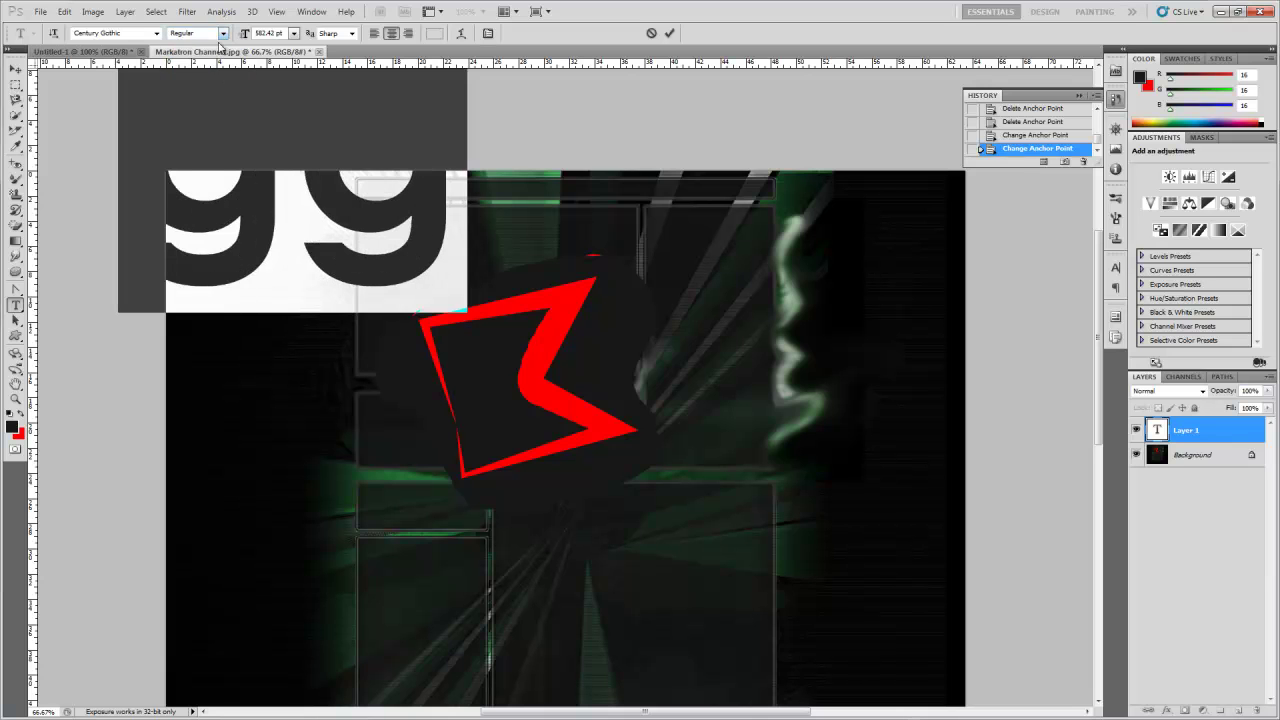
Set the "gg" text to the Bold Italic style at a size of 72 pt.
{"action": "left_click", "coordinate": [223, 33]}
{"action": "left_click", "coordinate": [220, 78]}
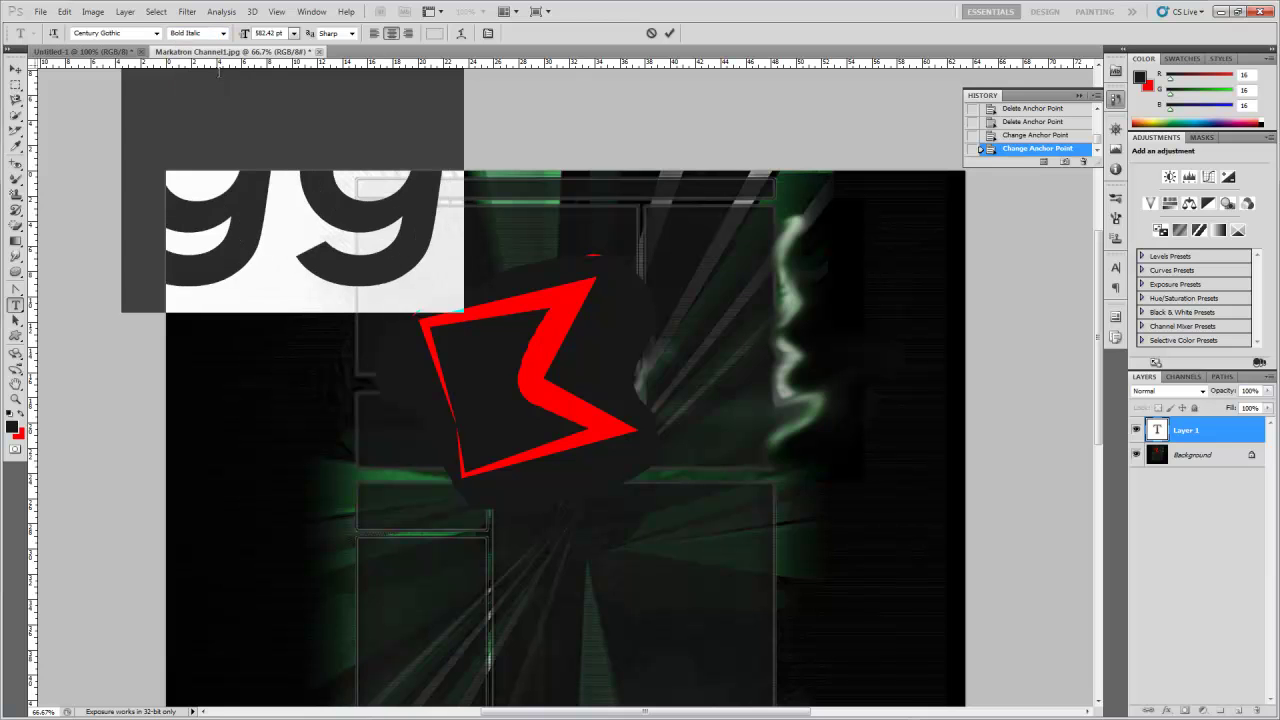
{"action": "left_click", "coordinate": [293, 33]}
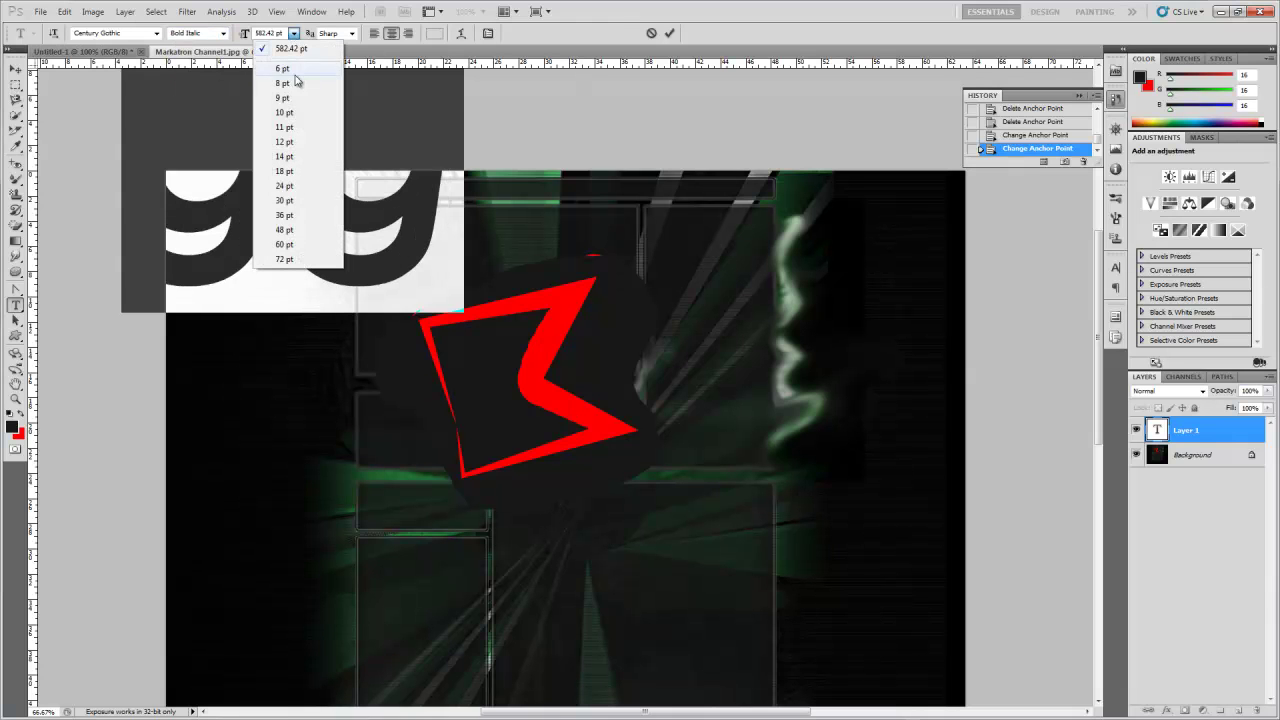
{"action": "left_click", "coordinate": [284, 259]}
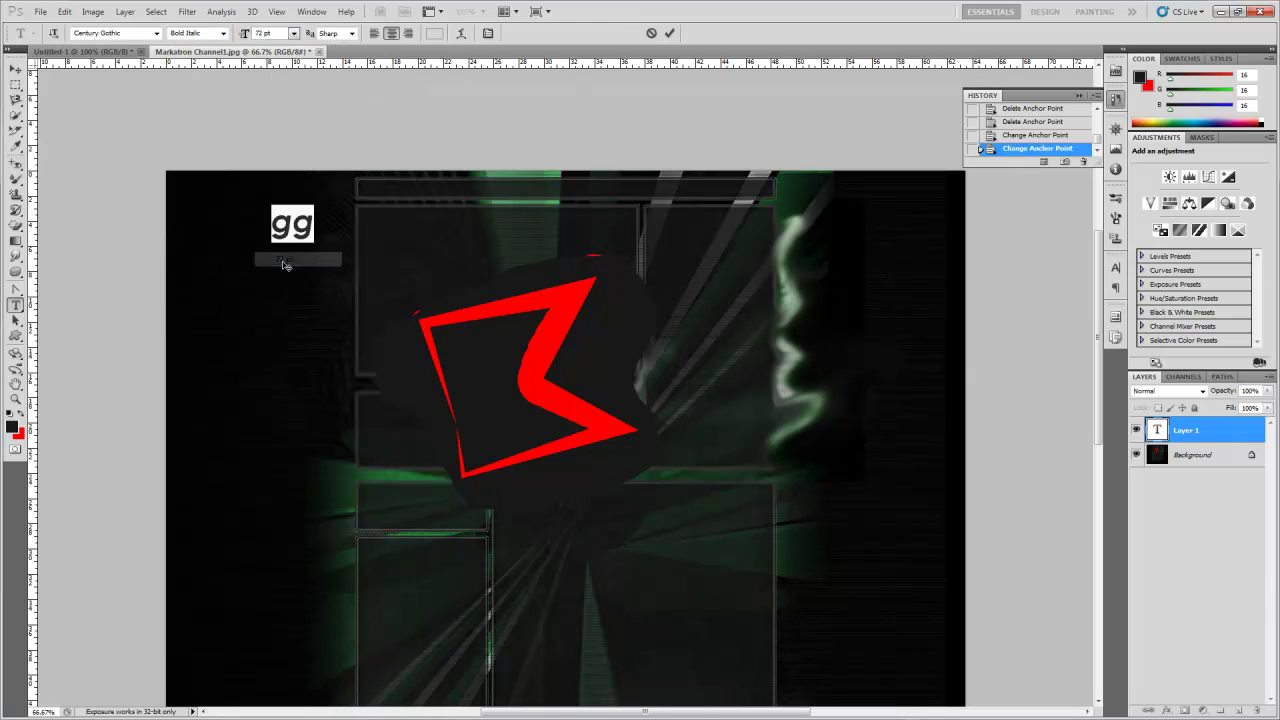
Try the None, Crisp, Strong and Smooth anti-aliasing methods on the "gg" text, and return it to Sharp.
{"action": "left_click", "coordinate": [352, 34]}
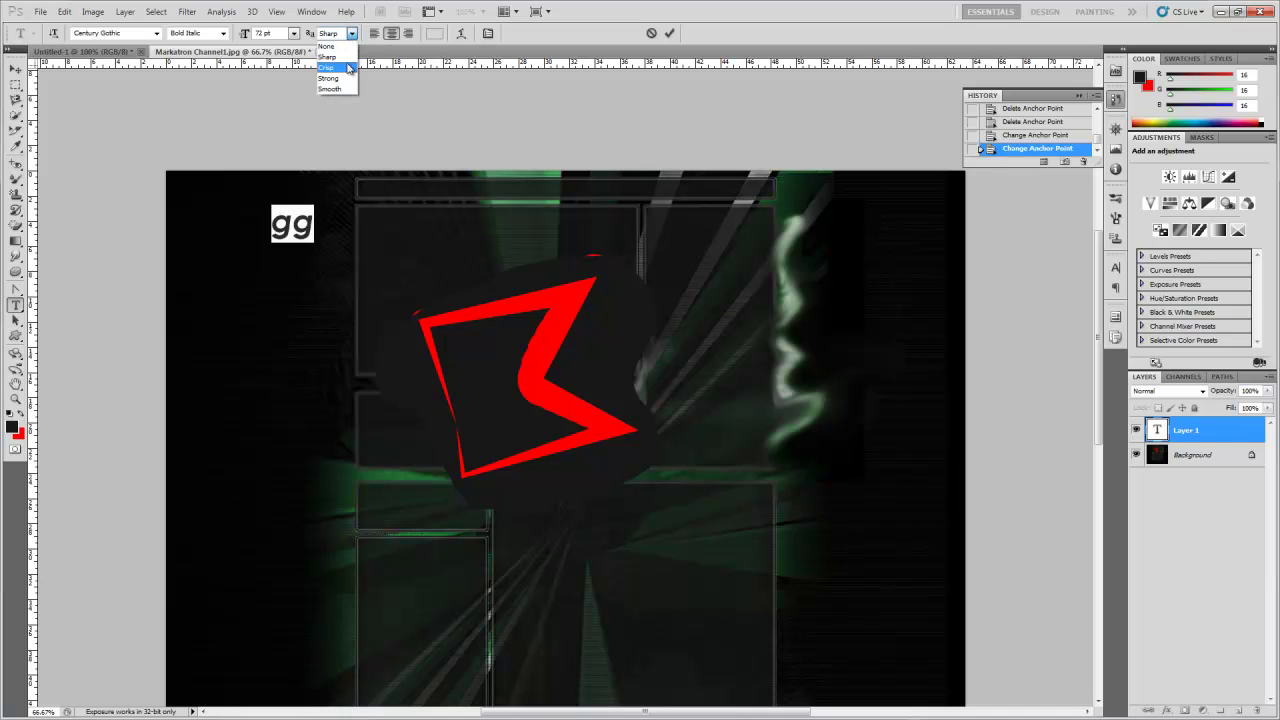
{"action": "left_click", "coordinate": [348, 45]}
{"action": "left_click", "coordinate": [352, 34]}
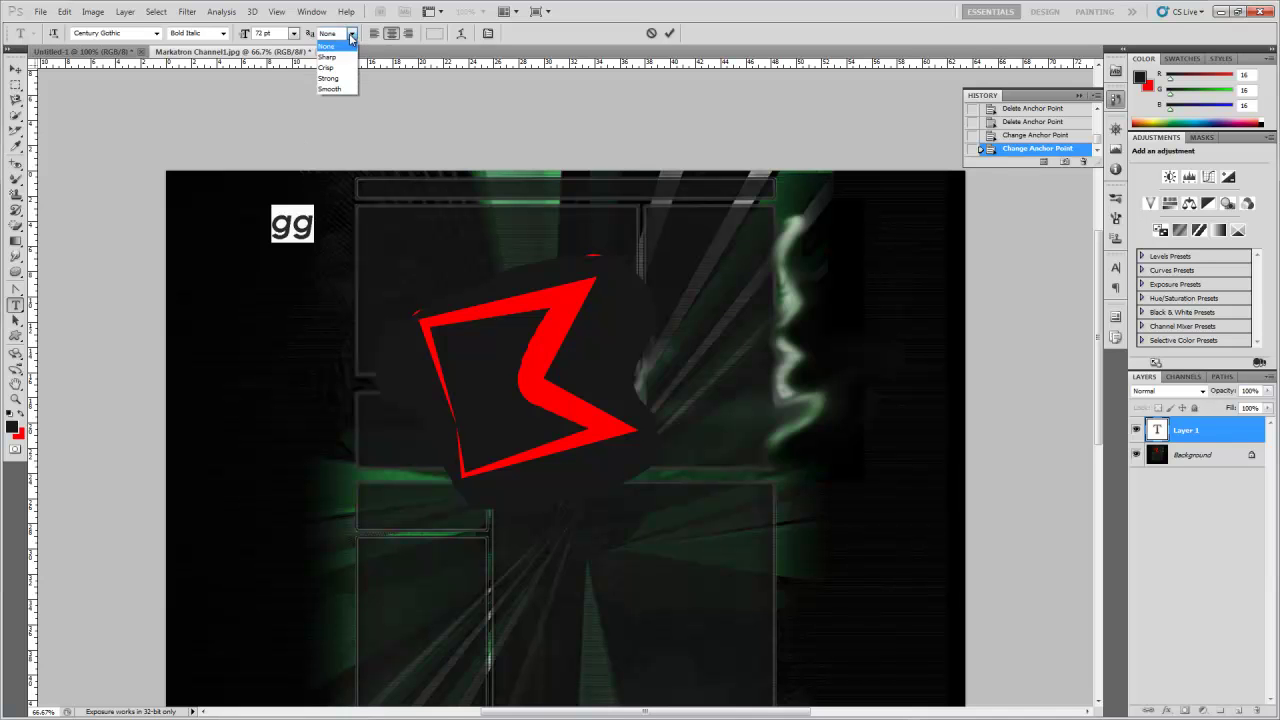
{"action": "left_click", "coordinate": [346, 67]}
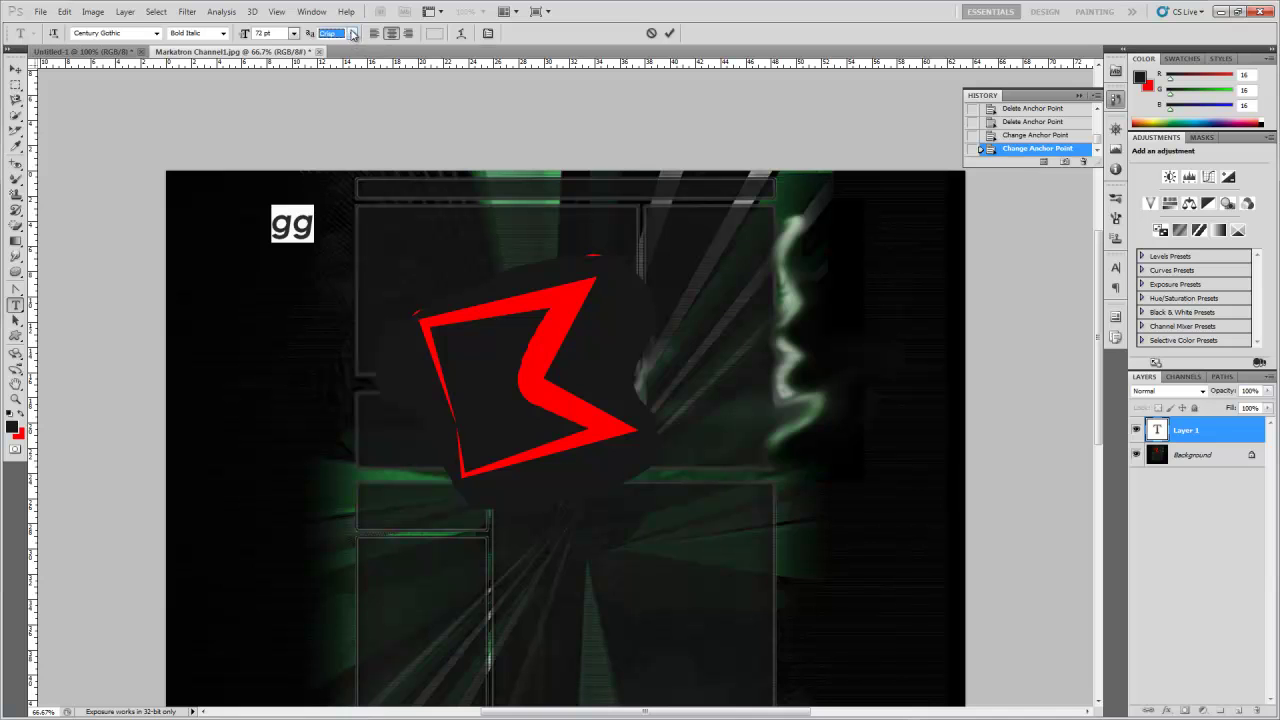
{"action": "left_click", "coordinate": [352, 34]}
{"action": "left_click", "coordinate": [346, 56]}
{"action": "left_click", "coordinate": [352, 34]}
{"action": "left_click", "coordinate": [346, 67]}
{"action": "left_click", "coordinate": [352, 34]}
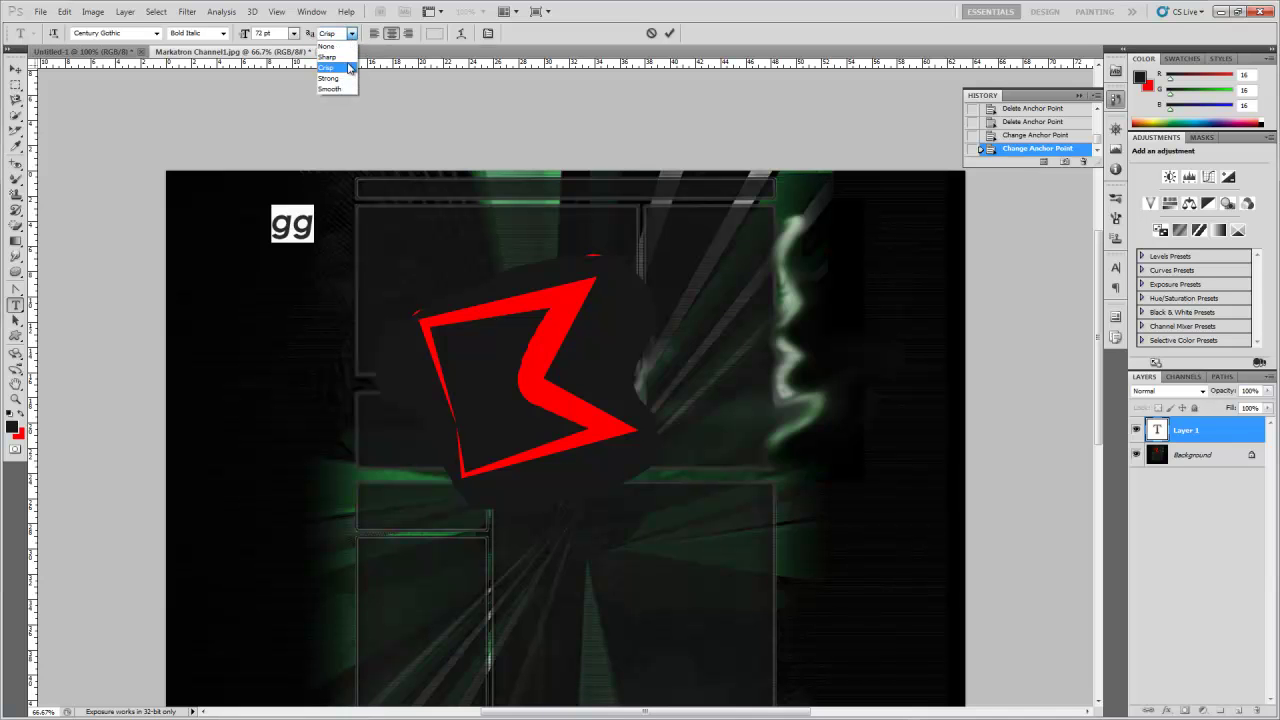
{"action": "left_click", "coordinate": [346, 78]}
{"action": "left_click", "coordinate": [342, 90]}
{"action": "left_click", "coordinate": [335, 37]}
{"action": "left_click", "coordinate": [340, 46]}
{"action": "left_click", "coordinate": [350, 36]}
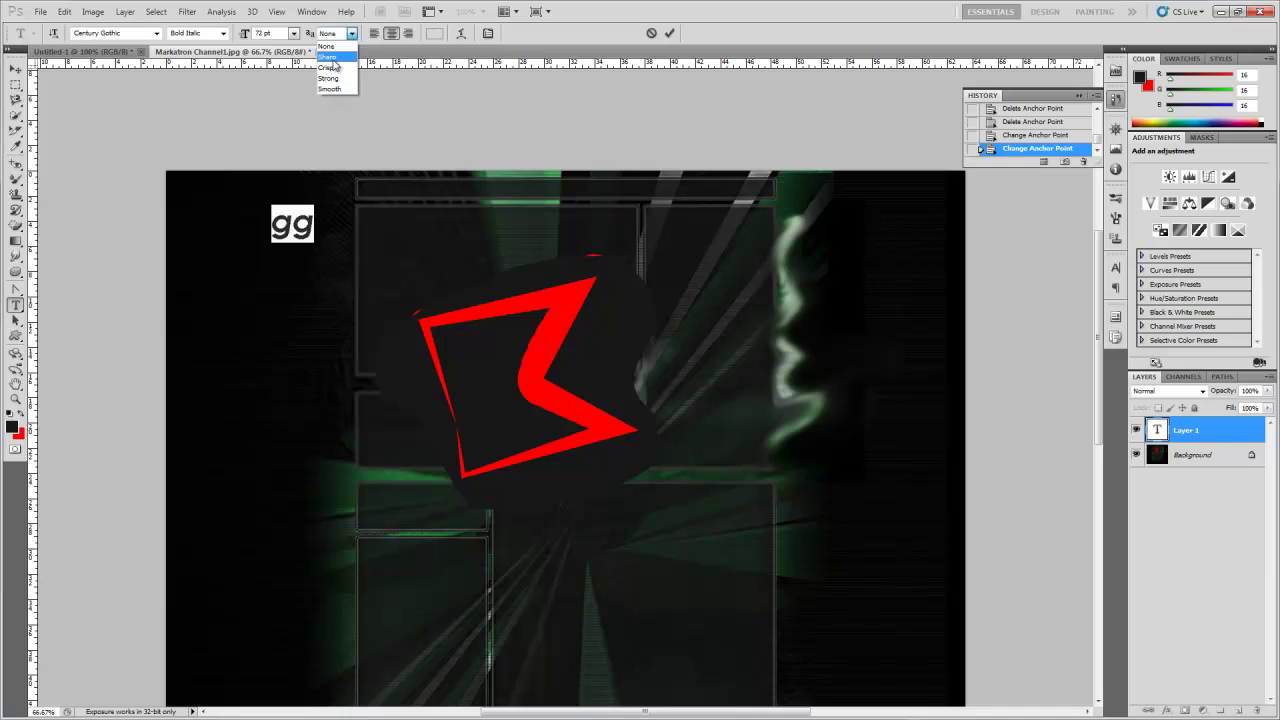
{"action": "left_click", "coordinate": [333, 58]}
Right-align the "gg" text and set its color to bright red.
{"action": "left_click", "coordinate": [374, 34]}
{"action": "left_click", "coordinate": [391, 34]}
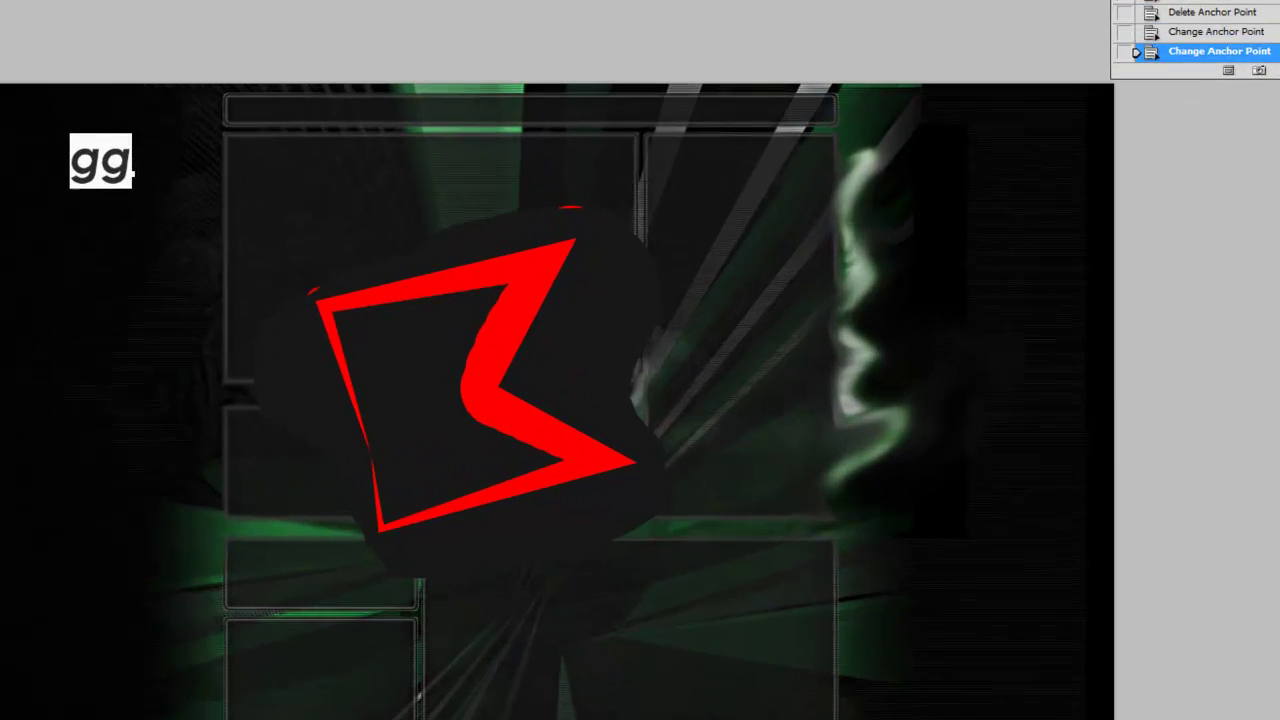
{"action": "left_click", "coordinate": [434, 33]}
{"action": "left_click", "coordinate": [517, 430]}
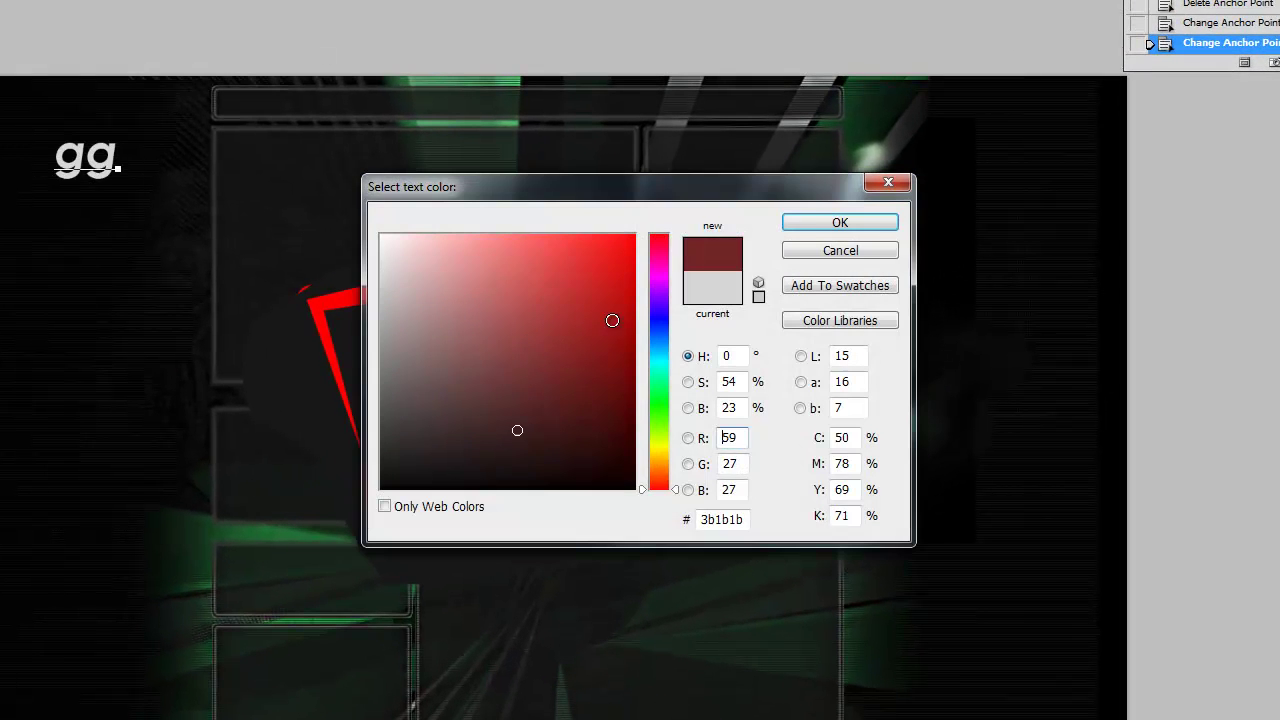
{"action": "left_click", "coordinate": [634, 234]}
{"action": "left_click", "coordinate": [812, 222]}
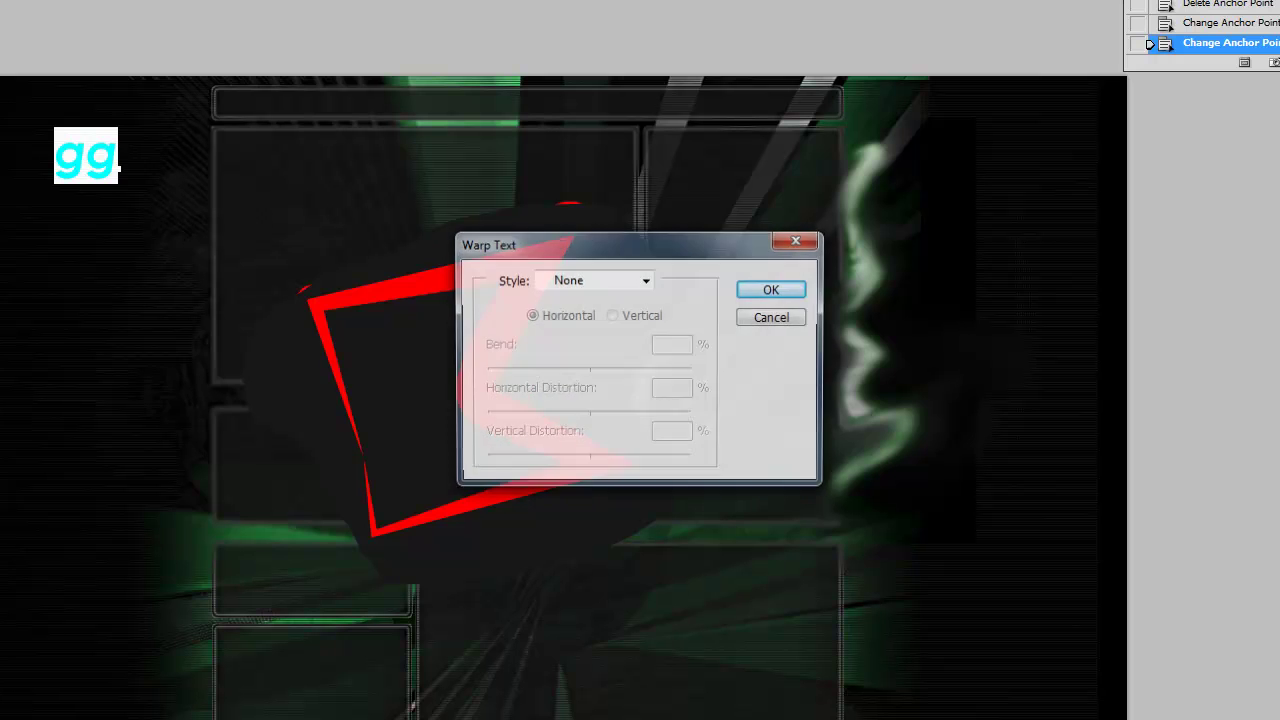
Try the Arch warp on the "gg" text, and apply the horizontal Fish warp with a +50% bend.
{"action": "left_click", "coordinate": [645, 281]}
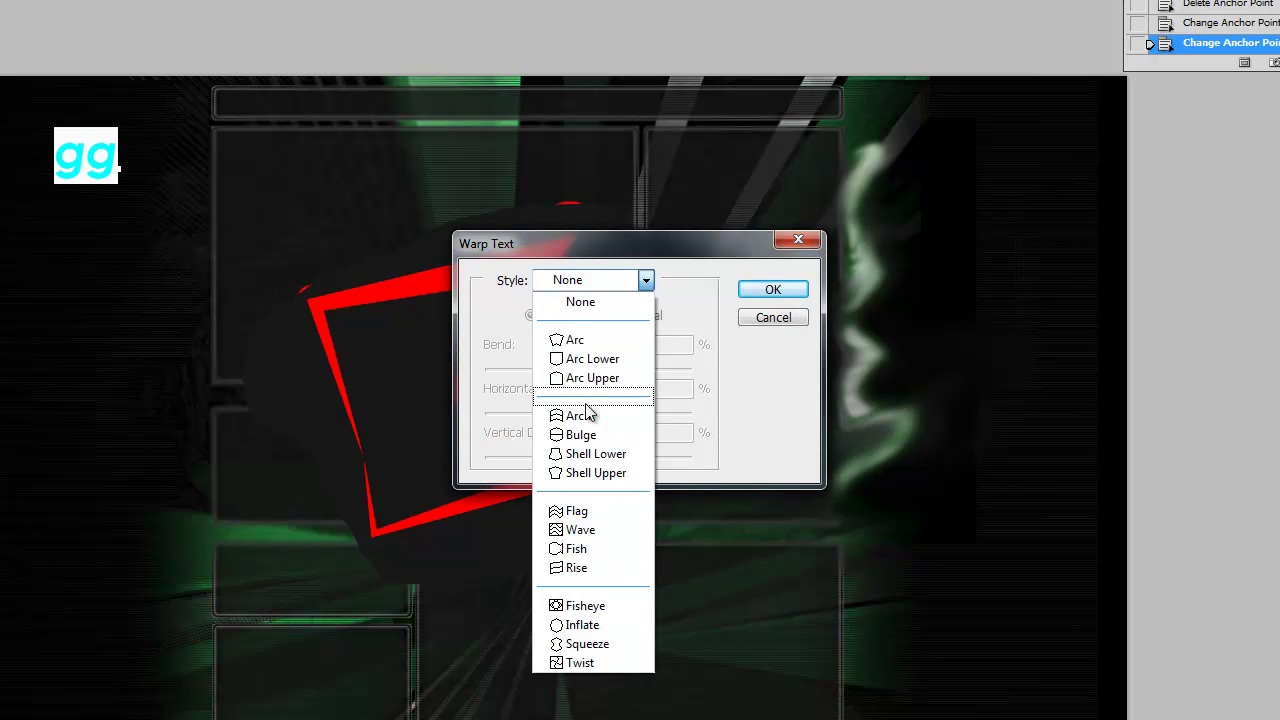
{"action": "left_click", "coordinate": [593, 410]}
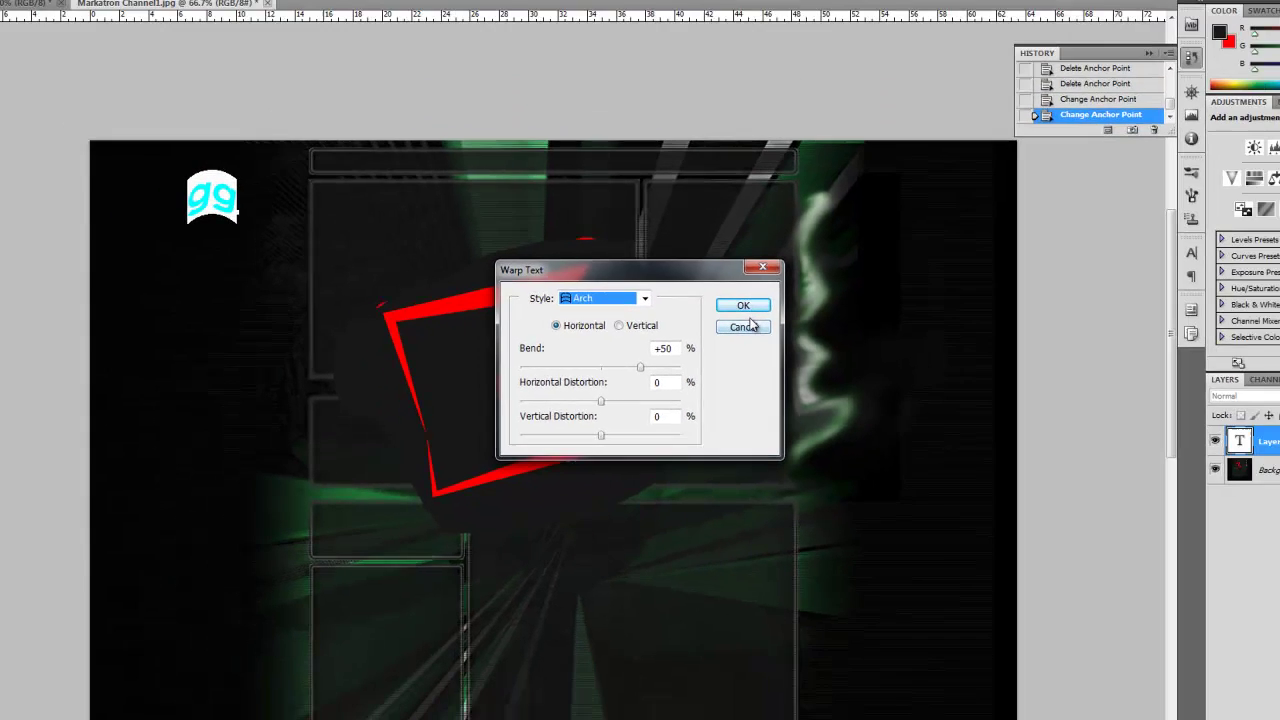
{"action": "left_click", "coordinate": [645, 281]}
{"action": "left_click", "coordinate": [588, 549]}
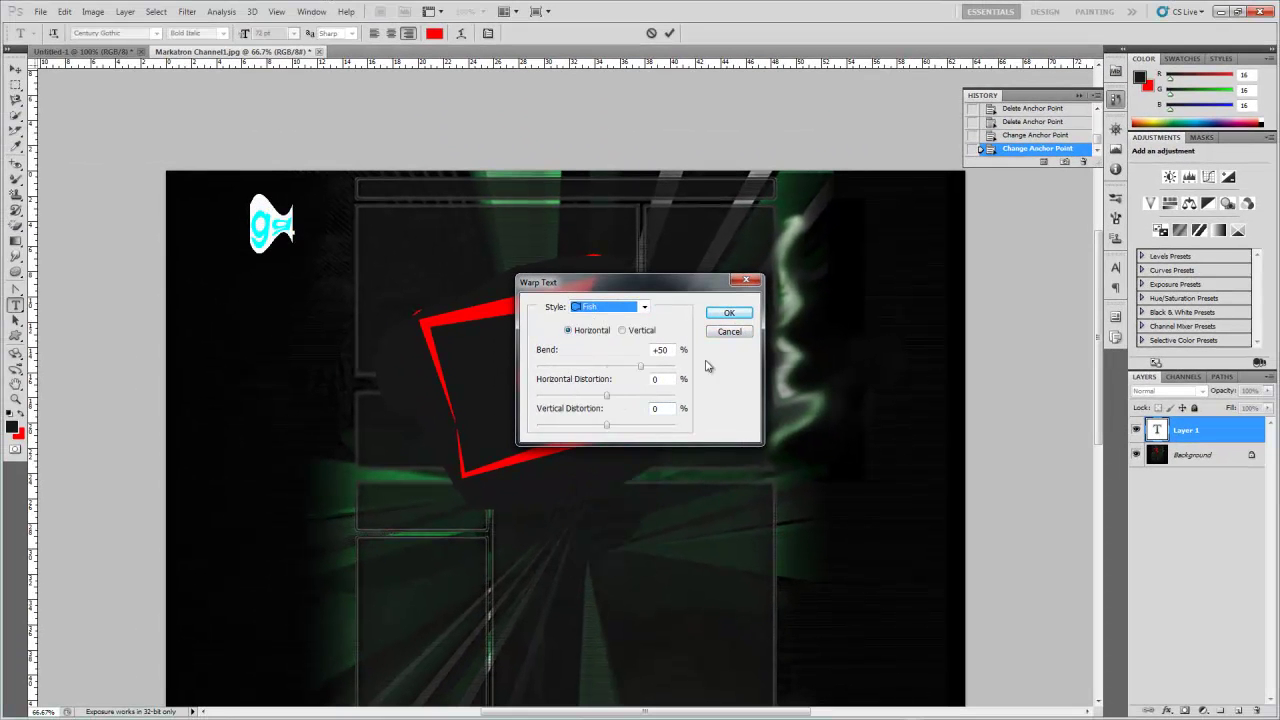
{"action": "left_click", "coordinate": [729, 312]}
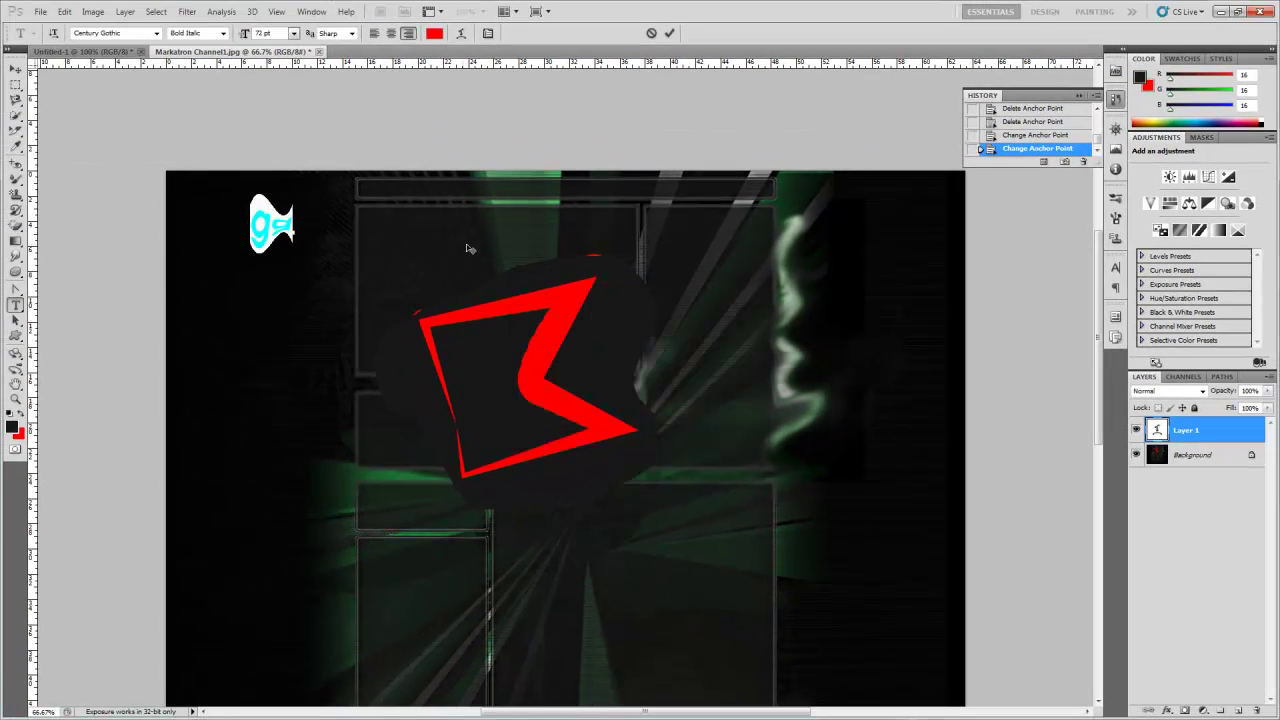
Show and collapse the character and paragraph settings, and commit the warped "gg" text with the Move tool.
{"action": "left_click", "coordinate": [489, 35]}
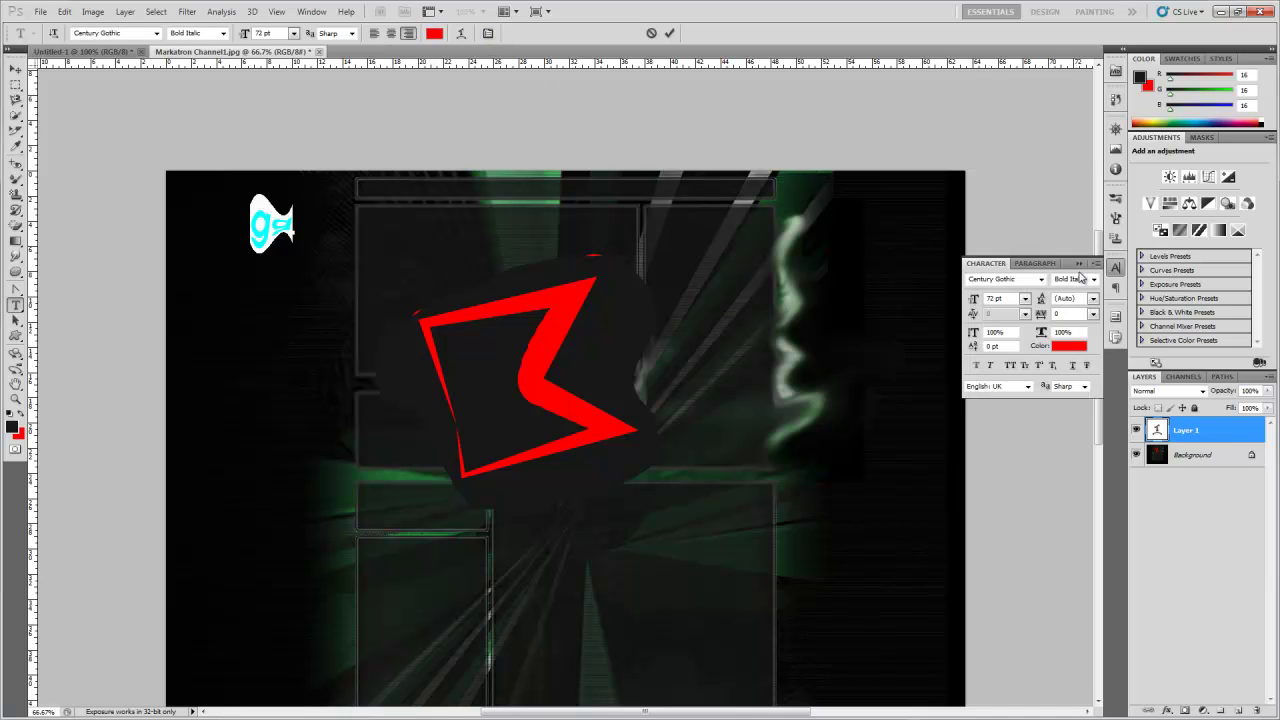
{"action": "left_click", "coordinate": [1078, 265]}
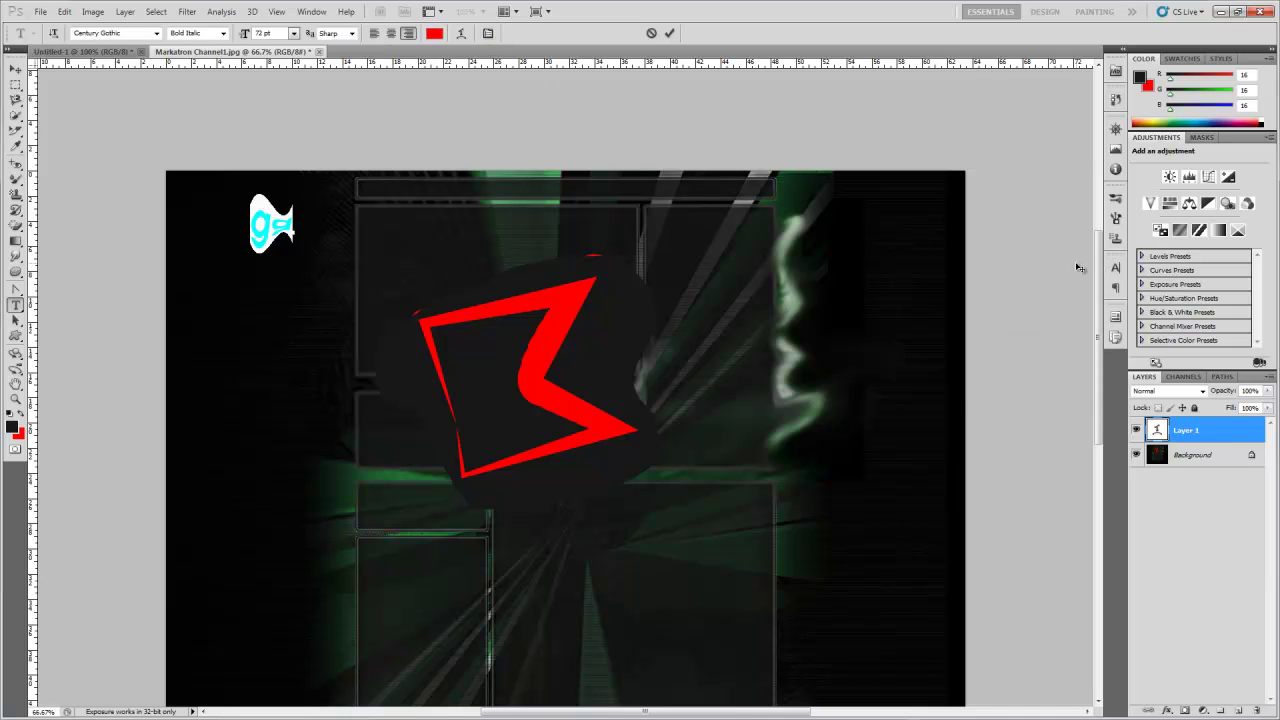
{"action": "left_click", "coordinate": [17, 70]}
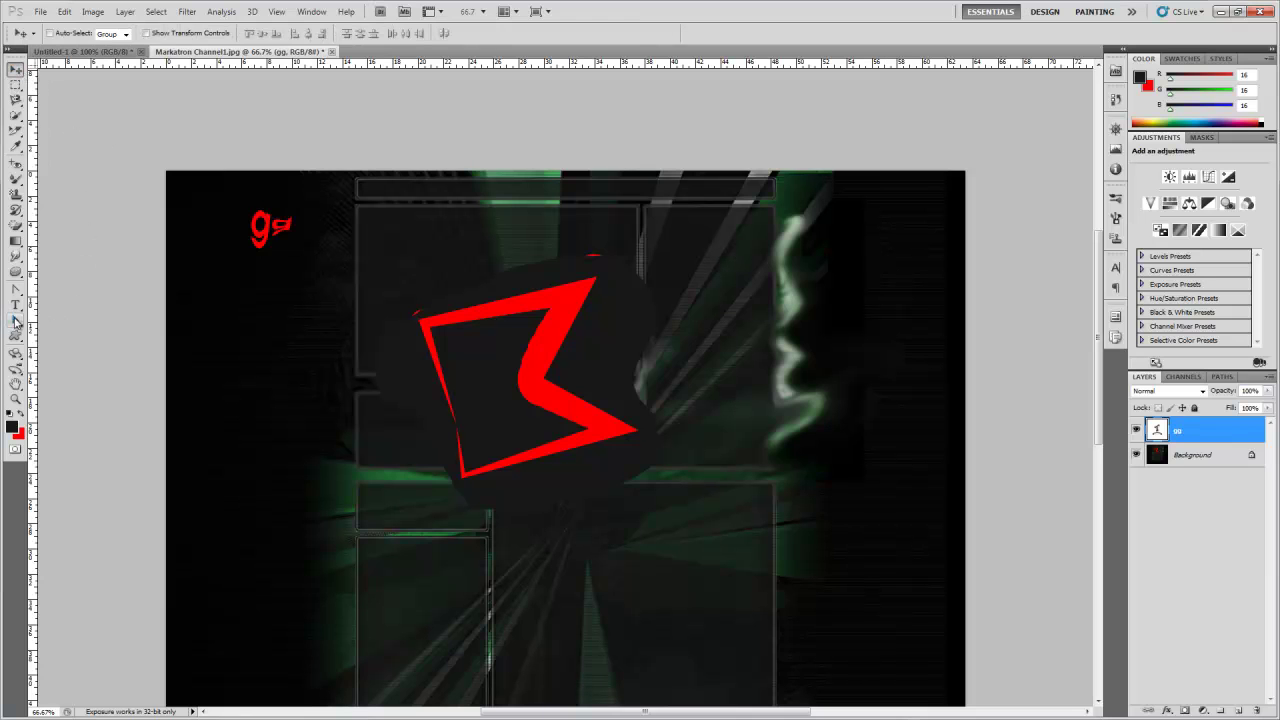
Draw a Pen tool path of seven points around the red outline, ending back at its starting point.
{"action": "left_click", "coordinate": [16, 322]}
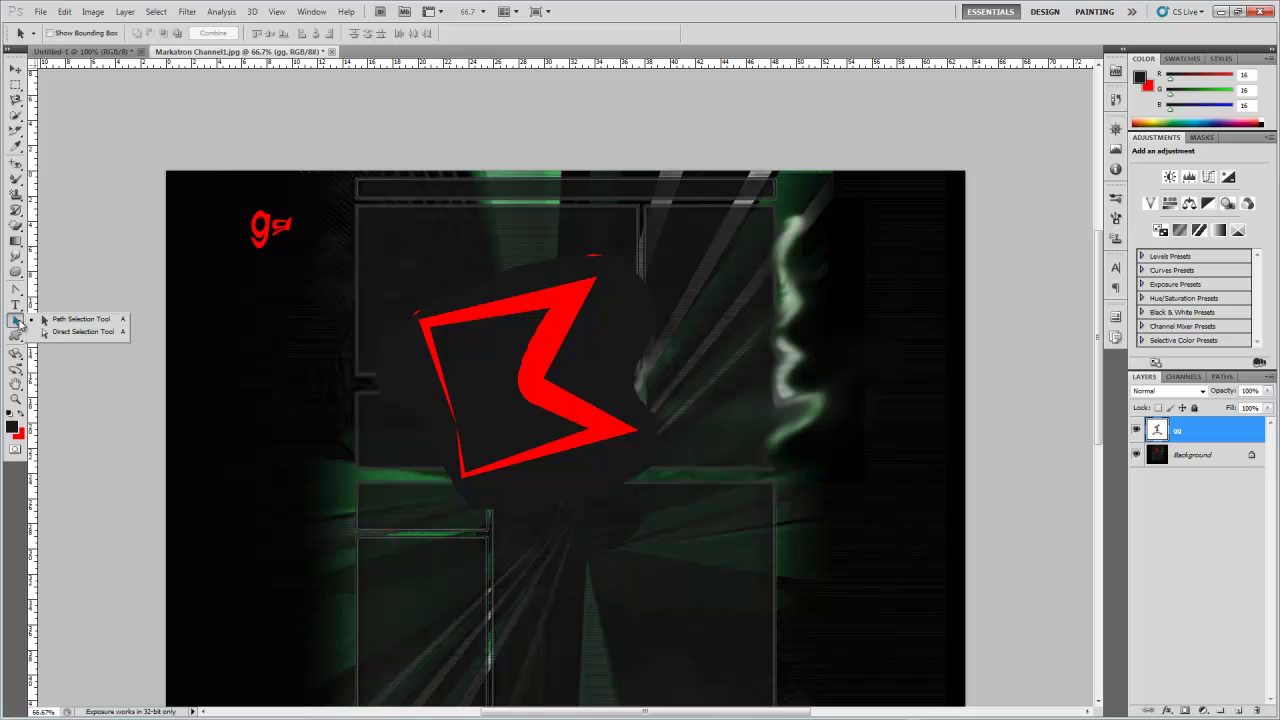
{"action": "left_click", "coordinate": [60, 319]}
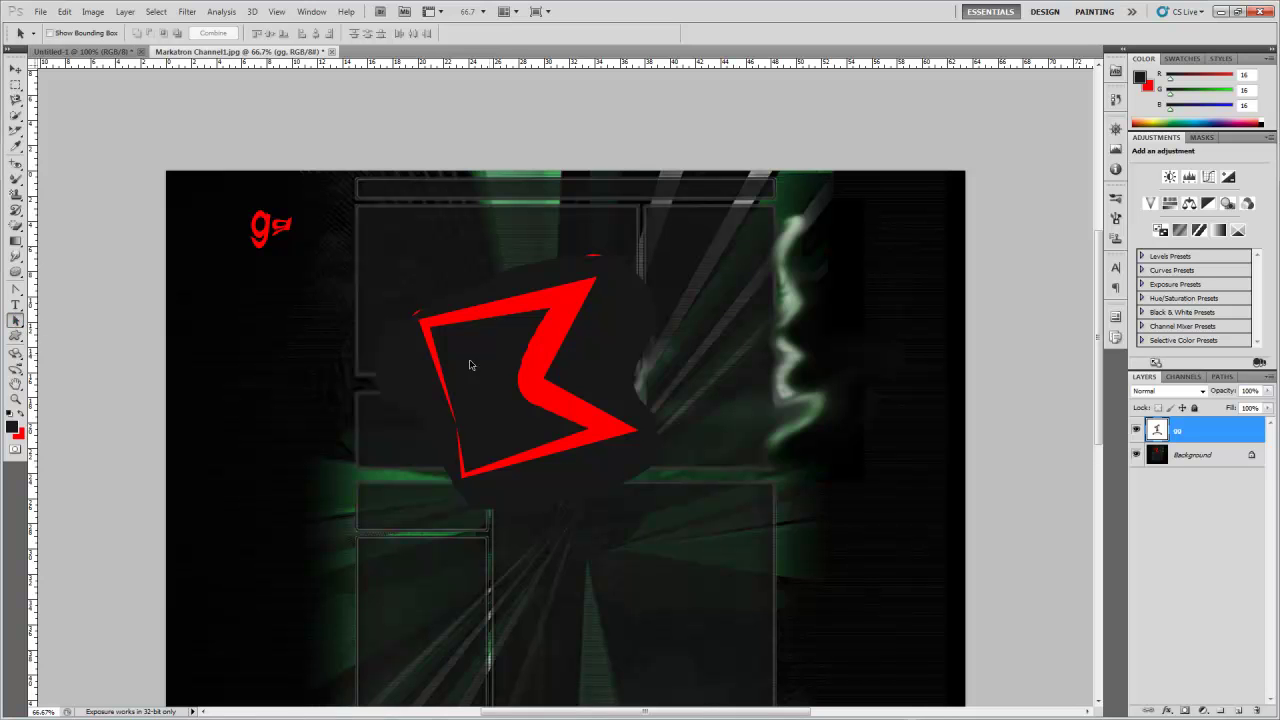
{"action": "left_click", "coordinate": [16, 289]}
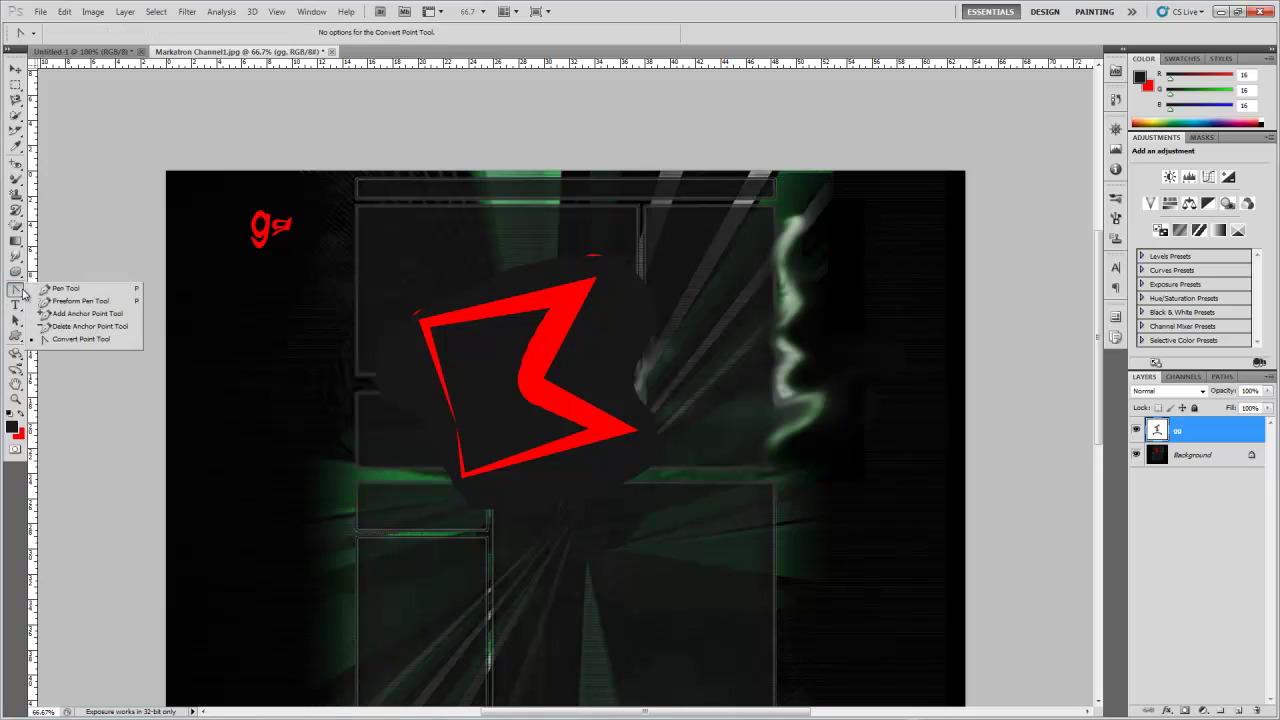
{"action": "left_click", "coordinate": [58, 292]}
{"action": "left_click", "coordinate": [435, 438]}
{"action": "left_click", "coordinate": [352, 259]}
{"action": "left_click", "coordinate": [581, 259]}
{"action": "left_click", "coordinate": [572, 416]}
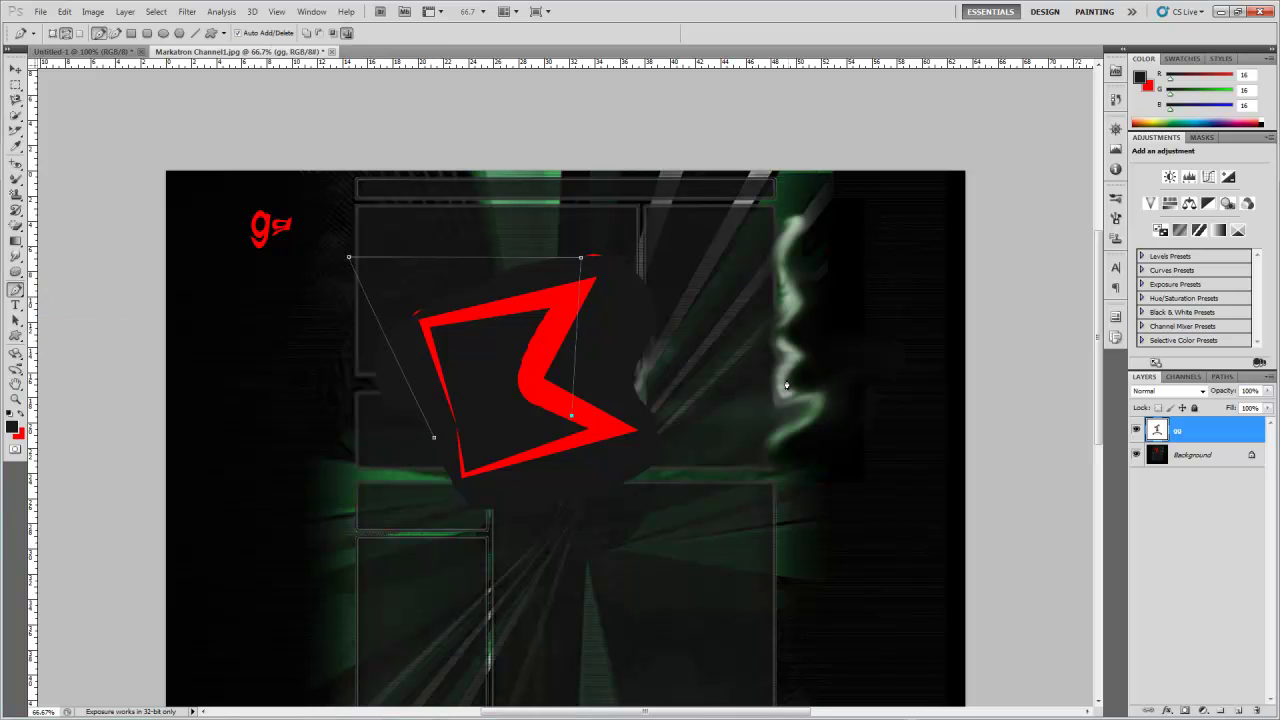
{"action": "left_click", "coordinate": [786, 382]}
{"action": "left_click", "coordinate": [701, 526]}
{"action": "left_click_drag", "start_coordinate": [504, 577], "coordinate": [508, 587]}
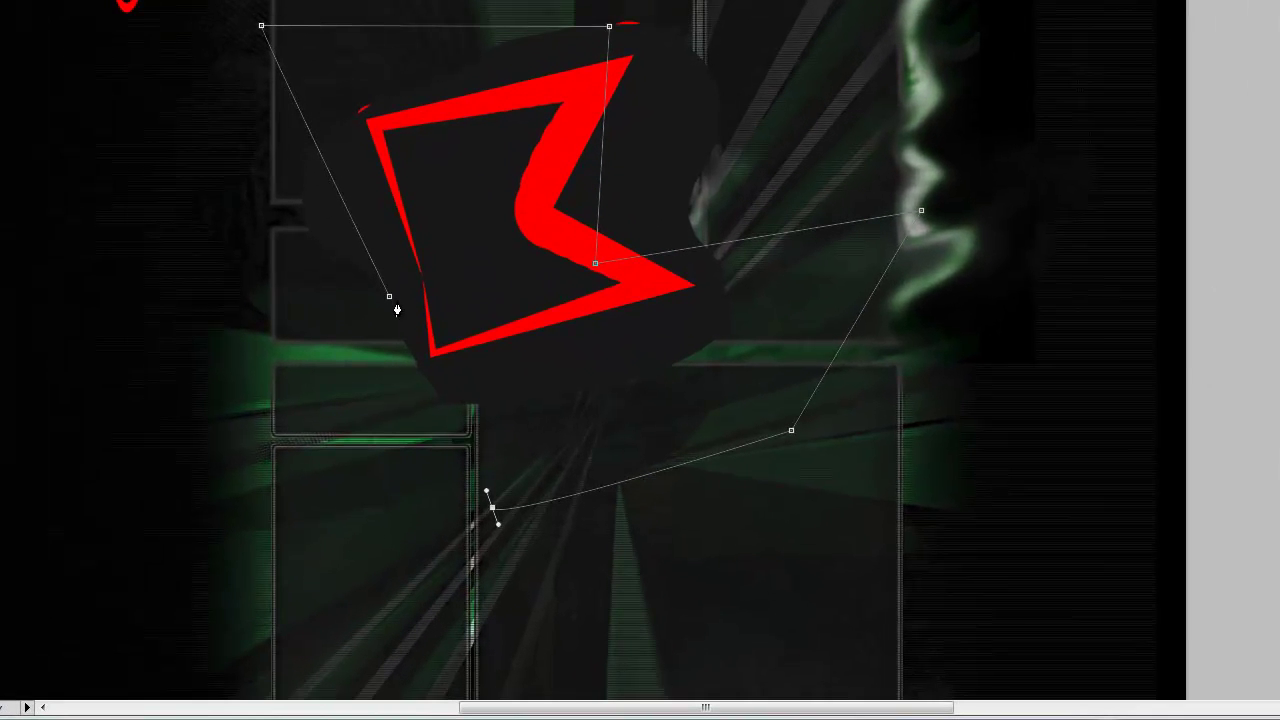
{"action": "left_click", "coordinate": [389, 297]}
Move the whole path slightly down with the Path Selection tool, and show the path's context commands.
{"action": "left_click", "coordinate": [313, 142]}
{"action": "left_click_drag", "start_coordinate": [313, 142], "coordinate": [66, 289]}
{"action": "left_click_drag", "start_coordinate": [637, 350], "coordinate": [885, 275]}
{"action": "right_click", "coordinate": [818, 298]}
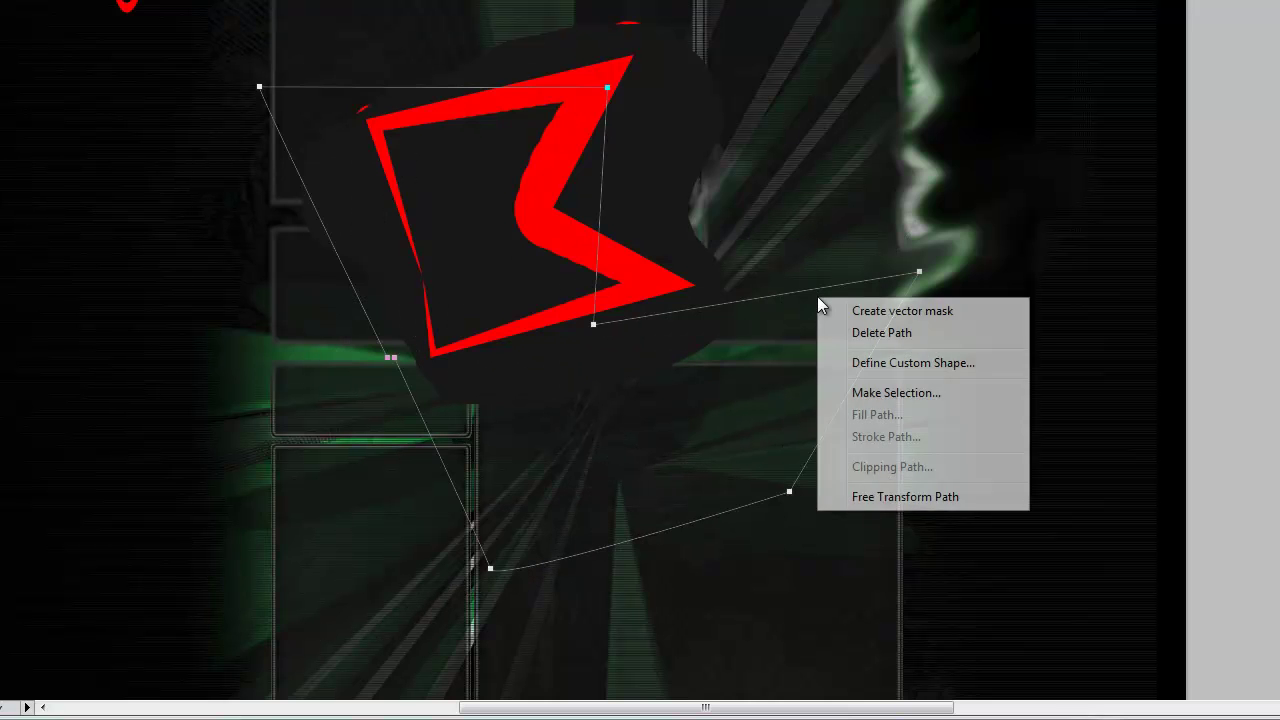
{"action": "right_click", "coordinate": [799, 289]}
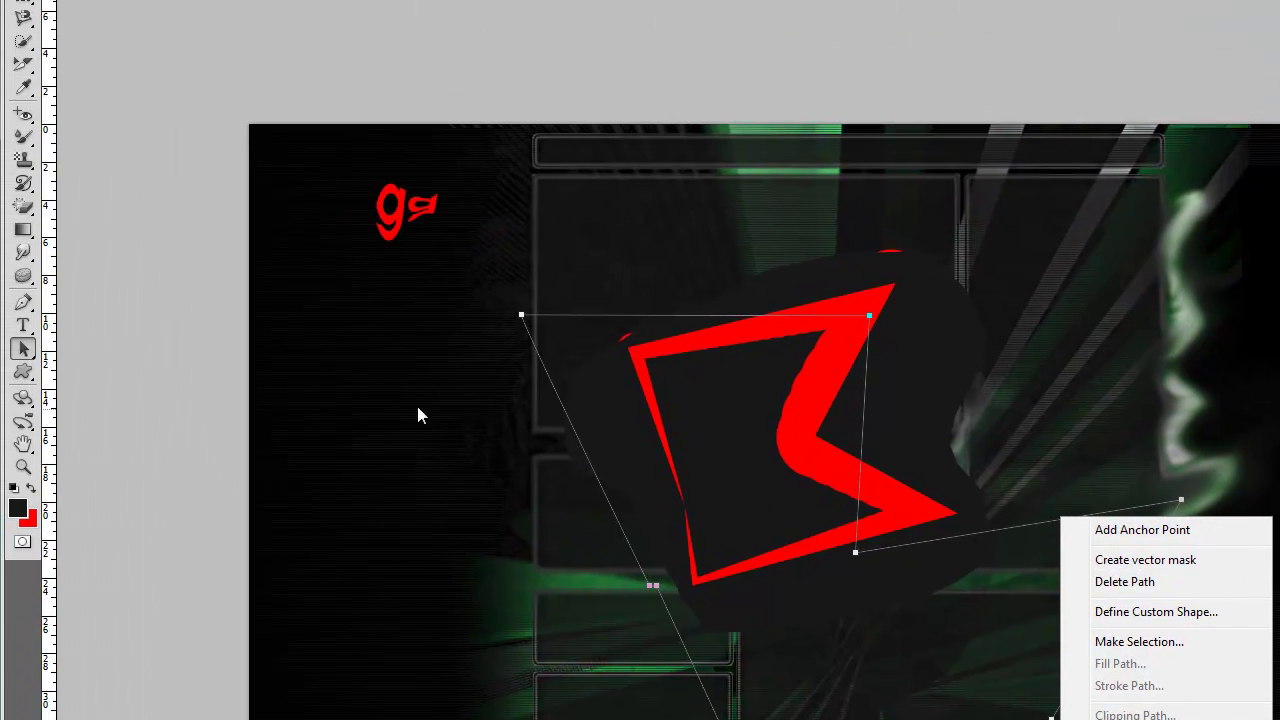
Reshape the path with the Direct Selection tool, bending its upper segment into an arch above the red outline.
{"action": "left_click", "coordinate": [23, 348]}
{"action": "right_click", "coordinate": [25, 348]}
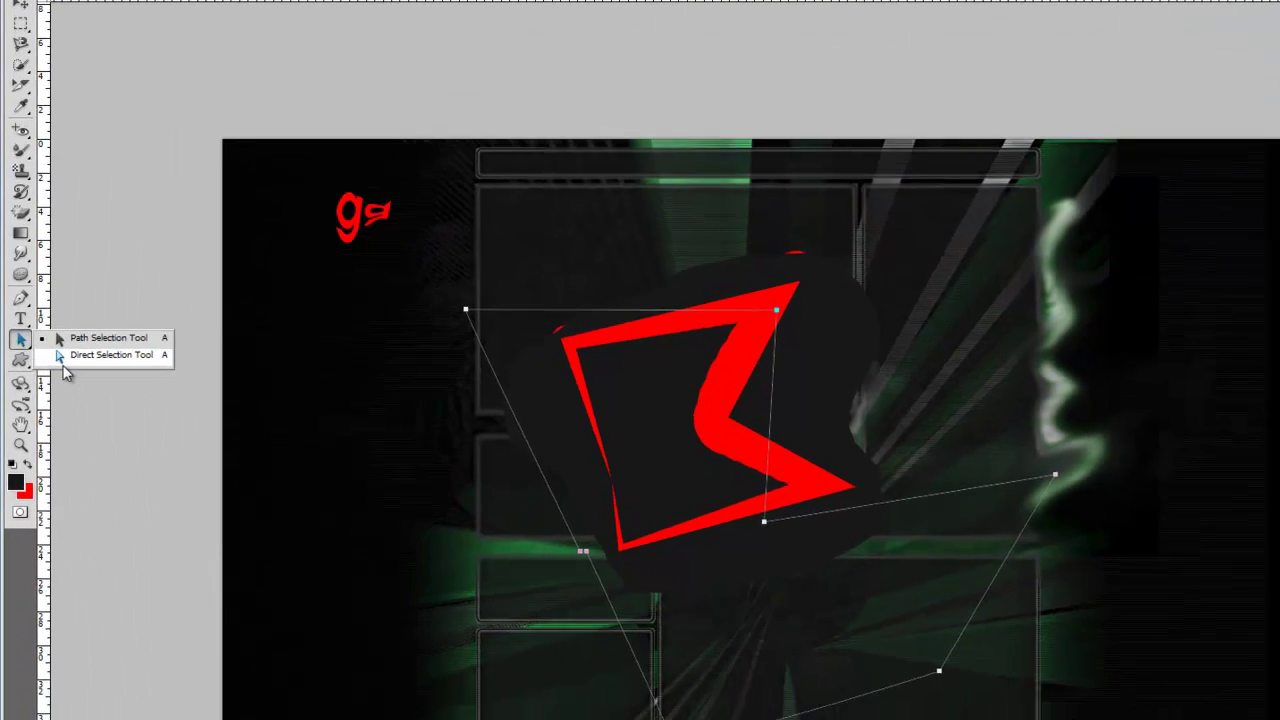
{"action": "left_click", "coordinate": [90, 355]}
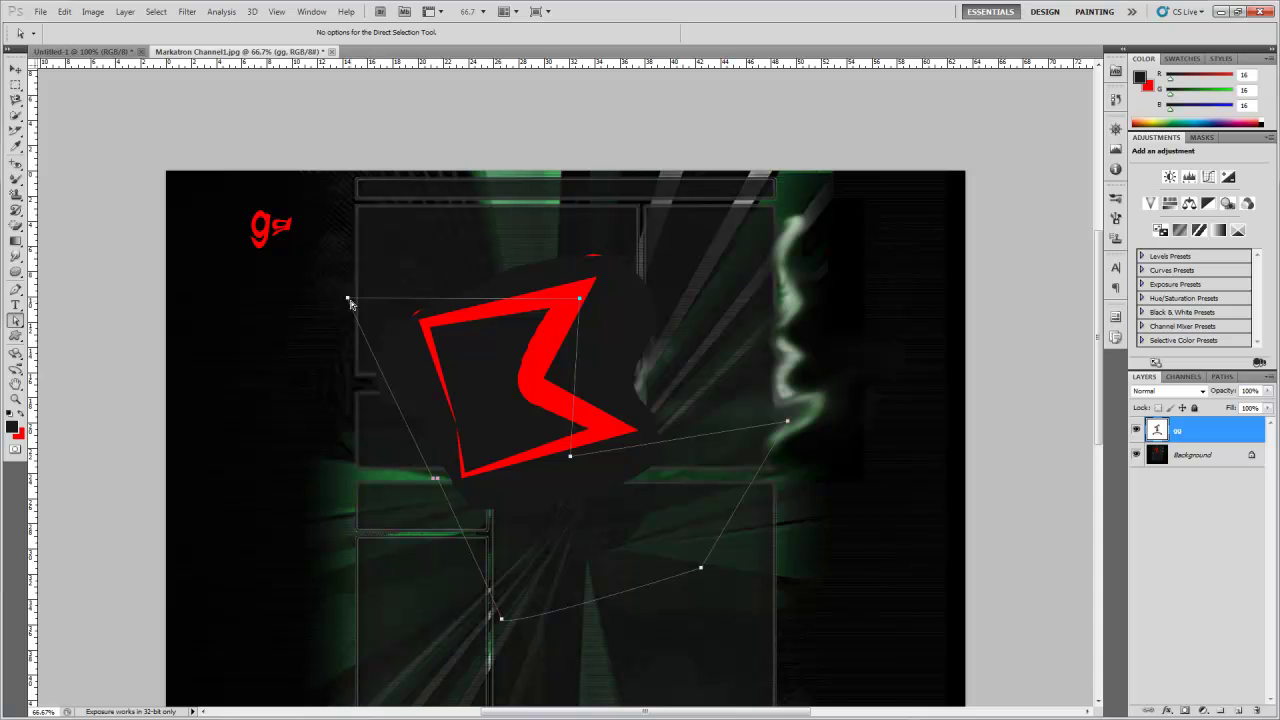
{"action": "left_click_drag", "start_coordinate": [348, 301], "coordinate": [547, 190]}
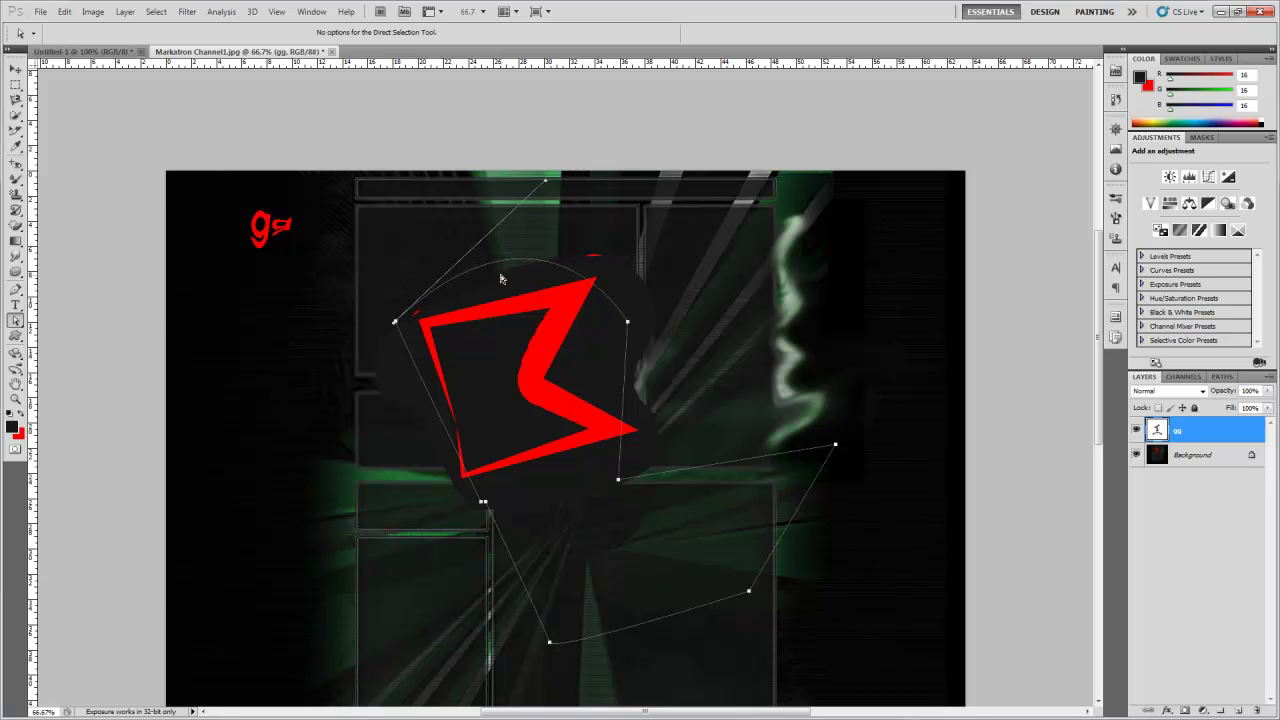
{"action": "left_click", "coordinate": [15, 289]}
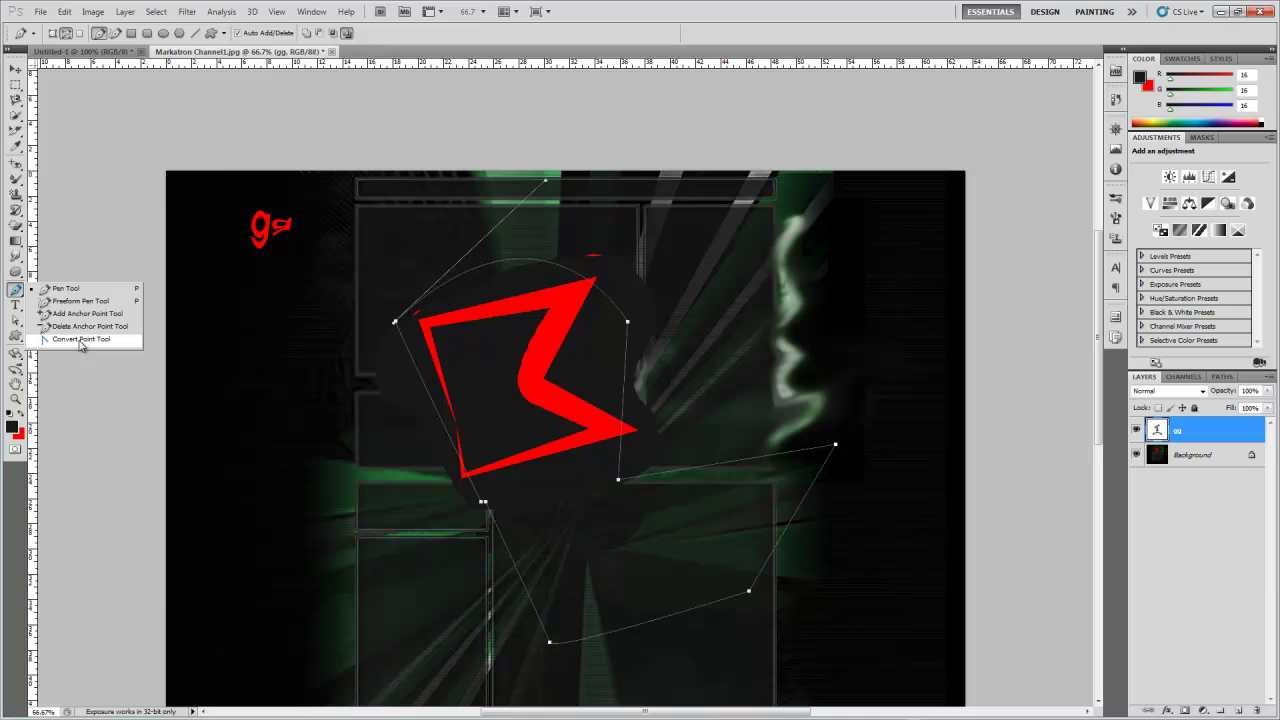
Draw a dark filled rectangle as a shape layer over the lower-left part of the red outline.
{"action": "left_click", "coordinate": [15, 336]}
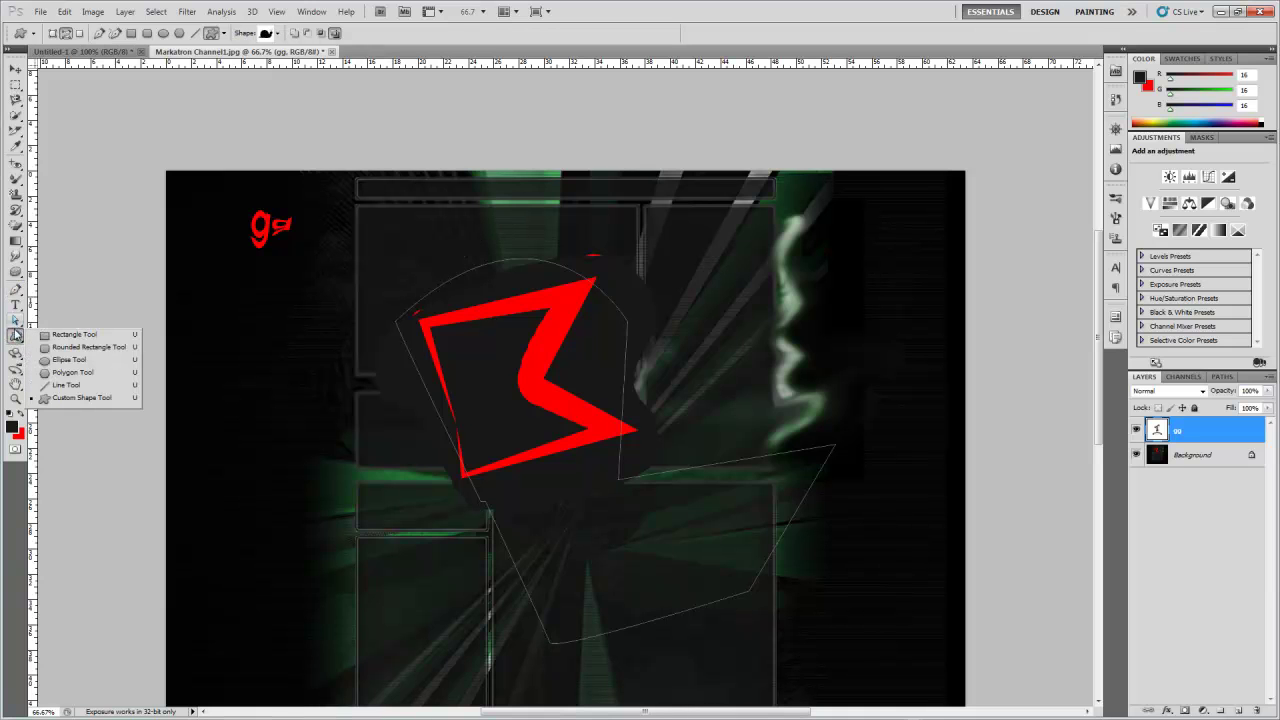
{"action": "left_click", "coordinate": [72, 334]}
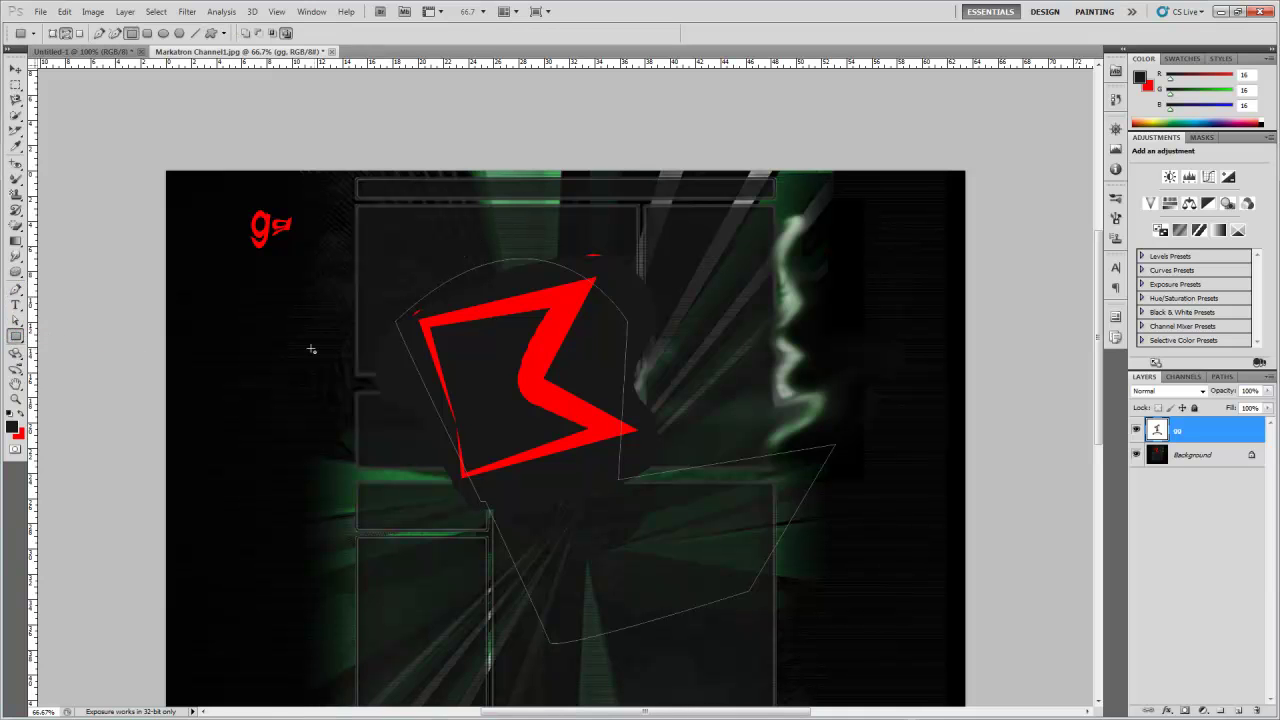
{"action": "left_click_drag", "start_coordinate": [319, 372], "coordinate": [585, 594]}
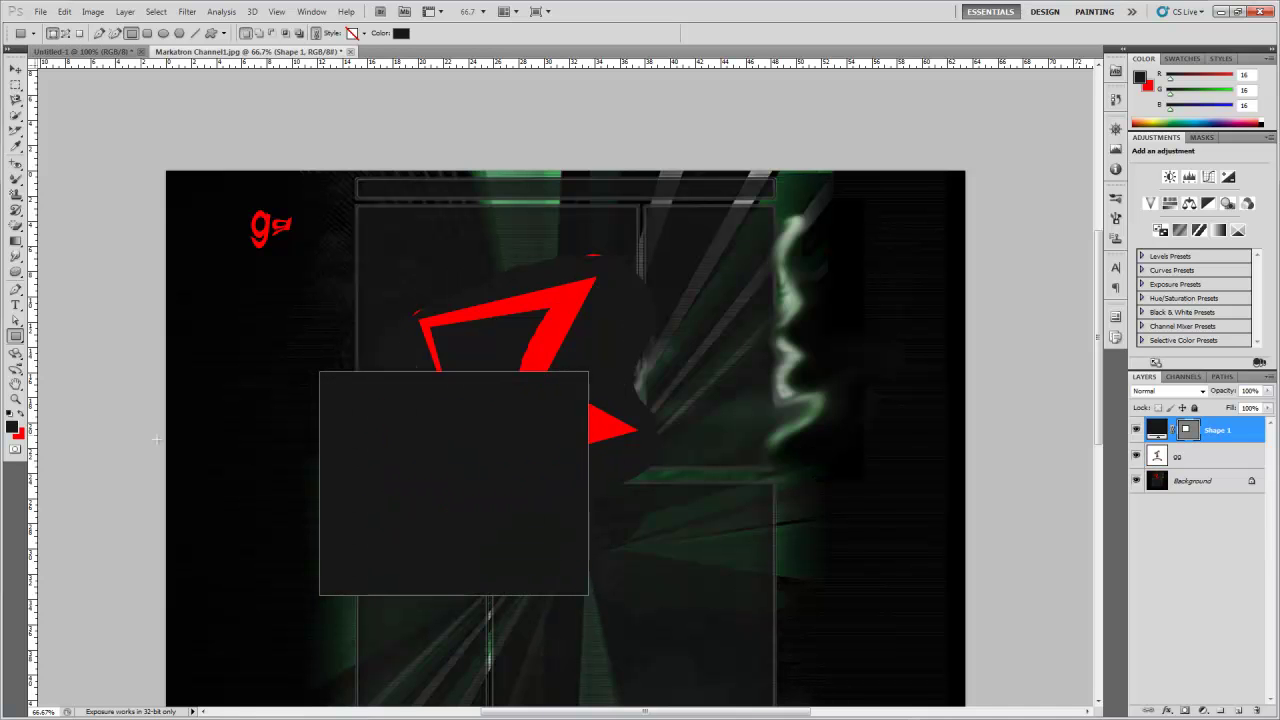
Draw a rounded rectangle shape layer with a 10 px corner radius over the red outline in the middle of the image.
{"action": "left_click", "coordinate": [16, 338]}
{"action": "left_click", "coordinate": [44, 347]}
{"action": "left_click_drag", "start_coordinate": [411, 281], "coordinate": [666, 551]}
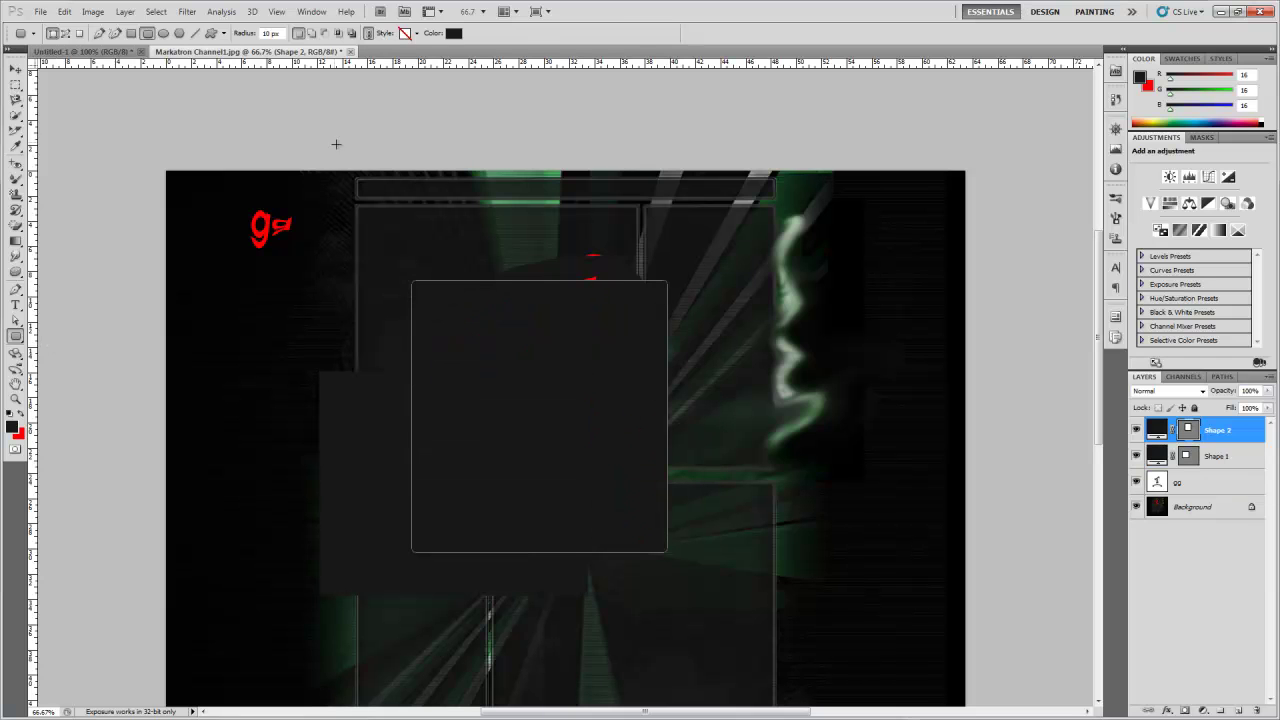
Set the rounded rectangle's corner radius to 278 cm and draw a tall capsule-shaped layer over the image's right part.
{"action": "left_click", "coordinate": [270, 33]}
{"action": "key", "text": "Return"}
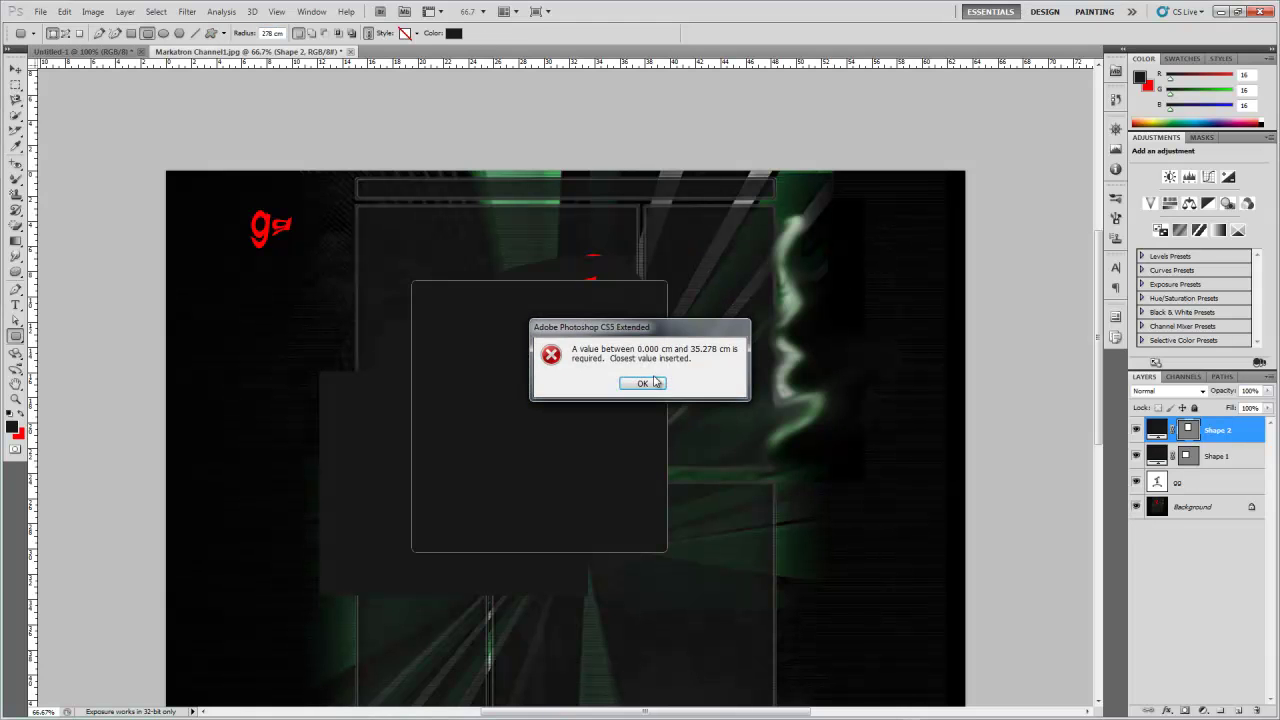
{"action": "left_click", "coordinate": [653, 383]}
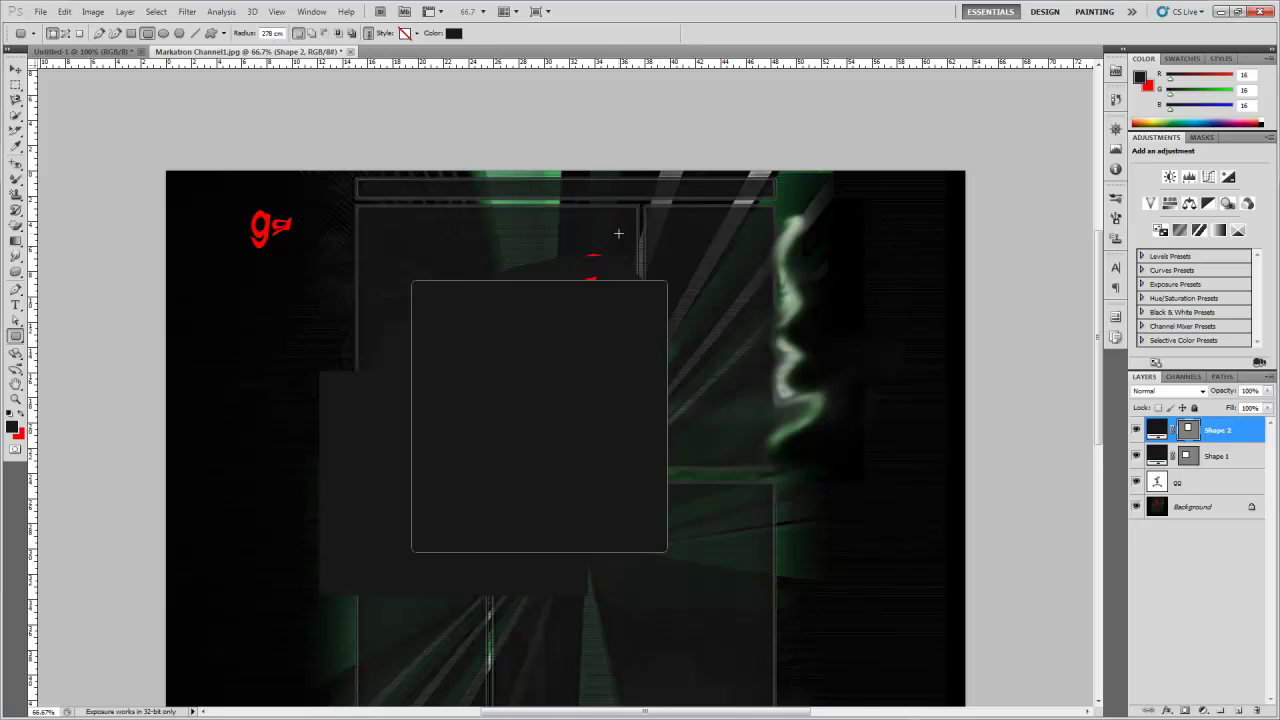
{"action": "left_click_drag", "start_coordinate": [740, 314], "coordinate": [872, 650]}
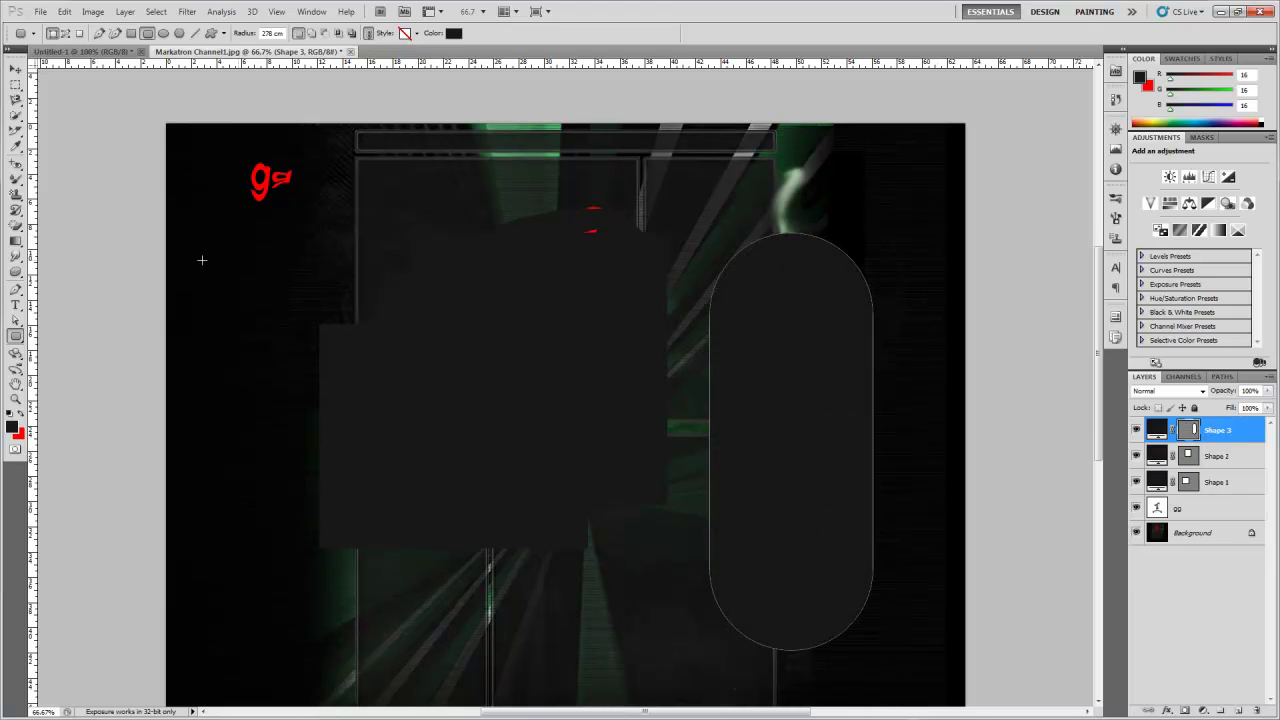
Draw a large circle with the Ellipse tool as a shape layer over the centre of the image.
{"action": "left_click", "coordinate": [15, 336]}
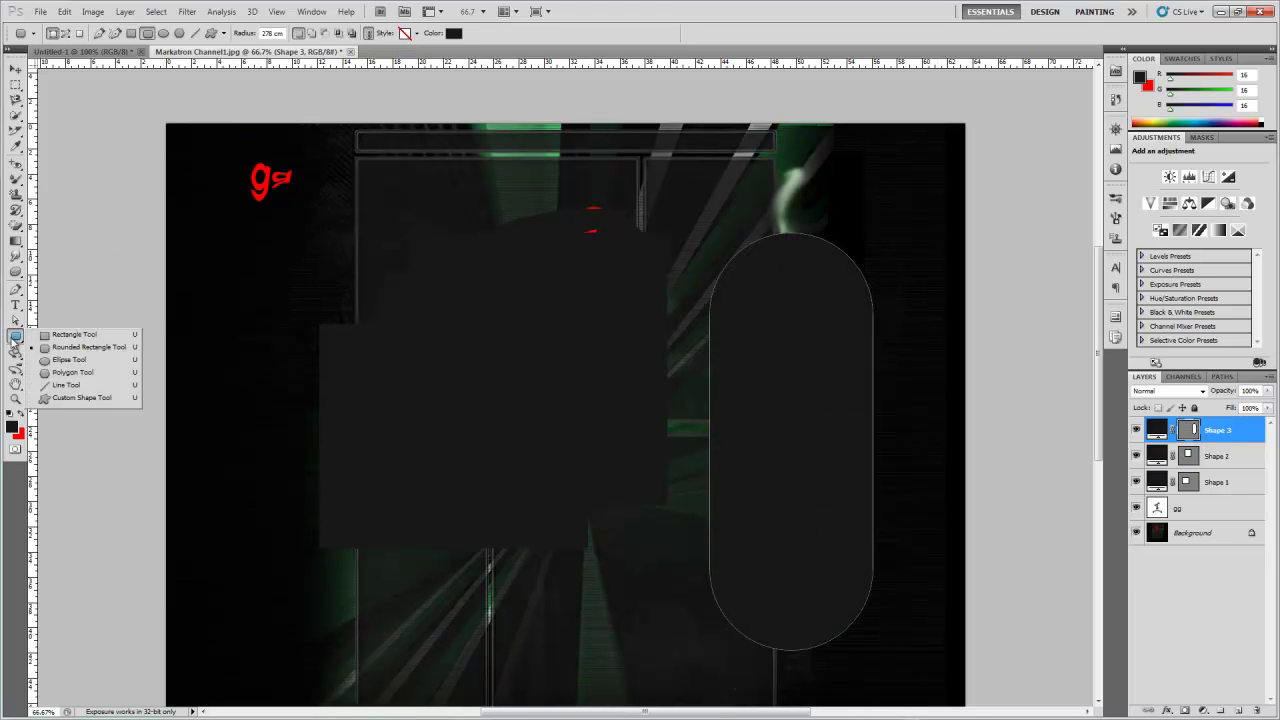
{"action": "left_click", "coordinate": [65, 360]}
{"action": "left_click_drag", "start_coordinate": [350, 280], "coordinate": [810, 648]}
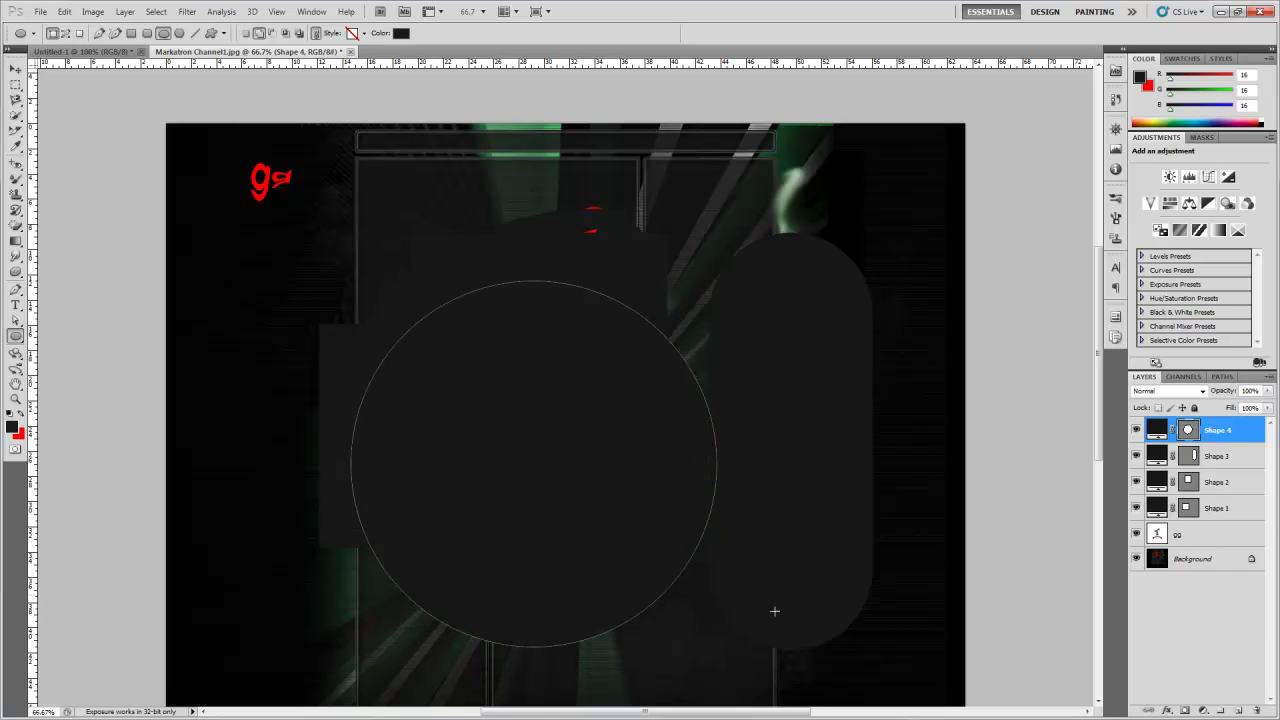
Draw a five-sided polygon as a shape layer in the upper-left part of the image, near the red lettering.
{"action": "left_click", "coordinate": [18, 338]}
{"action": "left_click", "coordinate": [70, 376]}
{"action": "left_click_drag", "start_coordinate": [386, 250], "coordinate": [429, 172]}
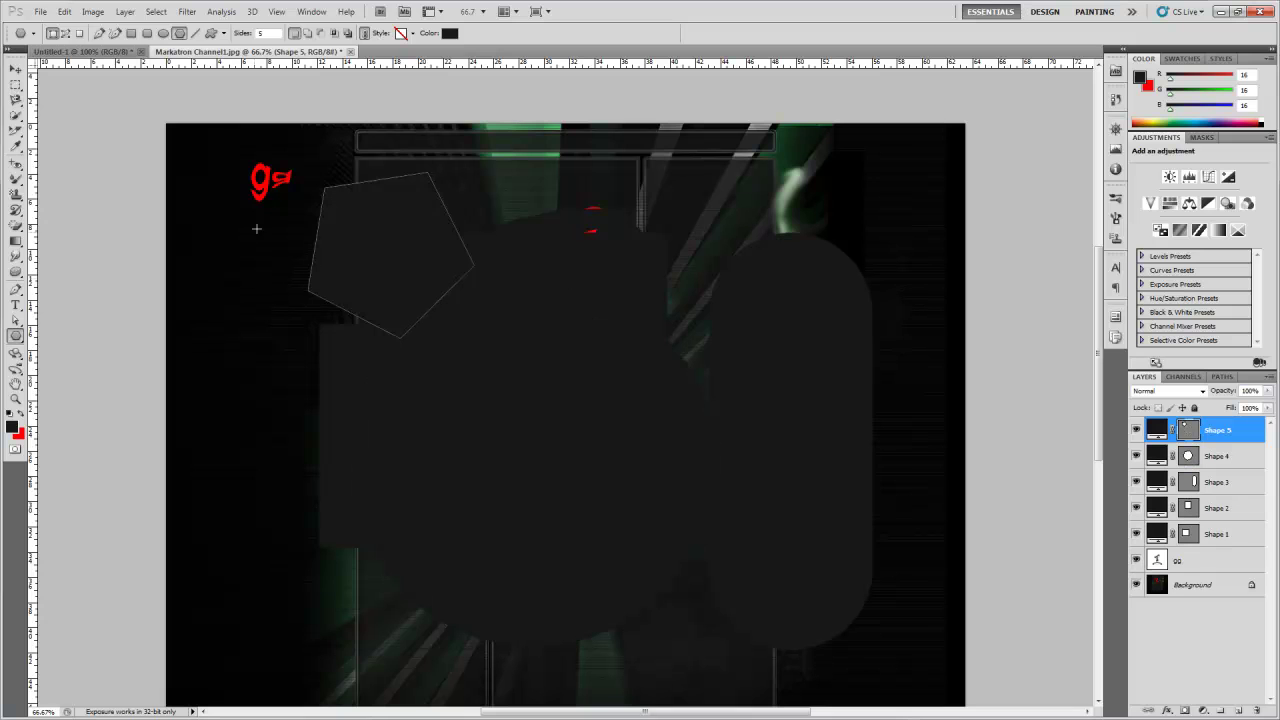
Draw a thin diagonal line with the Line tool across the lower-left part of the image.
{"action": "left_click", "coordinate": [17, 340]}
{"action": "left_click", "coordinate": [60, 388]}
{"action": "left_click_drag", "start_coordinate": [295, 511], "coordinate": [436, 655]}
Browse the preset custom shapes, pick Bone, and draw it across the lower-left part of the image.
{"action": "left_click", "coordinate": [20, 341]}
{"action": "left_click", "coordinate": [40, 353]}
{"action": "left_click", "coordinate": [20, 341]}
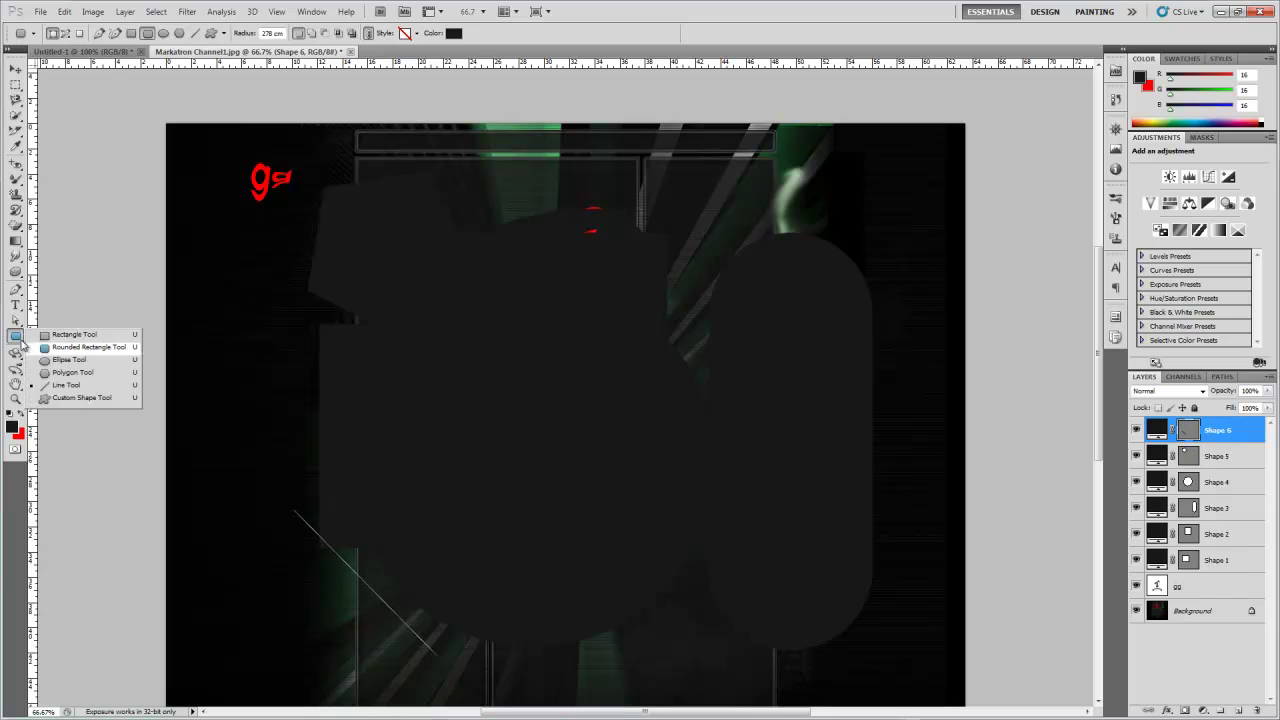
{"action": "left_click", "coordinate": [120, 400]}
{"action": "left_click", "coordinate": [280, 34]}
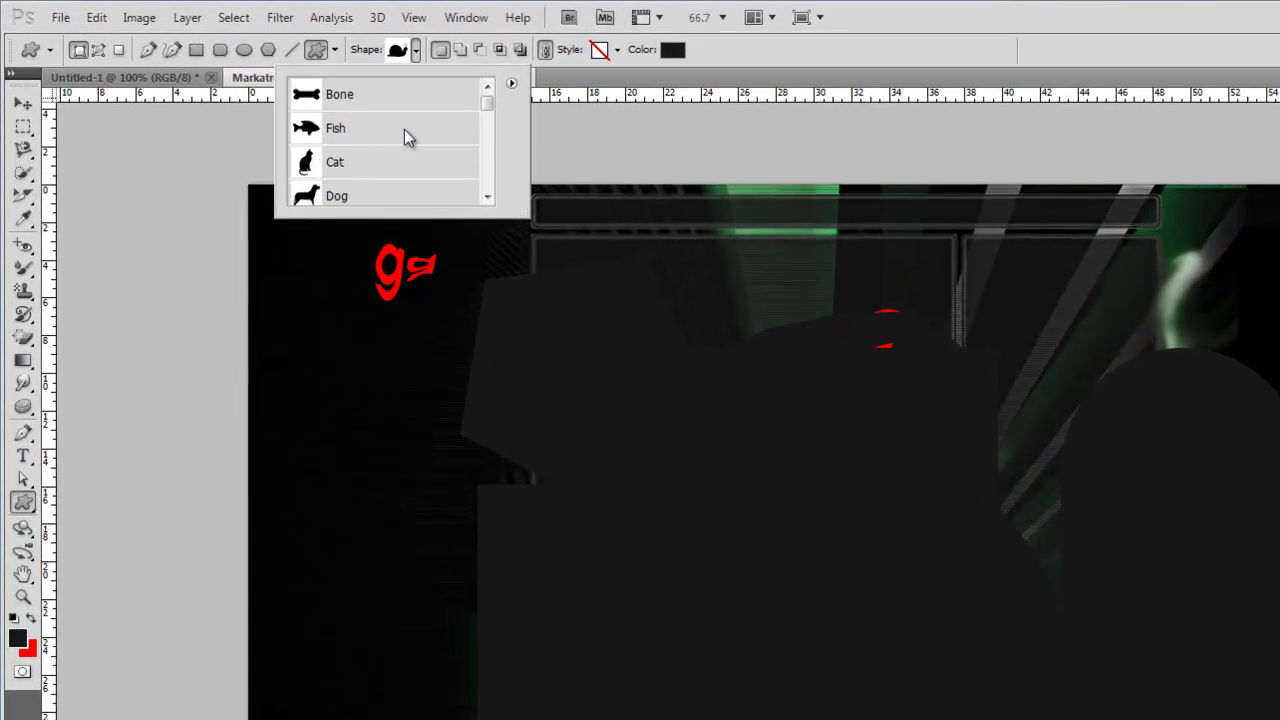
{"action": "scroll", "coordinate": [273, 92], "scroll_direction": "down", "scroll_amount": 3}
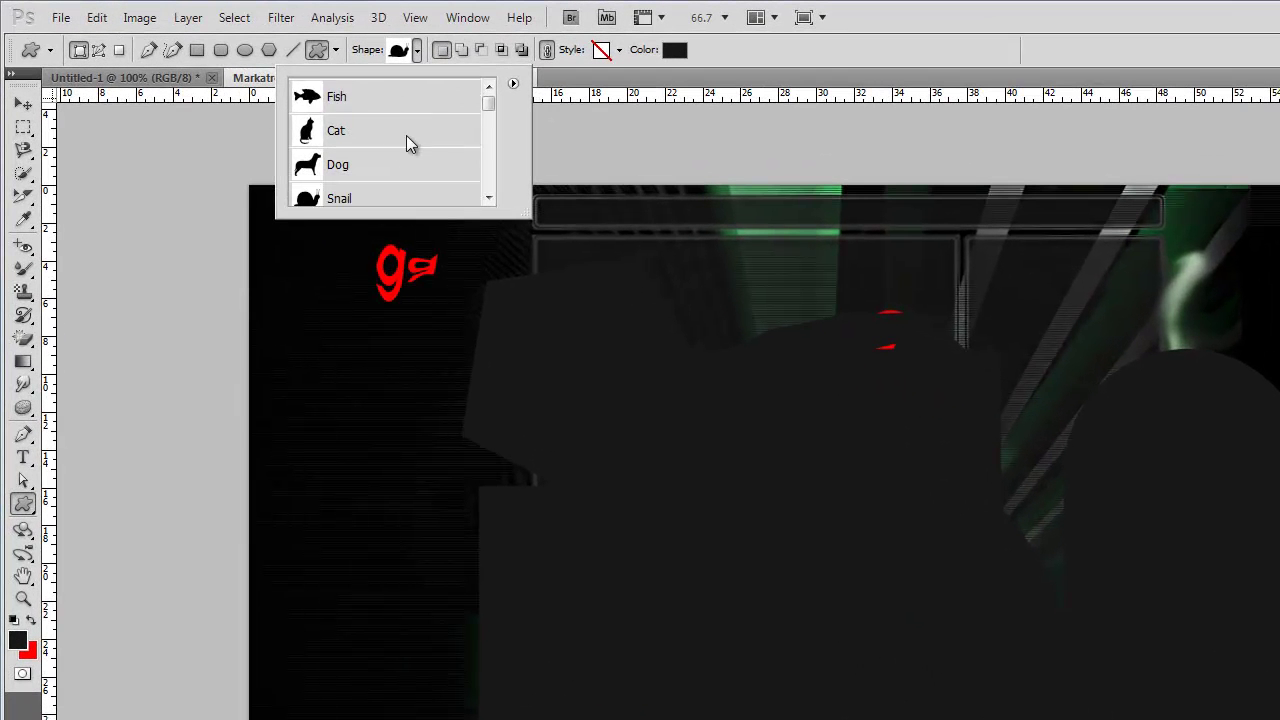
{"action": "scroll", "coordinate": [406, 137], "scroll_direction": "down", "scroll_amount": 7}
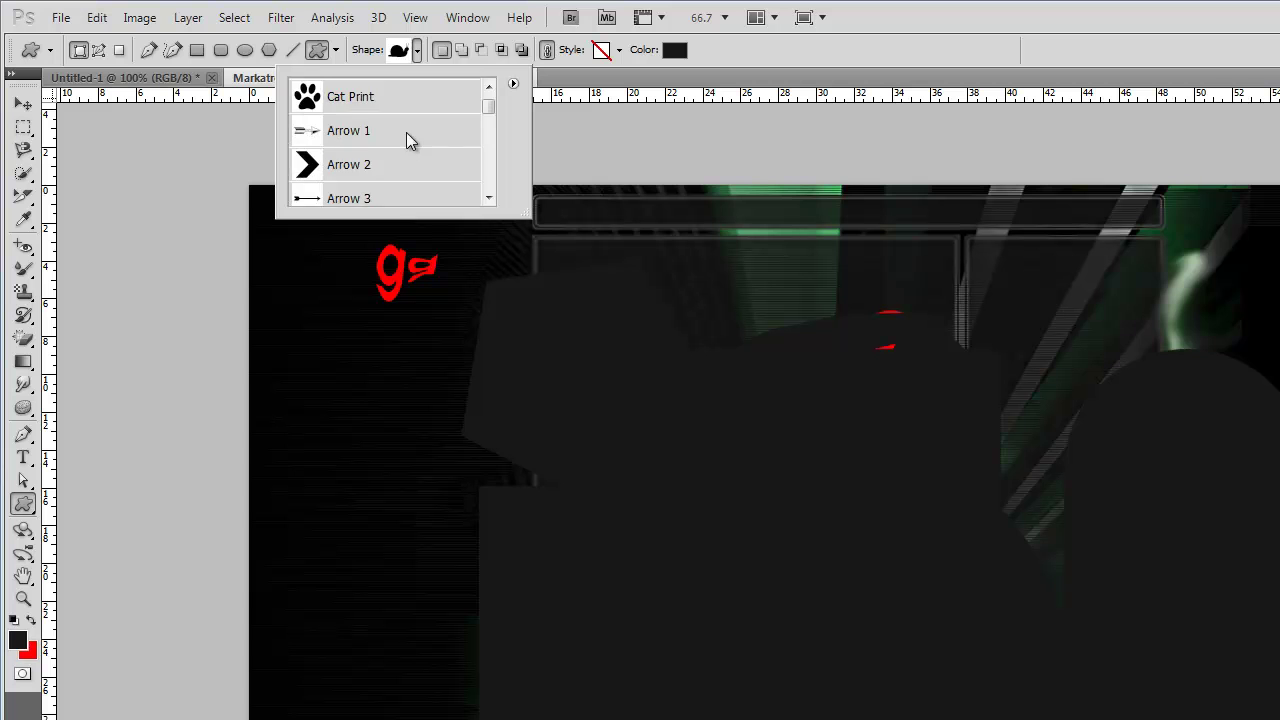
{"action": "scroll", "coordinate": [406, 137], "scroll_direction": "down", "scroll_amount": 9}
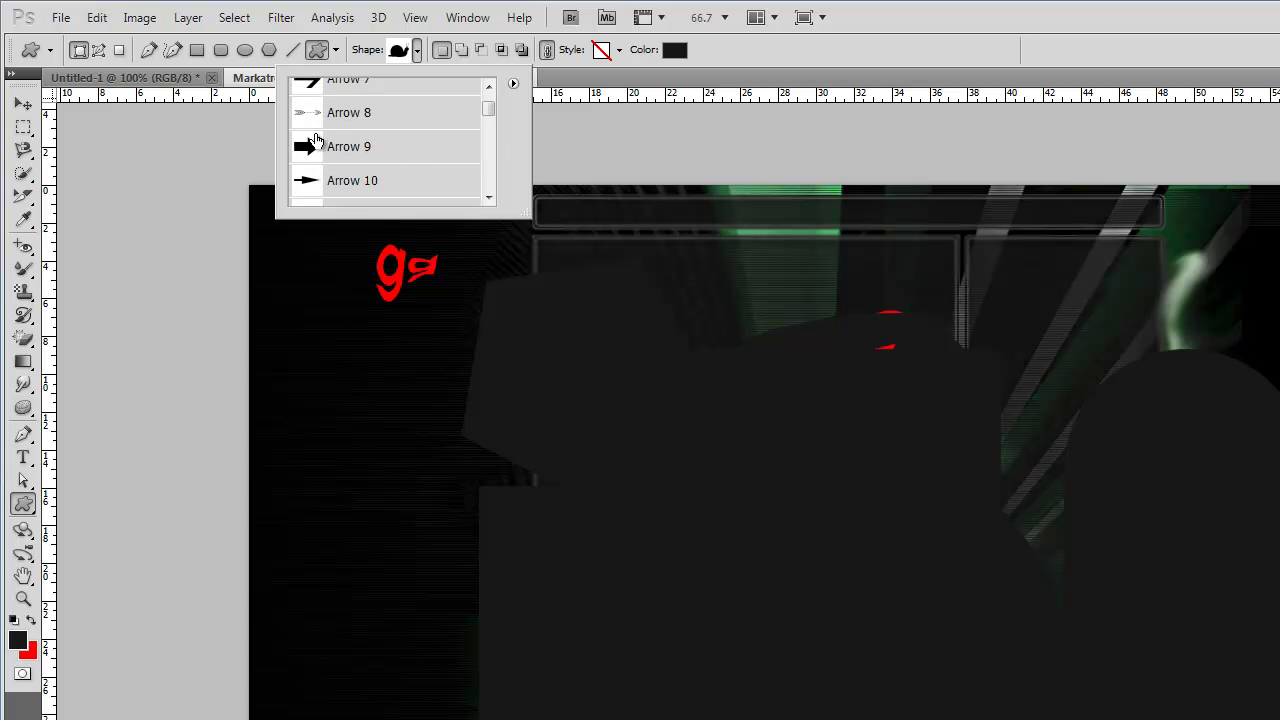
{"action": "left_click_drag", "start_coordinate": [493, 113], "coordinate": [489, 97]}
{"action": "left_click", "coordinate": [443, 100]}
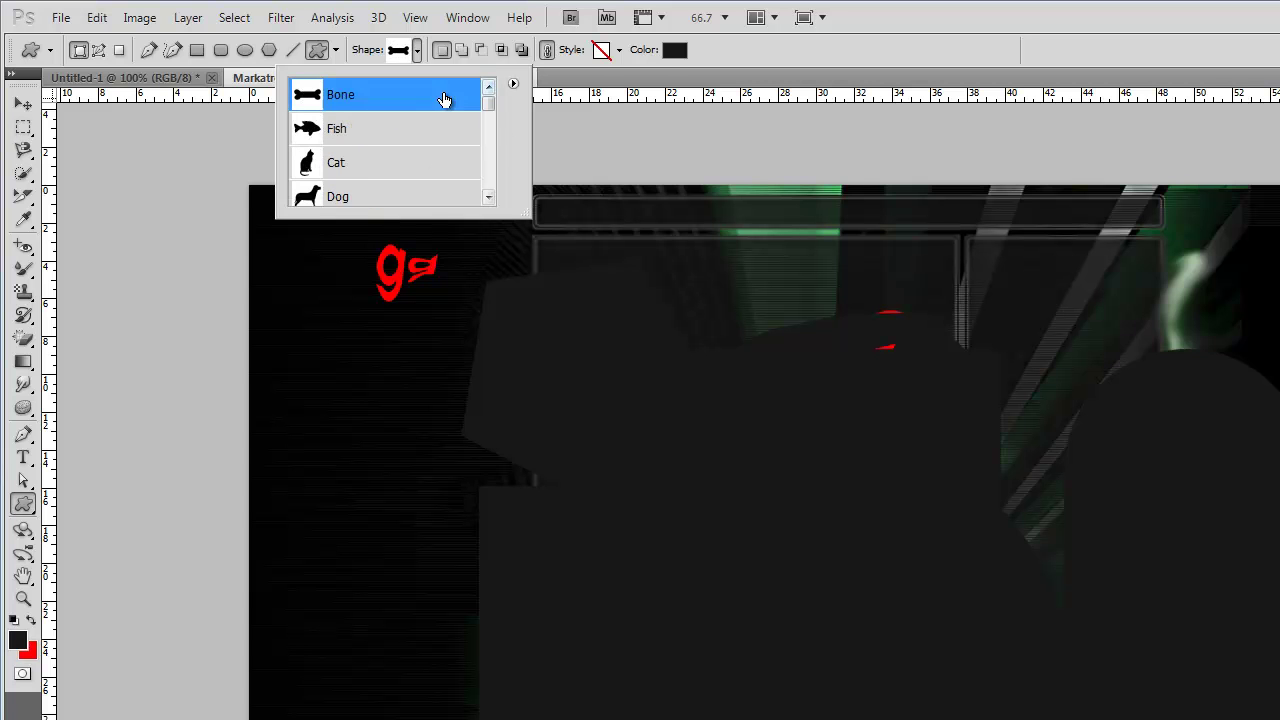
{"action": "left_click_drag", "start_coordinate": [293, 652], "coordinate": [597, 526]}
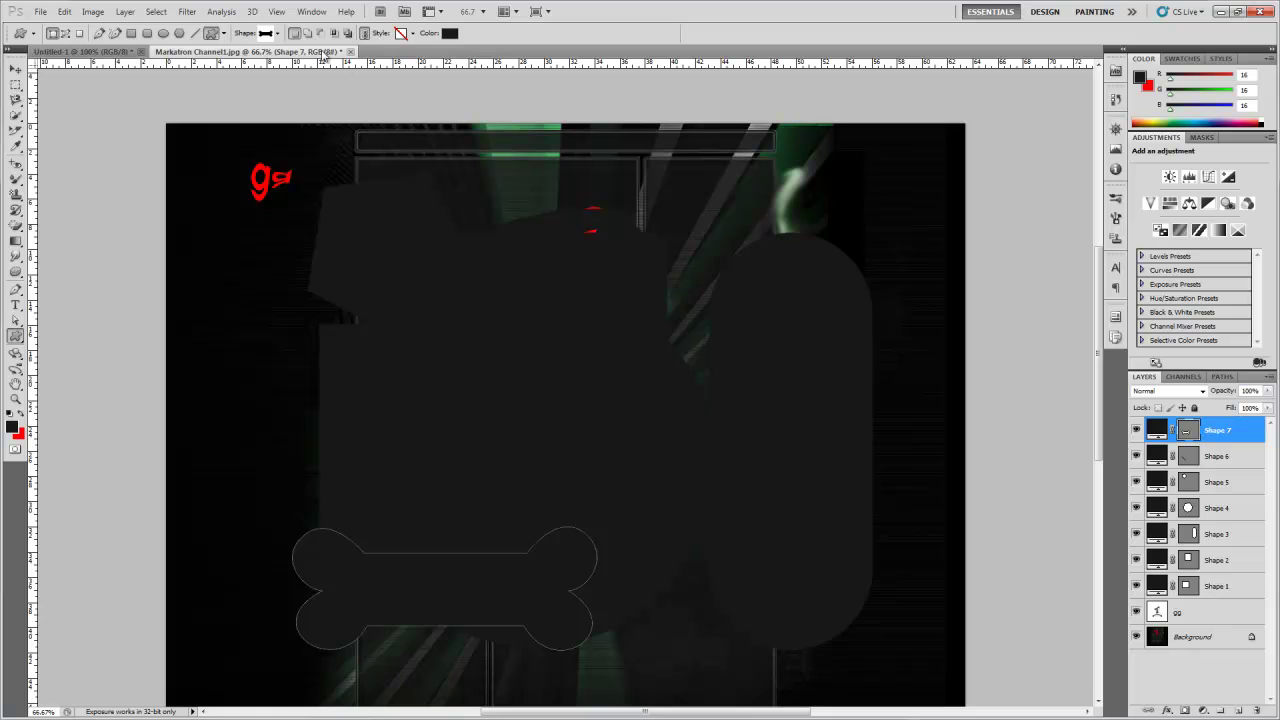
Draw a large Fish custom shape across the upper-right part of the image.
{"action": "left_click", "coordinate": [278, 35]}
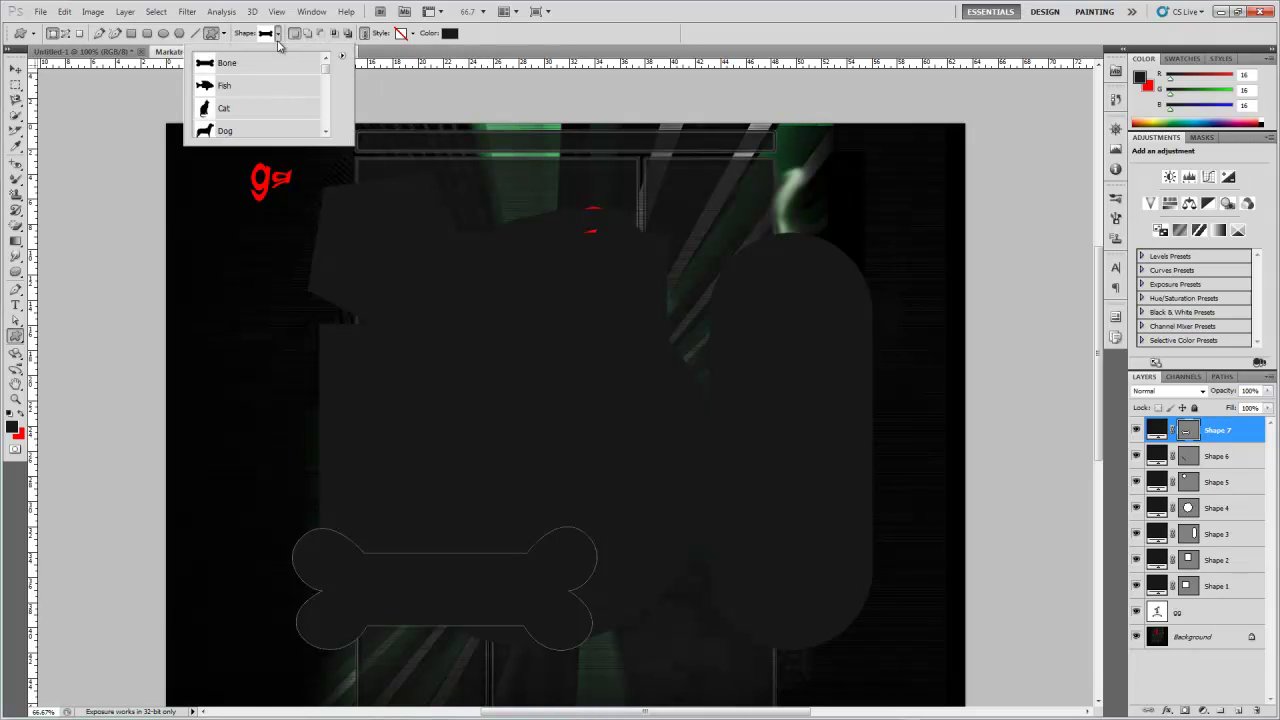
{"action": "left_click", "coordinate": [246, 92]}
{"action": "left_click", "coordinate": [490, 172]}
{"action": "left_click_drag", "start_coordinate": [490, 172], "coordinate": [868, 366]}
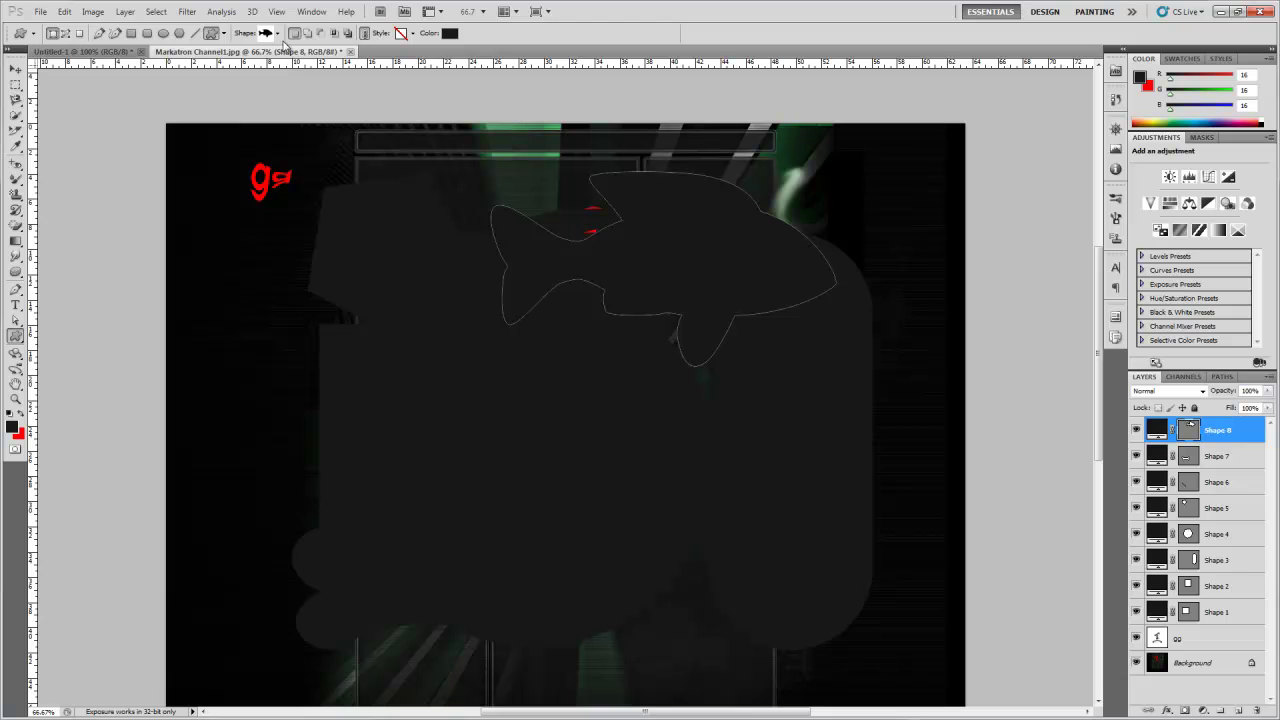
Draw a small Dog custom shape near the bottom edge of the image, below the bone.
{"action": "left_click", "coordinate": [278, 33]}
{"action": "left_click", "coordinate": [266, 134]}
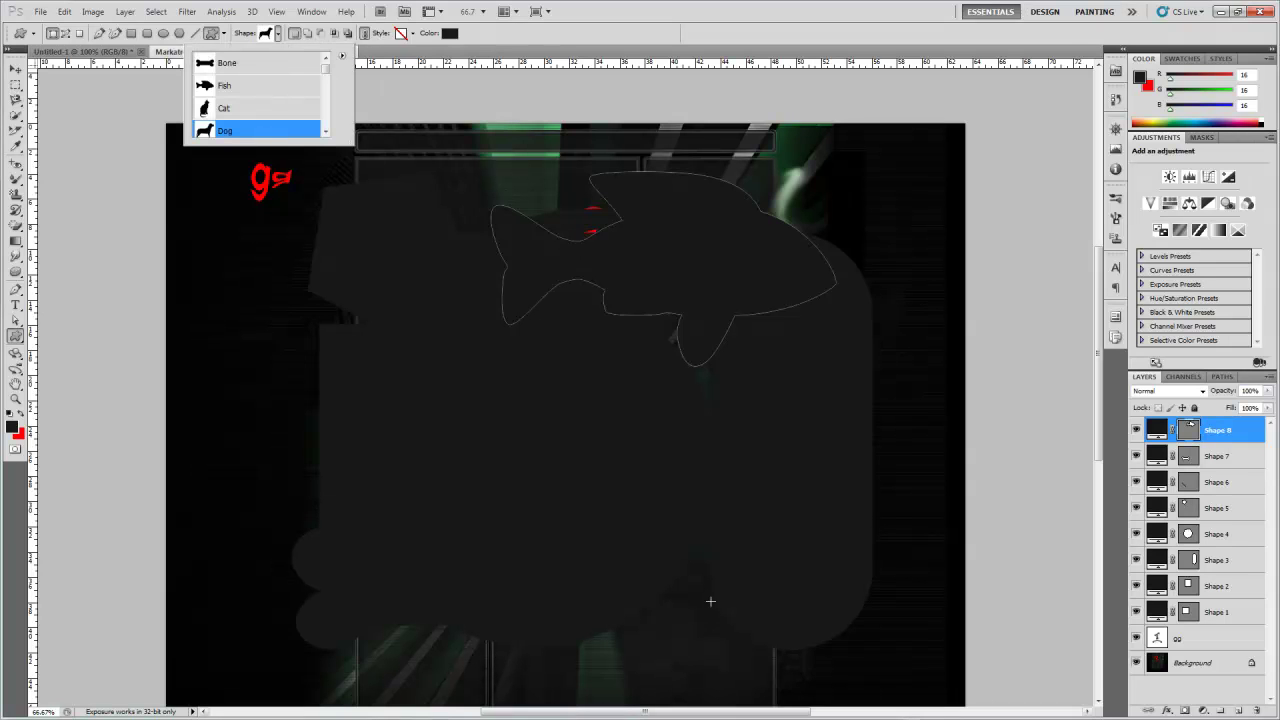
{"action": "scroll", "coordinate": [690, 570], "scroll_direction": "down", "scroll_amount": 4}
{"action": "left_click_drag", "start_coordinate": [424, 498], "coordinate": [563, 602]}
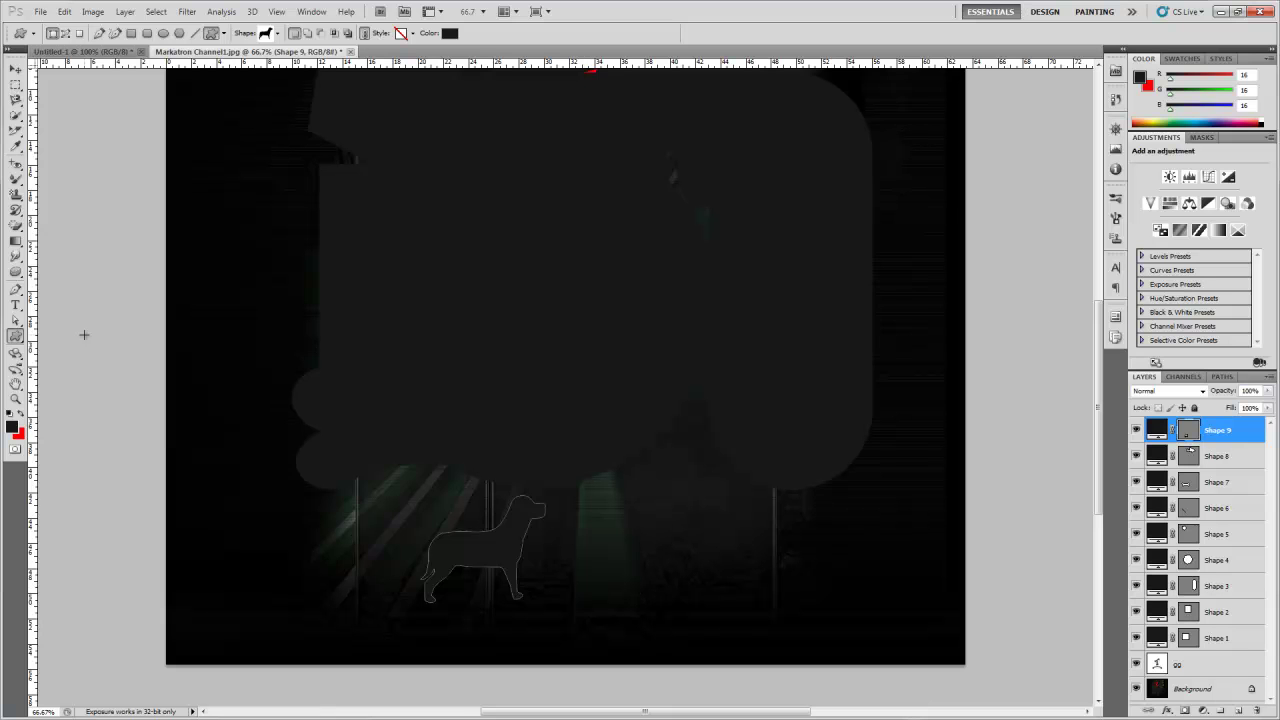
Select the 3D Object Rotate tool to show its options.
{"action": "left_click", "coordinate": [15, 337]}
{"action": "left_click", "coordinate": [15, 354]}
{"action": "left_click", "coordinate": [15, 356]}
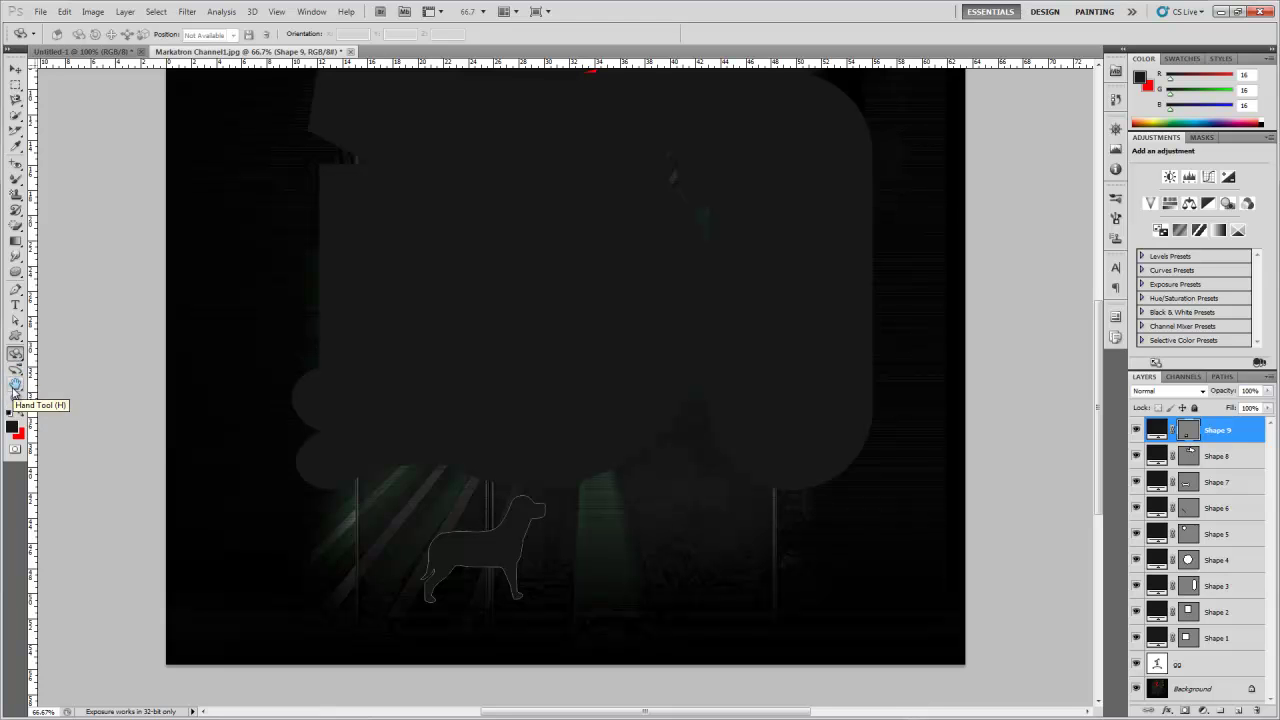
Pan around the image with the Hand tool, and rotate the canvas view to 180° with the Rotate View tool.
{"action": "left_click", "coordinate": [15, 385]}
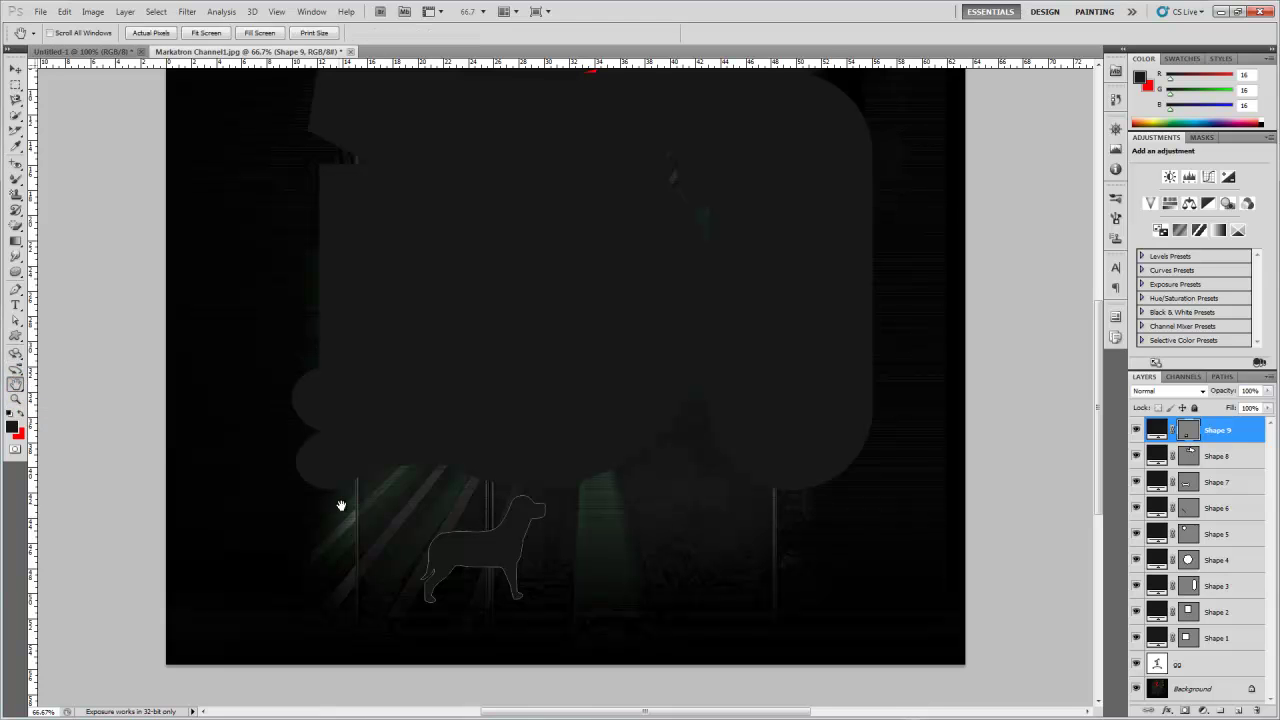
{"action": "left_click_drag", "start_coordinate": [526, 552], "coordinate": [491, 494]}
{"action": "left_click_drag", "start_coordinate": [671, 672], "coordinate": [797, 177]}
{"action": "left_click_drag", "start_coordinate": [634, 343], "coordinate": [683, 288]}
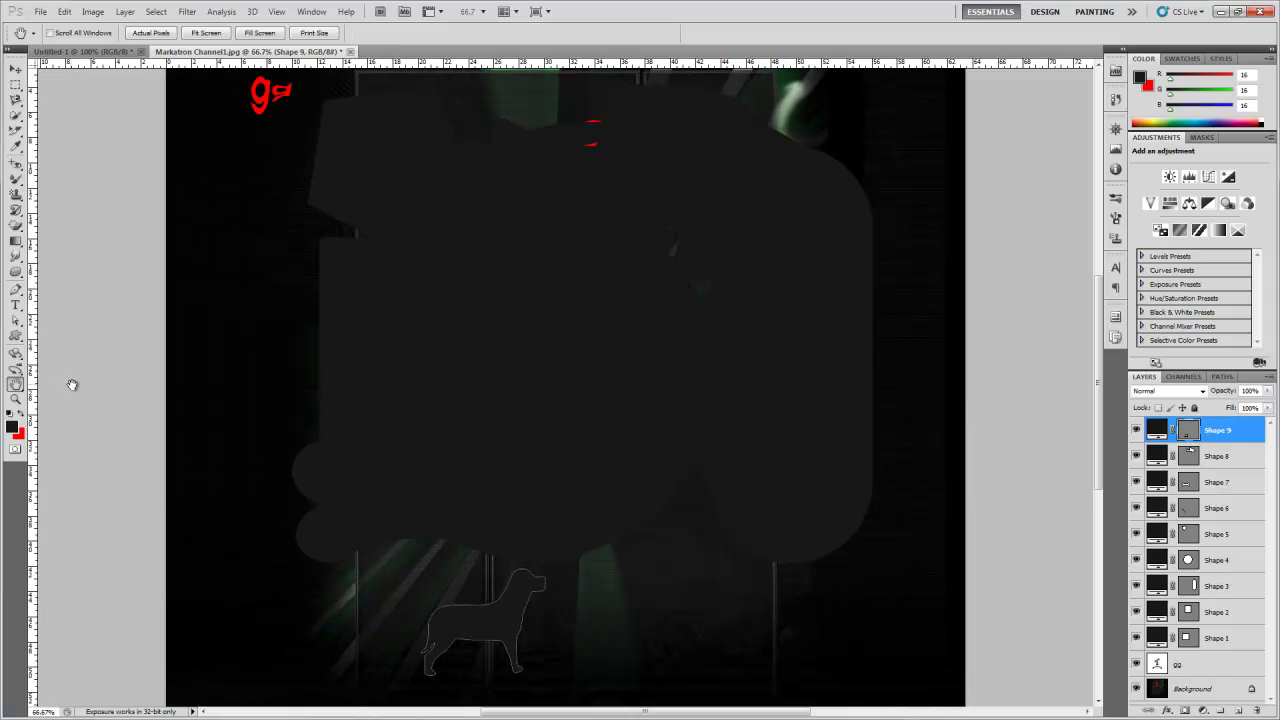
{"action": "left_click_drag", "start_coordinate": [16, 385], "coordinate": [47, 400]}
{"action": "left_click_drag", "start_coordinate": [591, 440], "coordinate": [526, 314]}
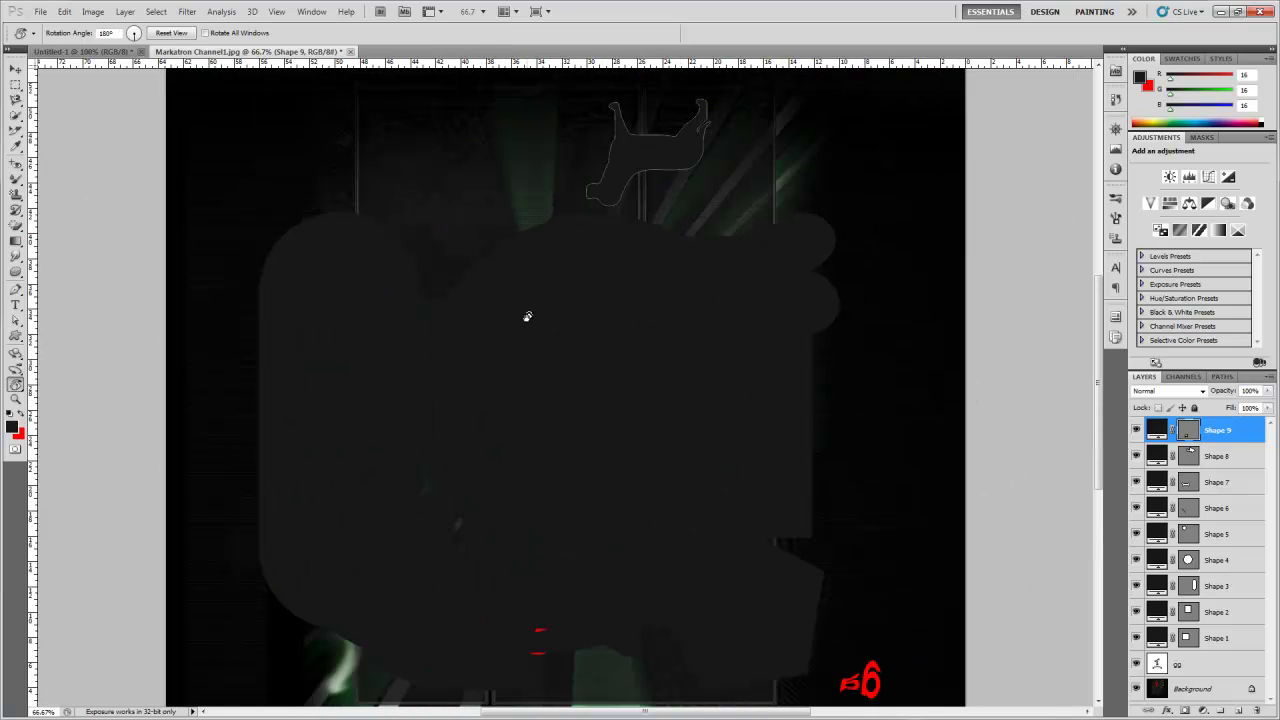
Zoom in on the middle of the image with the Zoom tool to 3200%.
{"action": "left_click", "coordinate": [16, 398]}
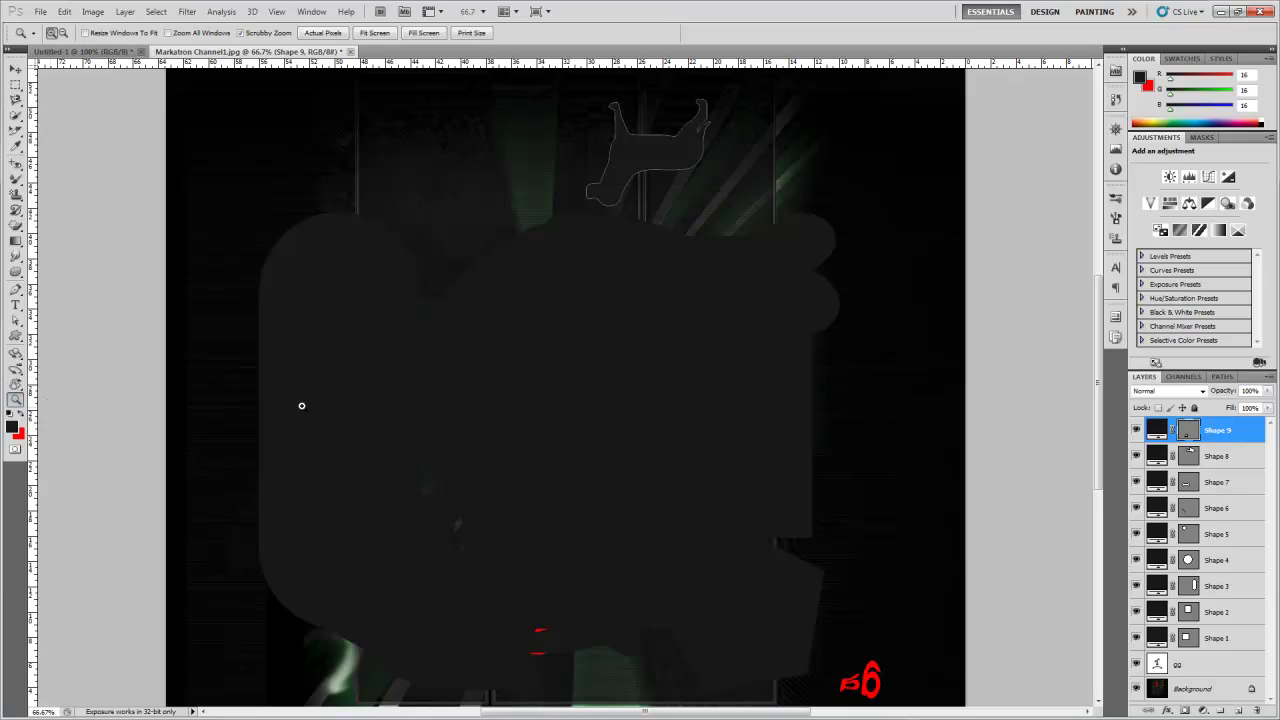
{"action": "left_click", "coordinate": [617, 434]}
{"action": "left_click", "coordinate": [617, 434]}
{"action": "left_click", "coordinate": [617, 434]}
{"action": "left_click", "coordinate": [626, 430]}
{"action": "left_click", "coordinate": [626, 430]}
{"action": "left_click", "coordinate": [625, 435]}
{"action": "left_click", "coordinate": [624, 440]}
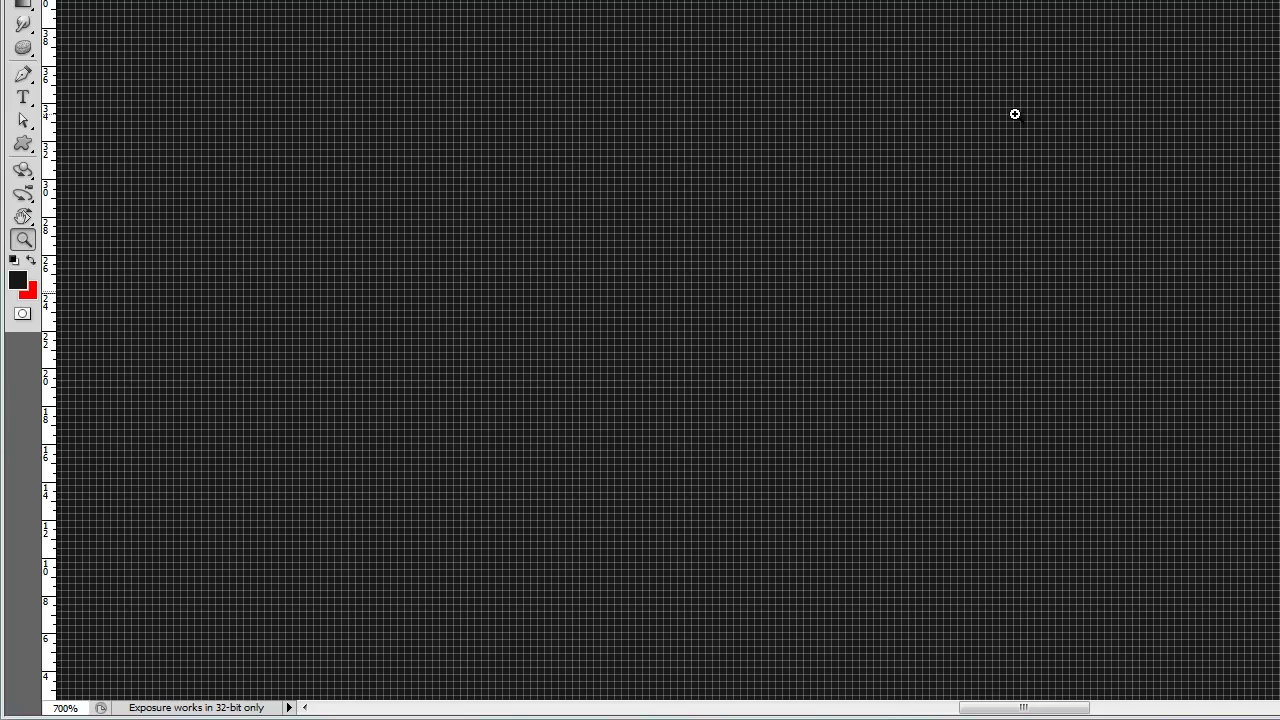
{"action": "left_click", "coordinate": [1014, 116]}
{"action": "left_click", "coordinate": [1014, 116]}
{"action": "left_click", "coordinate": [1014, 116]}
{"action": "left_click", "coordinate": [1014, 116]}
{"action": "left_click", "coordinate": [1014, 116]}
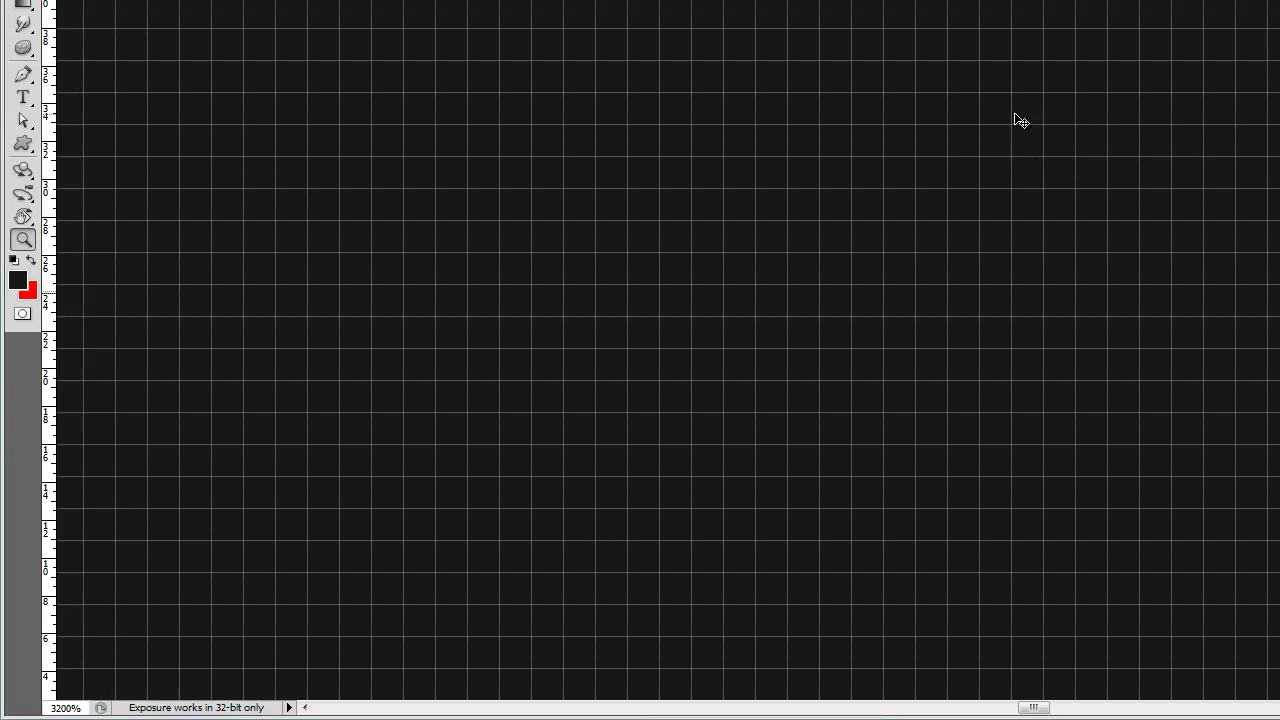
Zoom back out with the Zoom tool to 33.33% so the whole image fits in view.
{"action": "left_click", "coordinate": [1014, 116], "text": "alt"}
{"action": "left_click", "coordinate": [1014, 116], "text": "alt"}
{"action": "left_click", "coordinate": [1014, 116], "text": "alt"}
{"action": "left_click", "coordinate": [1014, 116], "text": "alt"}
{"action": "left_click", "coordinate": [1014, 116], "text": "alt"}
{"action": "left_click", "coordinate": [1014, 116], "text": "alt"}
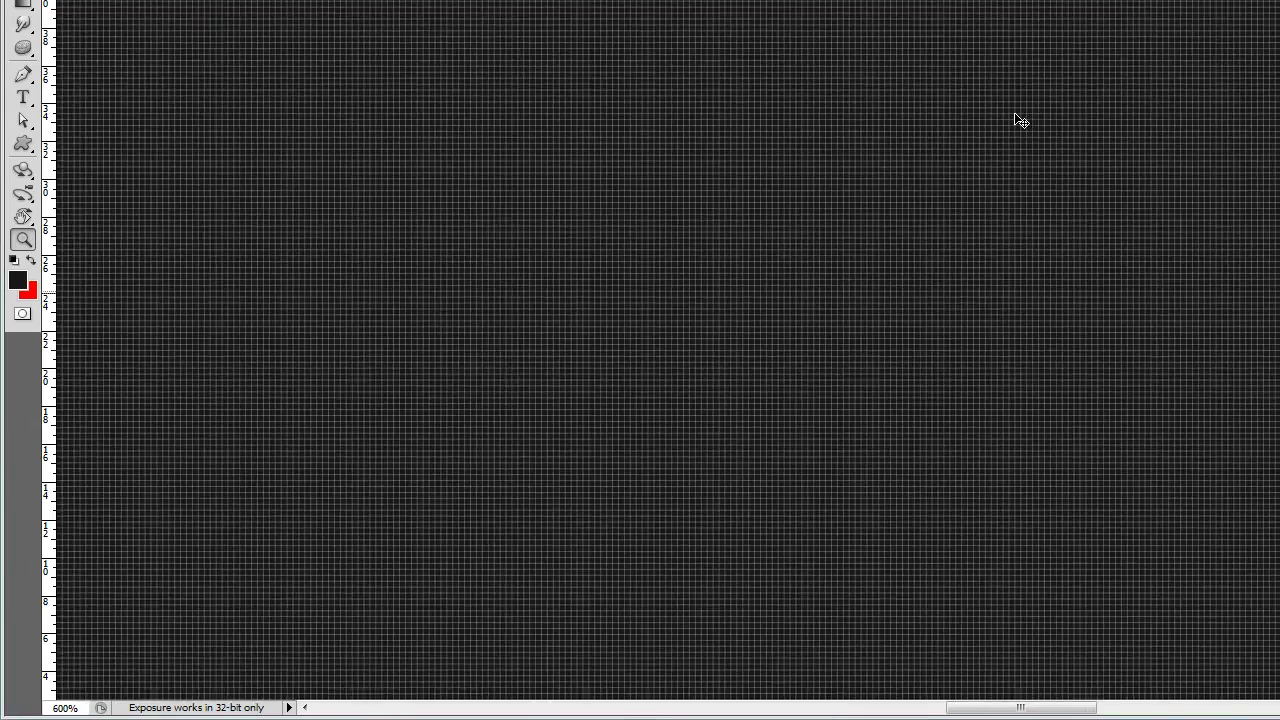
{"action": "left_click", "coordinate": [1014, 116], "text": "alt"}
{"action": "left_click", "coordinate": [1014, 116], "text": "alt"}
{"action": "left_click", "coordinate": [1014, 116], "text": "alt"}
{"action": "left_click", "coordinate": [1014, 116], "text": "alt"}
{"action": "left_click", "coordinate": [1014, 116], "text": "alt"}
{"action": "left_click", "coordinate": [1014, 116], "text": "alt"}
{"action": "left_click", "coordinate": [1014, 116], "text": "alt"}
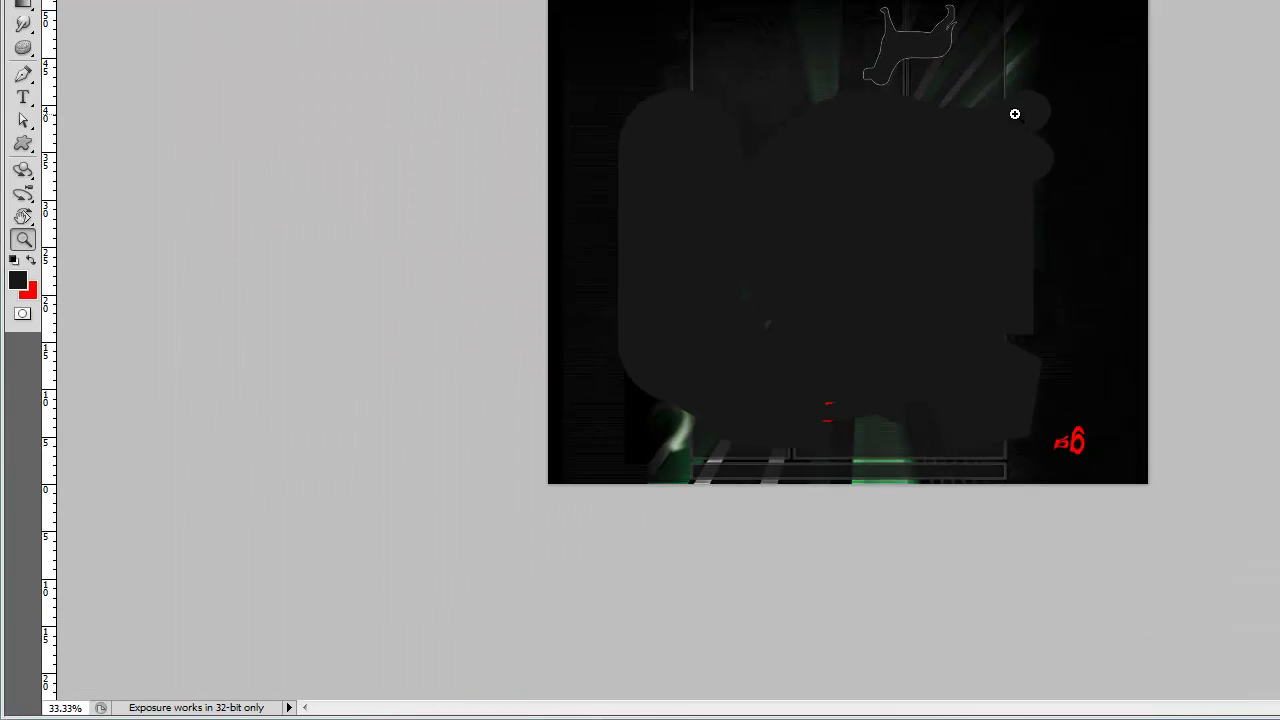
Turn the canvas view back upright to a rotation angle of 0° with the Rotate View tool.
{"action": "left_click", "coordinate": [23, 218]}
{"action": "left_click_drag", "start_coordinate": [937, 249], "coordinate": [516, 185]}
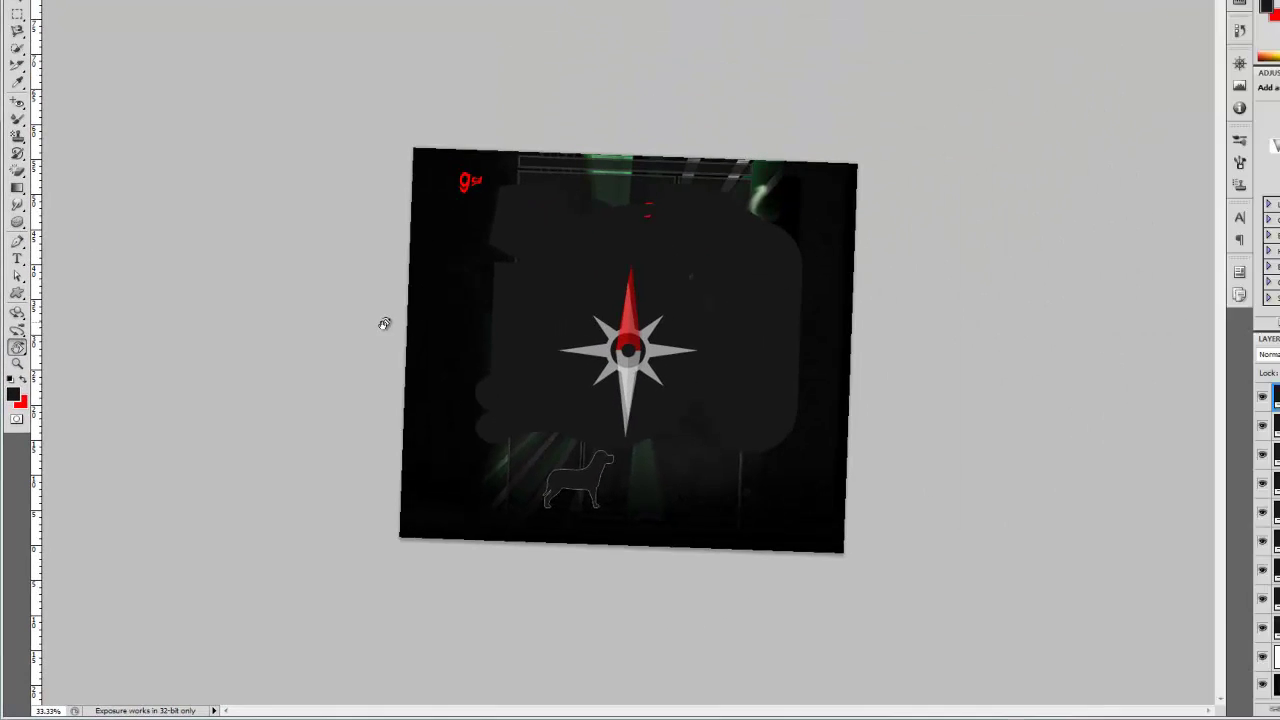
{"action": "left_click_drag", "start_coordinate": [384, 324], "coordinate": [390, 332]}
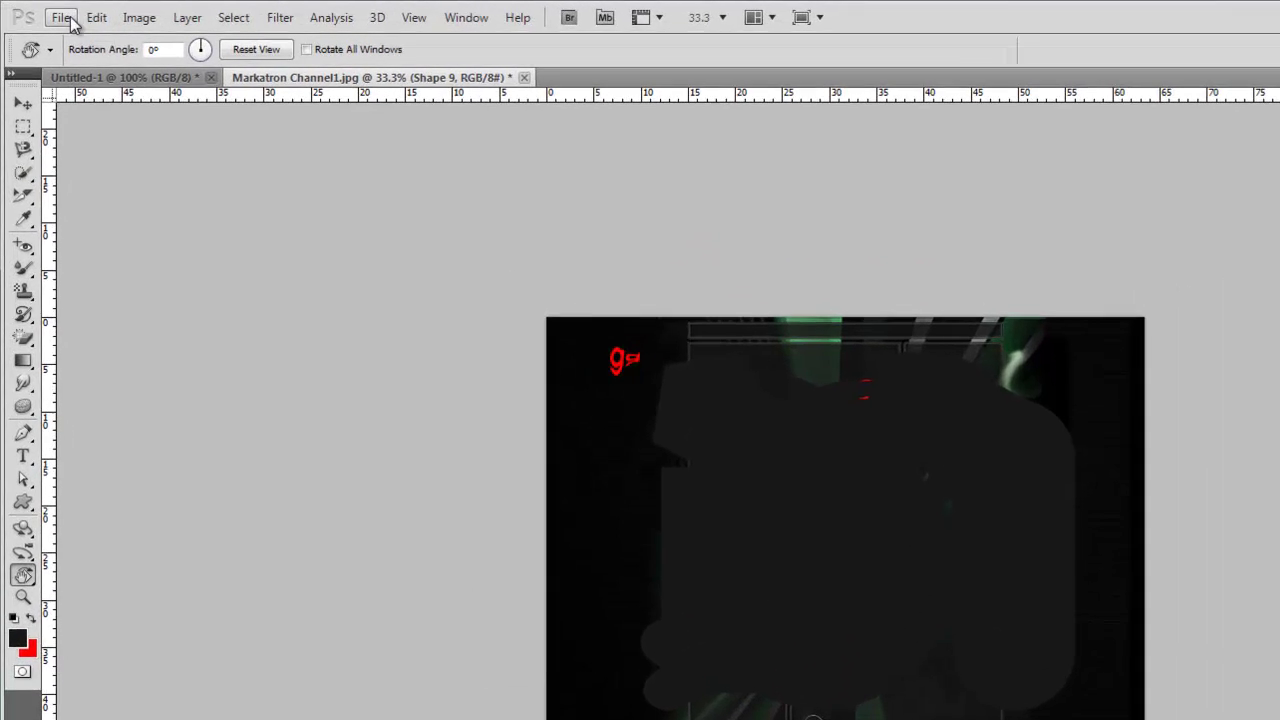
{"action": "left_click", "coordinate": [41, 13]}
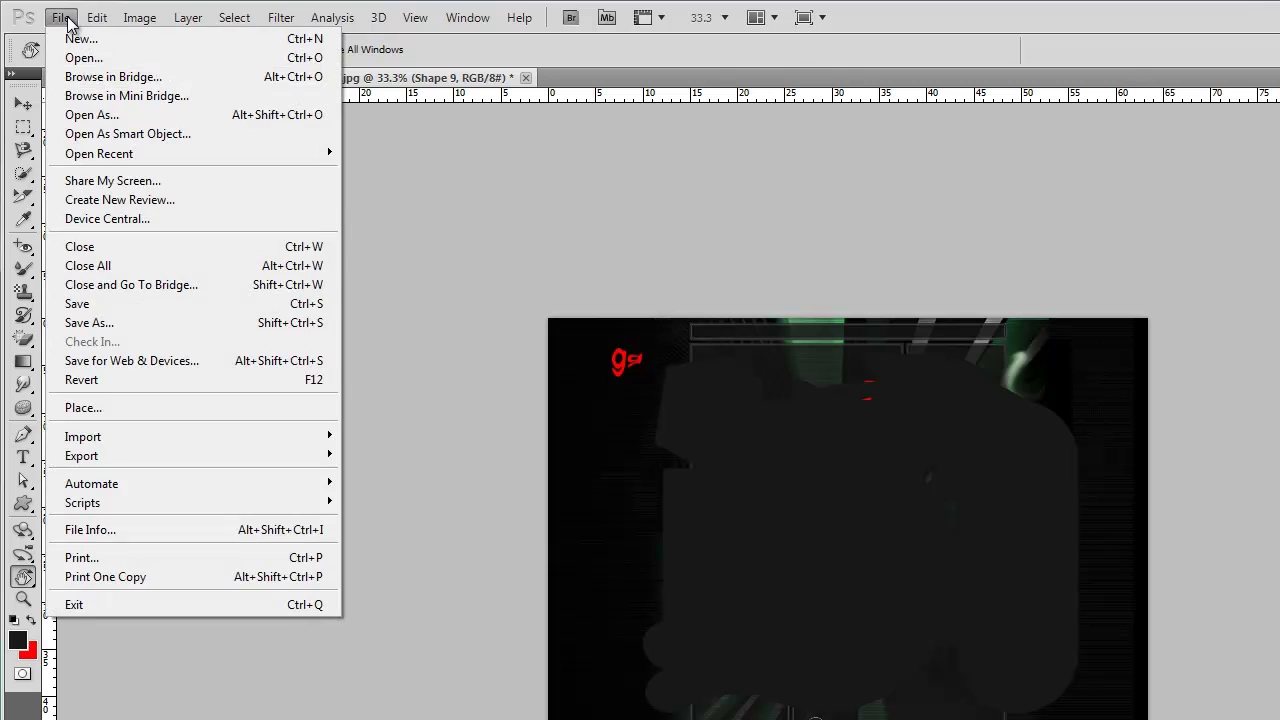
{"action": "left_click", "coordinate": [64, 18]}
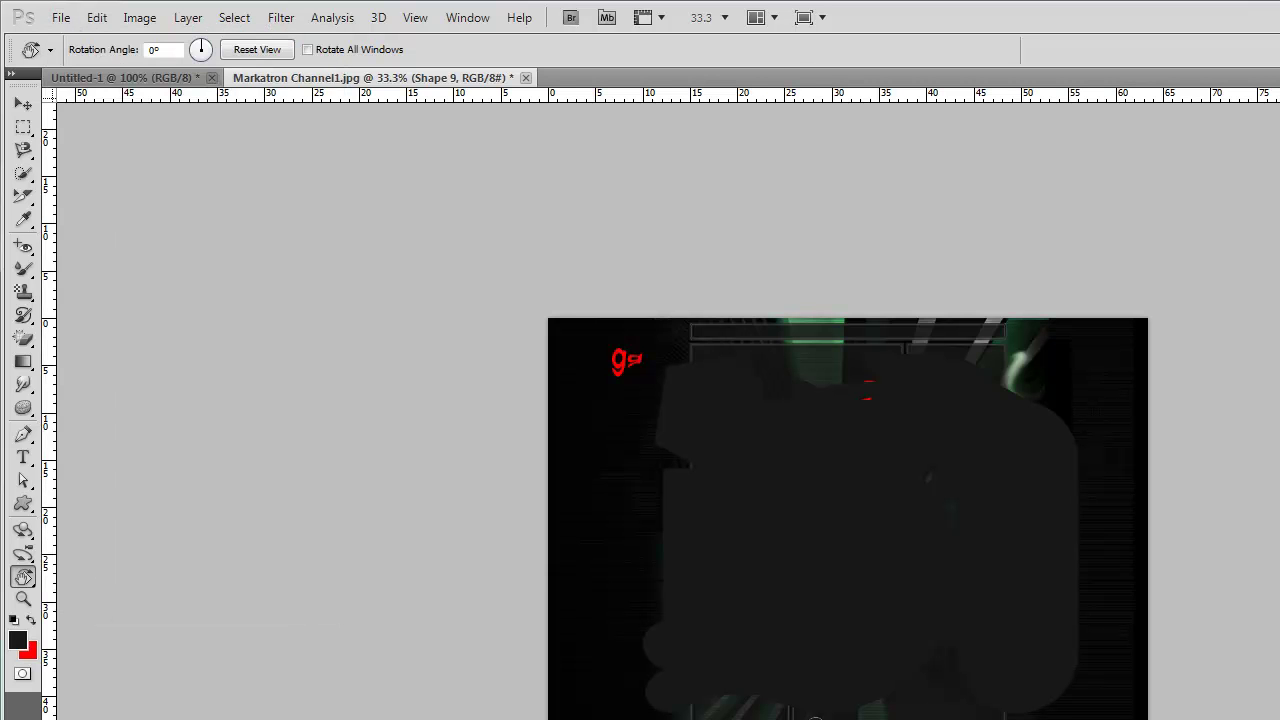